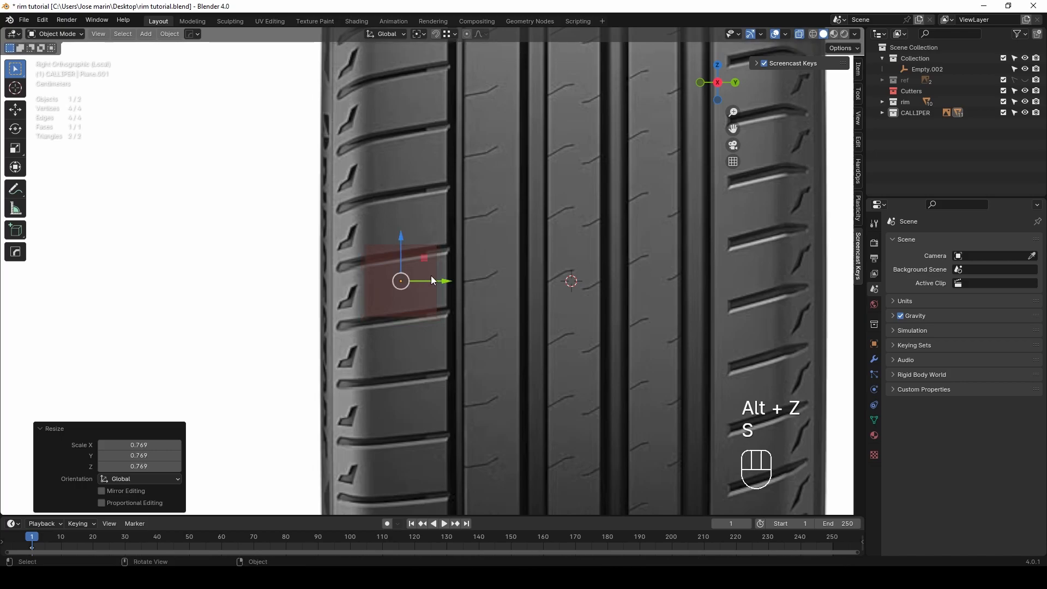
Step: Move the plane's side edges to slant it along the tread grooves, reaching from the first vertical groove to the tyre's outer edge
{"action": "left_click", "coordinate": [449, 228]}
{"action": "key", "text": "Tab"}
{"action": "key", "text": "g"}
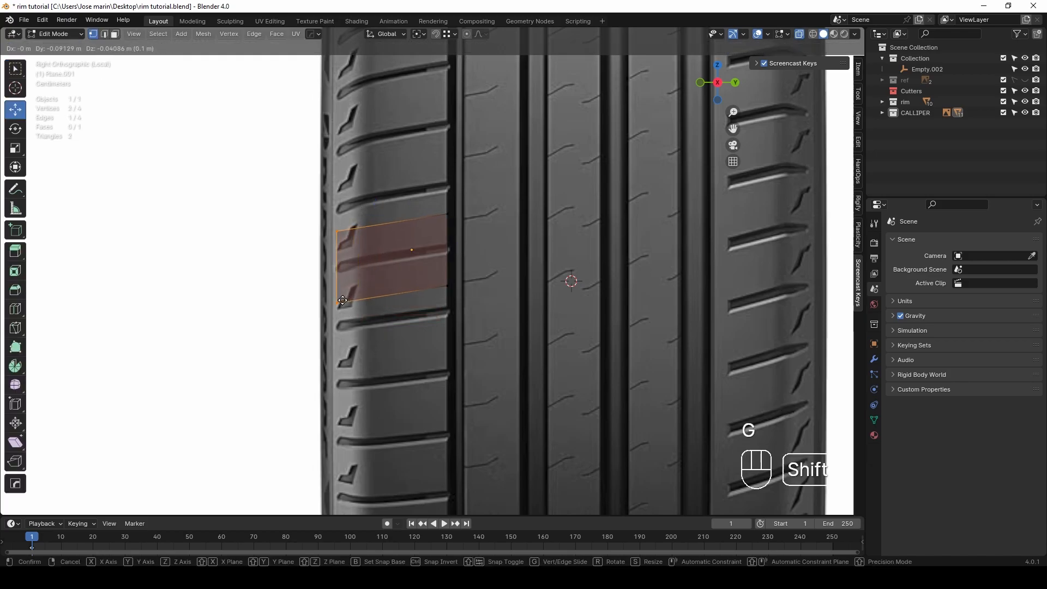
{"action": "left_click", "coordinate": [182, 290]}
{"action": "middle_click_drag", "start_coordinate": [415, 271], "coordinate": [458, 275], "text": "shift"}
{"action": "scroll", "coordinate": [523, 248], "scroll_direction": "up", "scroll_amount": 2}
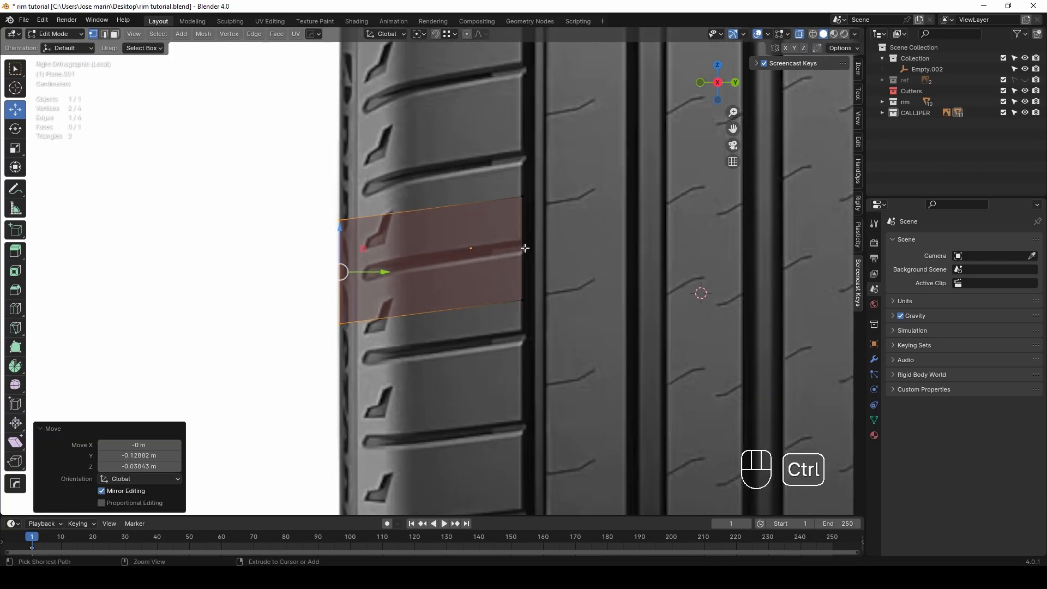
Step: Add a lengthwise and a crosswise loop cut to the plane and lower the outer end of the middle edge onto the slanted groove
{"action": "left_click", "coordinate": [425, 261]}
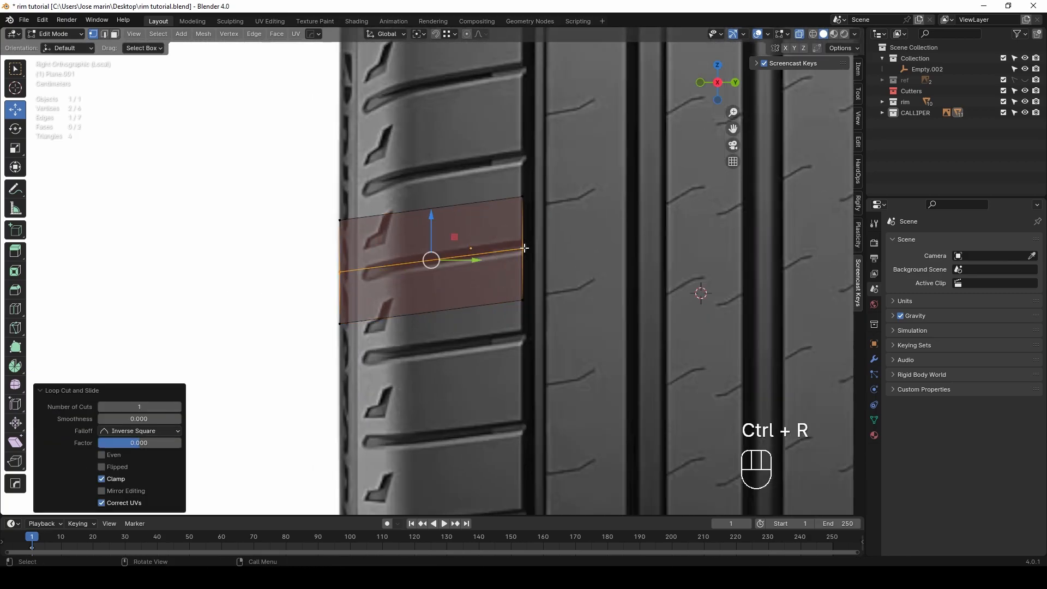
{"action": "left_click", "coordinate": [376, 285]}
{"action": "left_click", "coordinate": [331, 263]}
{"action": "left_click_drag", "start_coordinate": [341, 235], "coordinate": [342, 245]}
Step: Bevel the lengthwise middle edge into a groove strip and add a crosswise loop cut near the plane's outer edge
{"action": "left_click", "coordinate": [473, 260], "text": "alt"}
{"action": "key", "text": "ctrl+b"}
{"action": "left_click", "coordinate": [567, 297]}
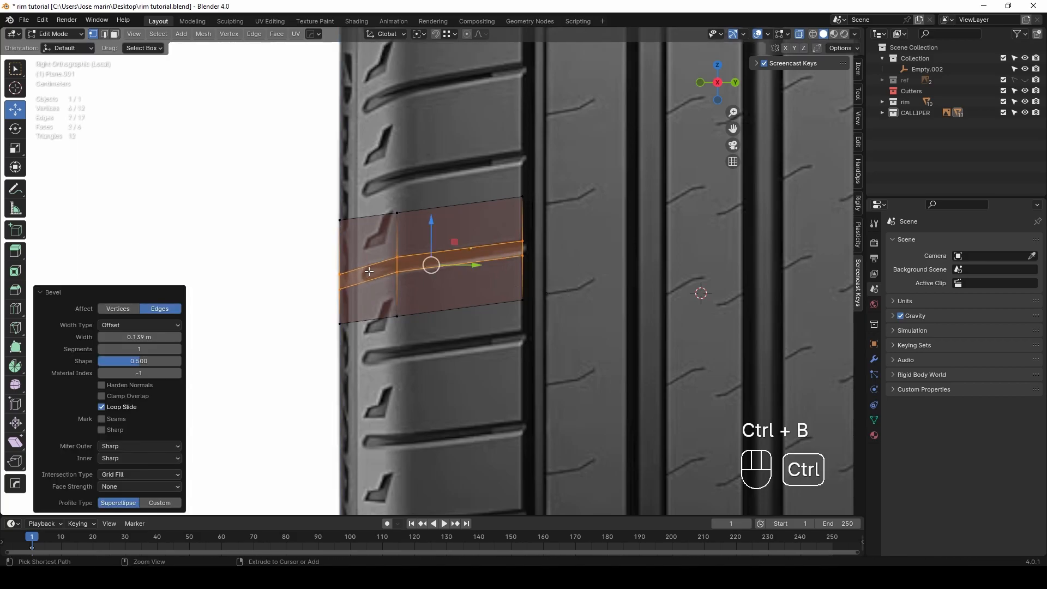
{"action": "key", "text": "ctrl+r"}
{"action": "left_click", "coordinate": [369, 271]}
{"action": "left_click", "coordinate": [363, 272]}
{"action": "scroll", "coordinate": [481, 256], "scroll_direction": "up", "scroll_amount": 1}
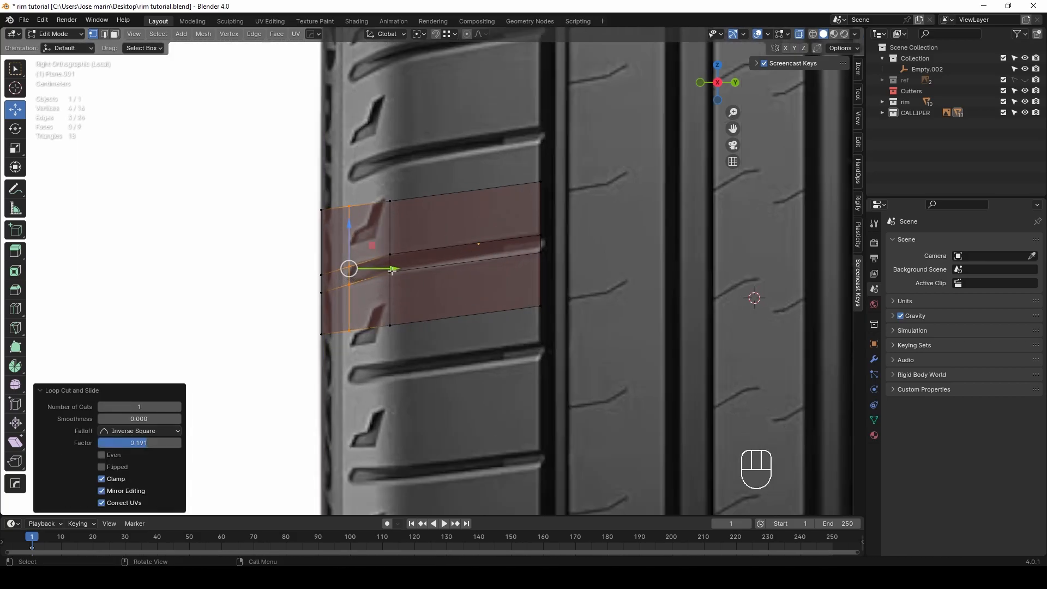
Step: Extrude the plane's inner side edges about 0.62 m along Y across the vertical grooves to the opposite shoulder
{"action": "scroll", "coordinate": [484, 267], "scroll_direction": "down", "scroll_amount": 1}
{"action": "left_click_drag", "start_coordinate": [488, 183], "coordinate": [557, 306]}
{"action": "scroll", "coordinate": [557, 295], "scroll_direction": "down", "scroll_amount": 2}
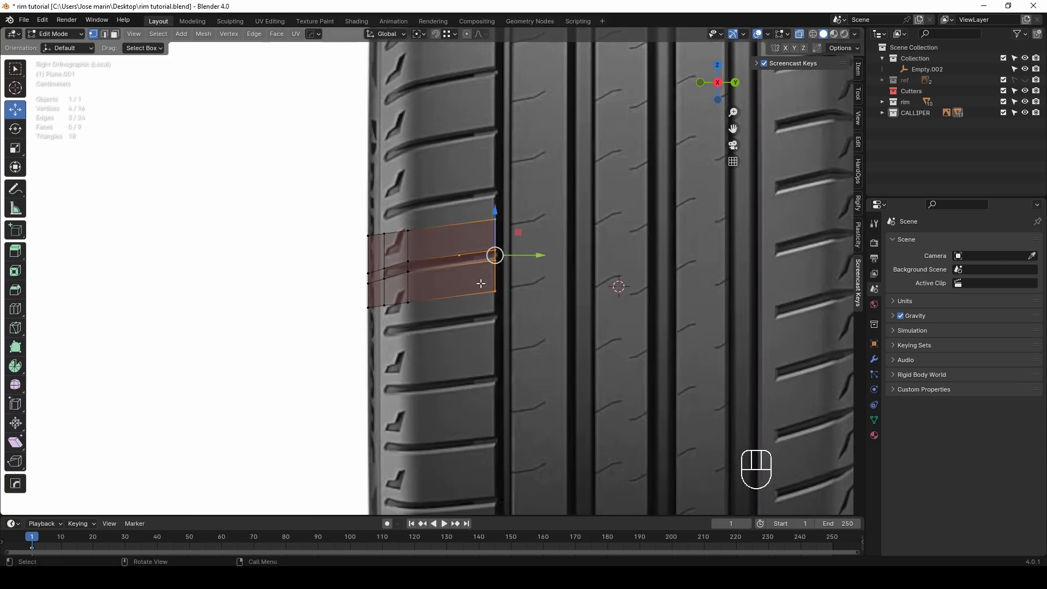
{"action": "scroll", "coordinate": [480, 282], "scroll_direction": "down", "scroll_amount": 2}
{"action": "key", "text": "e"}
{"action": "key", "text": "y"}
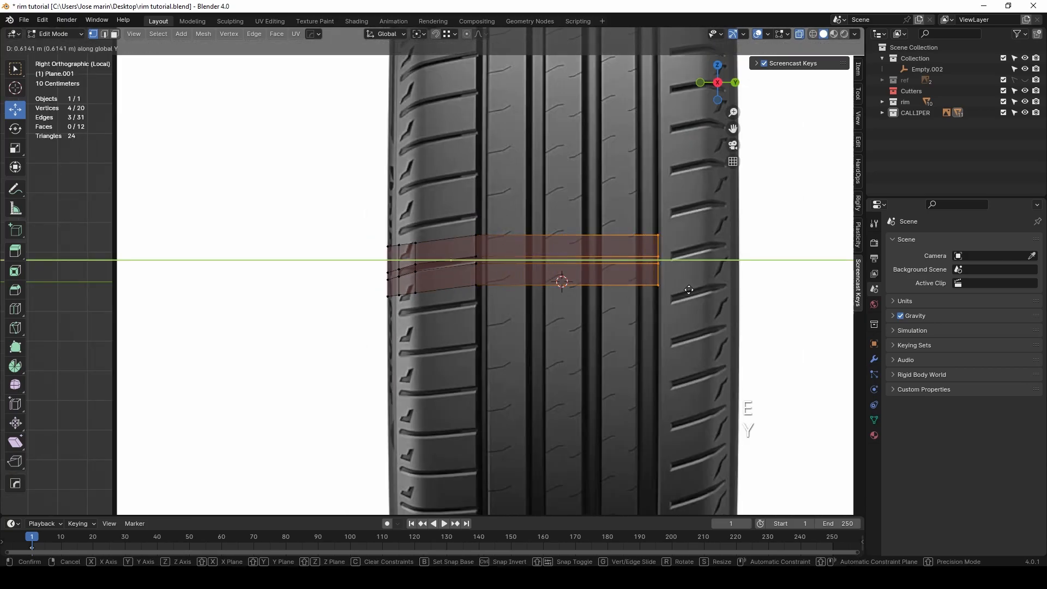
{"action": "left_click", "coordinate": [690, 289]}
Step: Extrude the end edges again across the opposite shoulder, about 0.263 m in Y and 0.058 m in Z, following the tread slant
{"action": "middle_click_drag", "start_coordinate": [691, 289], "coordinate": [571, 315], "text": "shift"}
{"action": "scroll", "coordinate": [573, 305], "scroll_direction": "up", "scroll_amount": 1}
{"action": "key", "text": "e"}
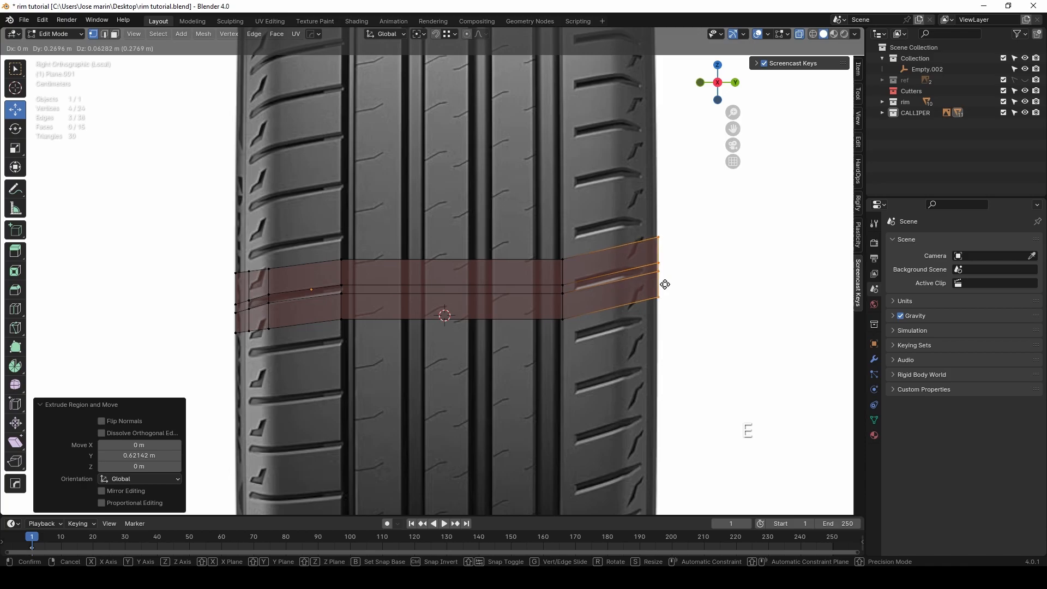
{"action": "left_click", "coordinate": [662, 290]}
Step: Add three crosswise loop cuts in the new shoulder section at the slanted groove's start, bend and outer end
{"action": "scroll", "coordinate": [662, 290], "scroll_direction": "up", "scroll_amount": 2}
{"action": "middle_click_drag", "start_coordinate": [662, 288], "coordinate": [585, 304], "text": "shift"}
{"action": "key", "text": "ctrl+r"}
{"action": "left_click", "coordinate": [584, 310]}
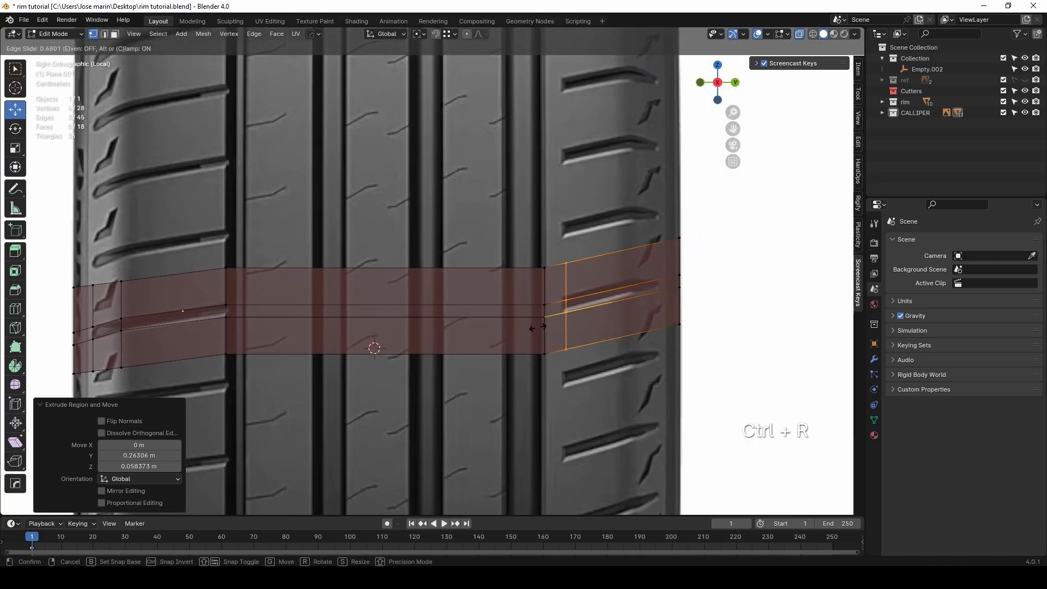
{"action": "left_click", "coordinate": [538, 327]}
{"action": "key", "text": "ctrl+r"}
{"action": "left_click", "coordinate": [605, 303]}
{"action": "left_click", "coordinate": [630, 293]}
{"action": "key", "text": "ctrl+r"}
{"action": "left_click", "coordinate": [658, 291]}
{"action": "left_click", "coordinate": [661, 289]}
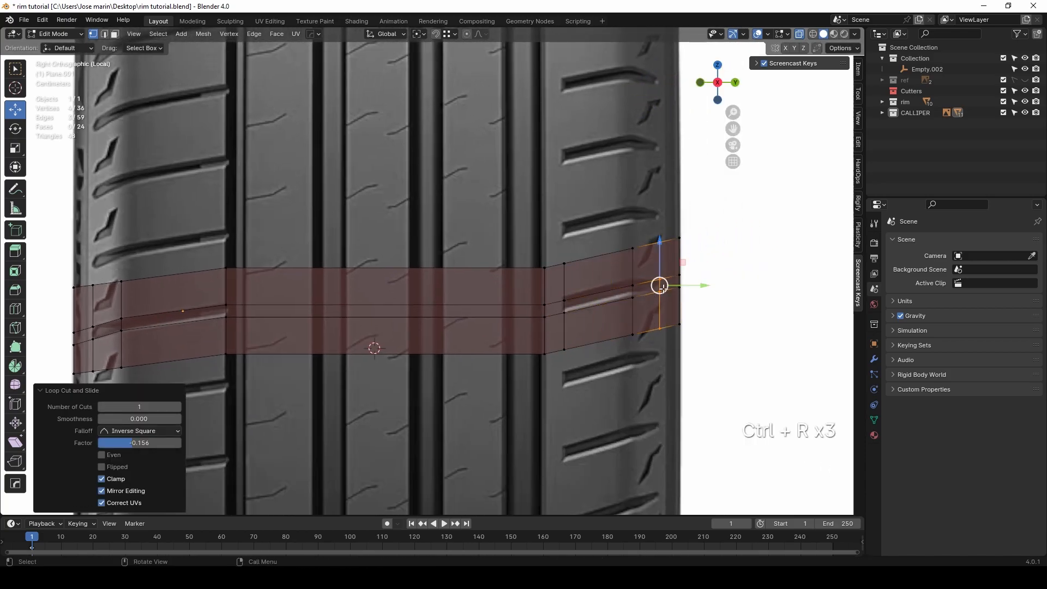
Step: Move the shoulder section's vertices vertically to follow the outline of the slanted groove in the reference
{"action": "left_click_drag", "start_coordinate": [667, 299], "coordinate": [624, 277]}
{"action": "left_click_drag", "start_coordinate": [633, 270], "coordinate": [633, 263]}
{"action": "scroll", "coordinate": [609, 315], "scroll_direction": "up", "scroll_amount": 2}
{"action": "left_click_drag", "start_coordinate": [624, 314], "coordinate": [620, 279]}
{"action": "scroll", "coordinate": [656, 288], "scroll_direction": "up", "scroll_amount": 5, "text": "ctrl"}
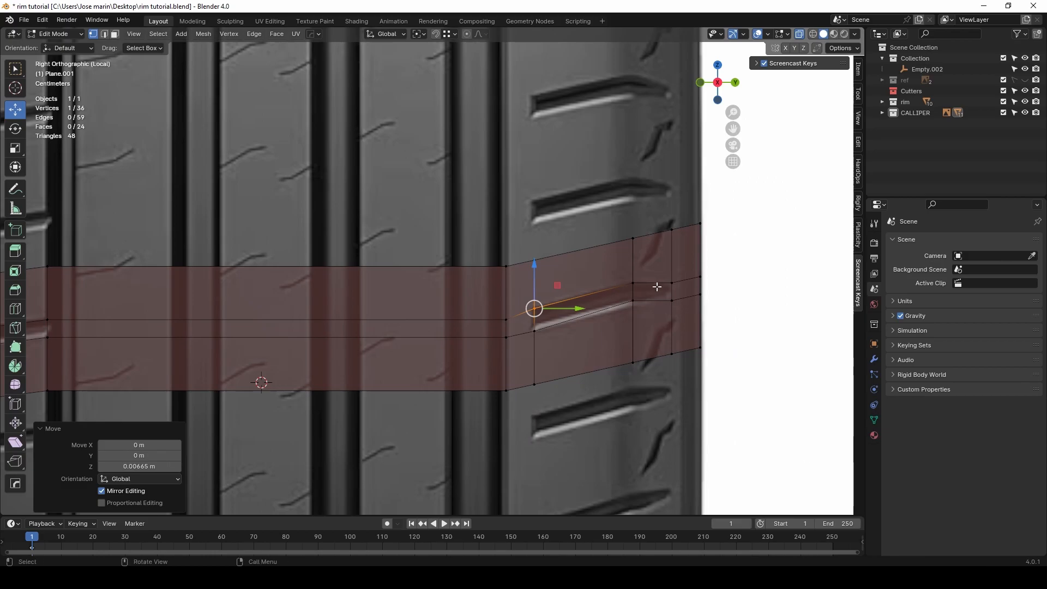
Step: Scale the vertices at the slanted groove's outer end along Z to 0.614
{"action": "left_click_drag", "start_coordinate": [682, 312], "coordinate": [684, 312]}
{"action": "key", "text": "s"}
{"action": "key", "text": "z"}
{"action": "left_click", "coordinate": [703, 286]}
Step: Add six crosswise loop cuts across the middle section, aligned with the sides of the tyre's vertical grooves
{"action": "scroll", "coordinate": [523, 308], "scroll_direction": "down", "scroll_amount": 3}
{"action": "middle_click_drag", "start_coordinate": [440, 311], "coordinate": [678, 283], "text": "shift"}
{"action": "scroll", "coordinate": [433, 271], "scroll_direction": "up", "scroll_amount": 2}
{"action": "scroll", "coordinate": [433, 273], "scroll_direction": "down", "scroll_amount": 2}
{"action": "key", "text": "ctrl+r"}
{"action": "left_click", "coordinate": [493, 278]}
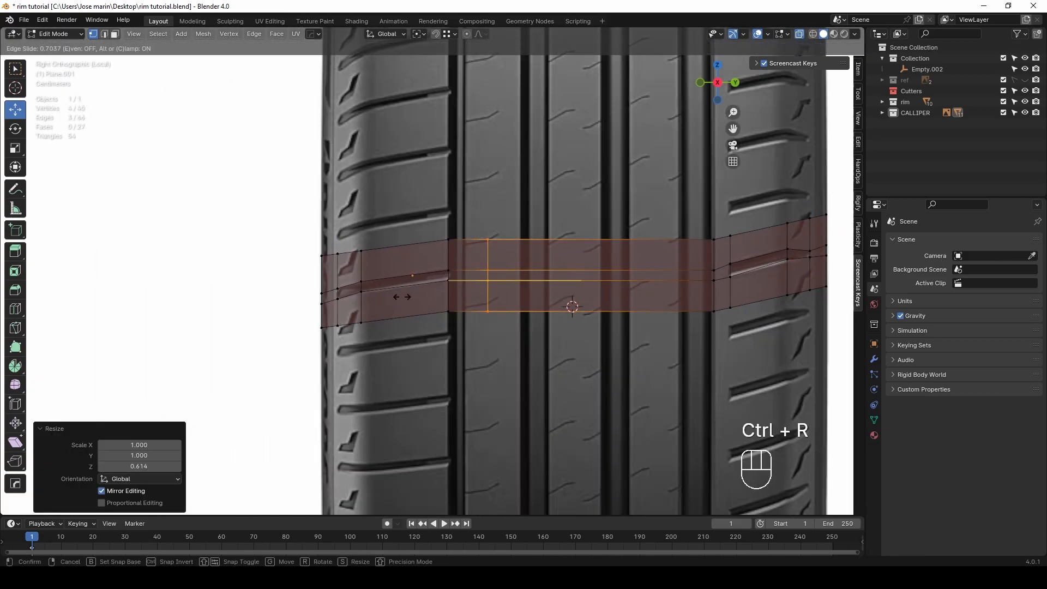
{"action": "left_click", "coordinate": [380, 310]}
{"action": "key", "text": "ctrl+r"}
{"action": "left_click", "coordinate": [464, 274]}
{"action": "left_click", "coordinate": [424, 292]}
{"action": "key", "text": "ctrl+r"}
{"action": "left_click", "coordinate": [518, 276]}
{"action": "left_click", "coordinate": [481, 283]}
{"action": "key", "text": "ctrl+r"}
{"action": "left_click", "coordinate": [549, 274]}
{"action": "left_click", "coordinate": [531, 280]}
{"action": "key", "text": "ctrl+r"}
{"action": "left_click", "coordinate": [620, 278]}
{"action": "left_click", "coordinate": [592, 283]}
{"action": "key", "text": "ctrl+r"}
{"action": "left_click", "coordinate": [658, 269]}
{"action": "left_click", "coordinate": [666, 267]}
Step: Evenly distribute the vertices along both outer side edges of the strip with the Space operation
{"action": "scroll", "coordinate": [666, 268], "scroll_direction": "down", "scroll_amount": 2}
{"action": "middle_click_drag", "start_coordinate": [760, 226], "coordinate": [629, 225], "text": "shift"}
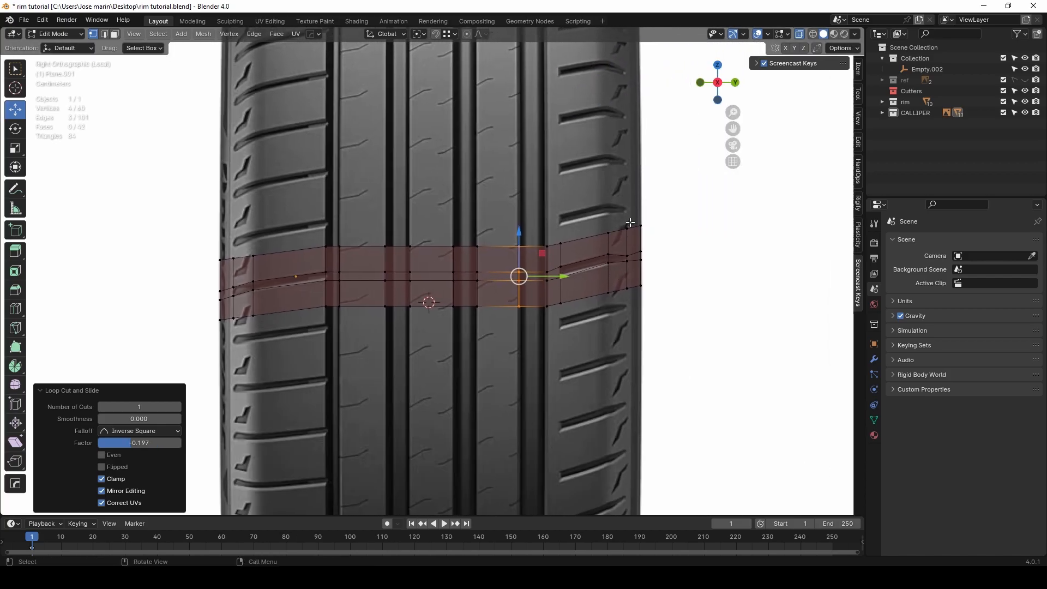
{"action": "right_click", "coordinate": [630, 225]}
{"action": "left_click", "coordinate": [764, 247]}
{"action": "middle_click_drag", "start_coordinate": [187, 232], "coordinate": [377, 231], "text": "shift"}
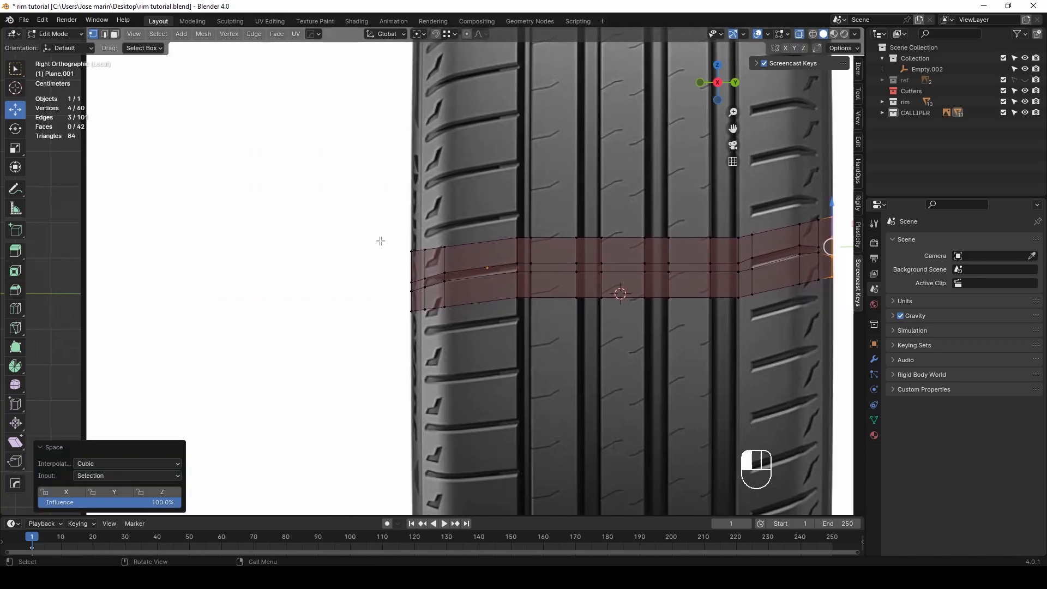
{"action": "left_click_drag", "start_coordinate": [377, 232], "coordinate": [420, 342]}
{"action": "right_click", "coordinate": [498, 185]}
{"action": "mouse_move", "coordinate": [498, 185]}
{"action": "left_click", "coordinate": [549, 262]}
Step: Select the faces covering the four vertical grooves and the two slanted shoulder grooves
{"action": "scroll", "coordinate": [498, 294], "scroll_direction": "up", "scroll_amount": 2}
{"action": "middle_click_drag", "start_coordinate": [497, 295], "coordinate": [529, 293], "text": "shift"}
{"action": "key", "text": "3"}
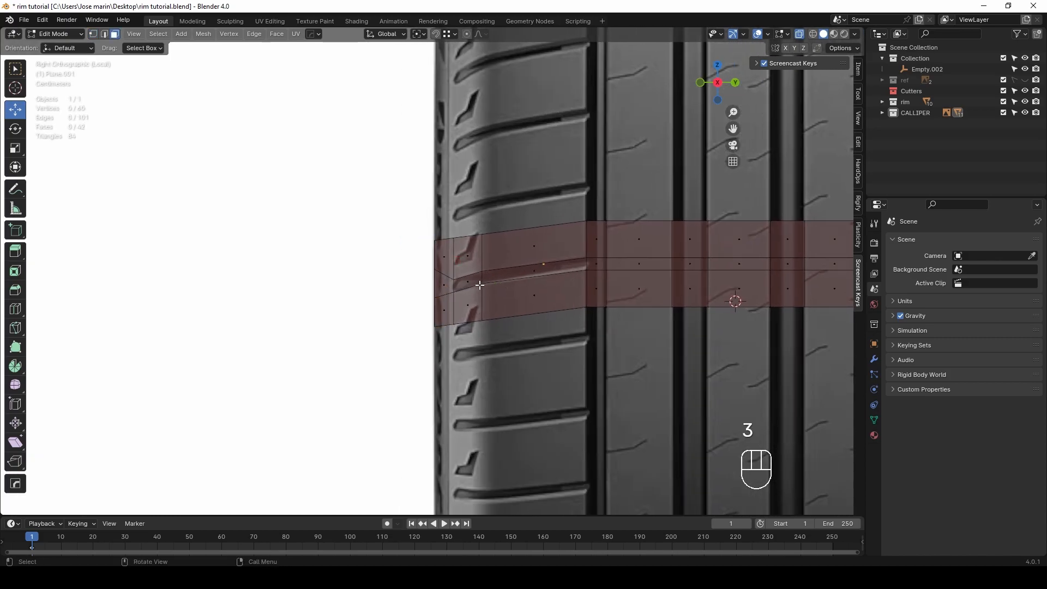
{"action": "left_click", "coordinate": [599, 287], "text": "ctrl"}
{"action": "left_click", "coordinate": [693, 243], "text": "shift"}
{"action": "left_click", "coordinate": [693, 289], "text": "ctrl"}
{"action": "middle_click_drag", "start_coordinate": [752, 275], "coordinate": [576, 294], "text": "shift"}
{"action": "left_click", "coordinate": [611, 260], "text": "shift"}
{"action": "left_click", "coordinate": [616, 307], "text": "ctrl"}
{"action": "middle_click_drag", "start_coordinate": [708, 273], "coordinate": [672, 318], "text": "shift"}
{"action": "left_click", "coordinate": [589, 286], "text": "shift"}
{"action": "left_click", "coordinate": [591, 331], "text": "ctrl"}
{"action": "left_click", "coordinate": [664, 290], "text": "shift"}
{"action": "left_click", "coordinate": [713, 281], "text": "shift"}
Step: Inset the selected groove faces by about 0.042 m with Boundary enabled and extrude them
{"action": "key", "text": "KP_Decimal"}
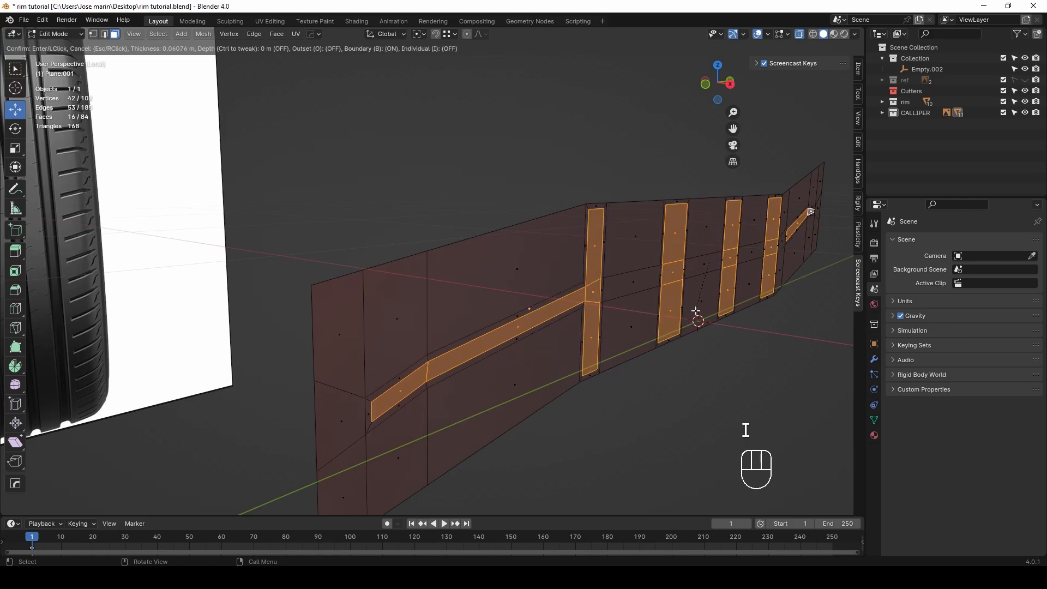
{"action": "left_click", "coordinate": [695, 311]}
{"action": "key", "text": "e"}
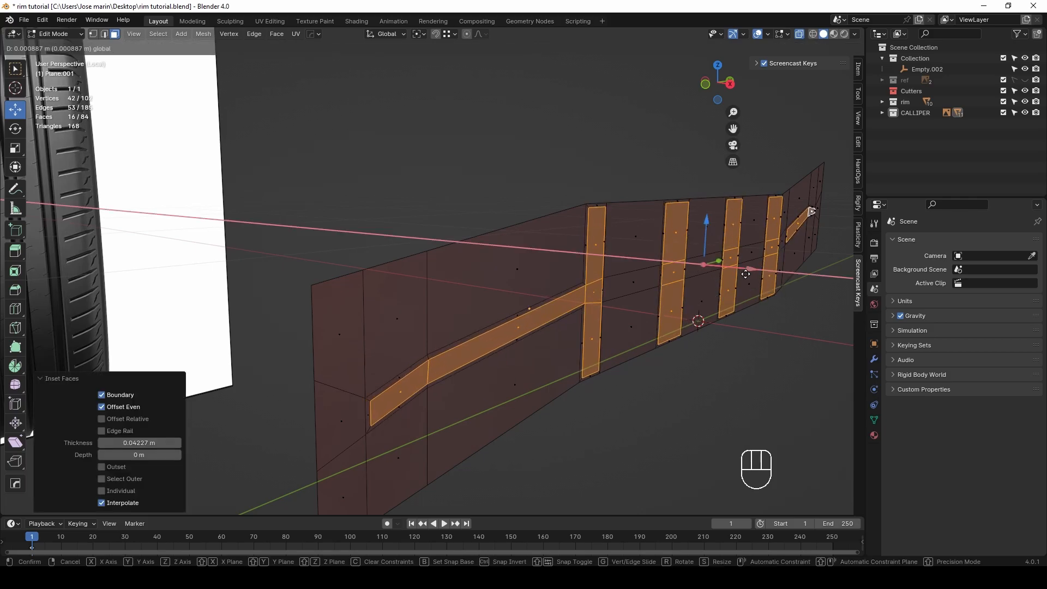
{"action": "left_click", "coordinate": [743, 271]}
{"action": "key", "text": "e"}
{"action": "left_click", "coordinate": [743, 320]}
Step: Select the small cap faces at the ends of the extruded vertical grooves
{"action": "middle_click_drag", "start_coordinate": [743, 320], "coordinate": [621, 297]}
{"action": "key", "text": "alt+z"}
{"action": "left_click", "coordinate": [502, 287], "text": "shift"}
{"action": "middle_click_drag", "start_coordinate": [503, 288], "coordinate": [532, 311]}
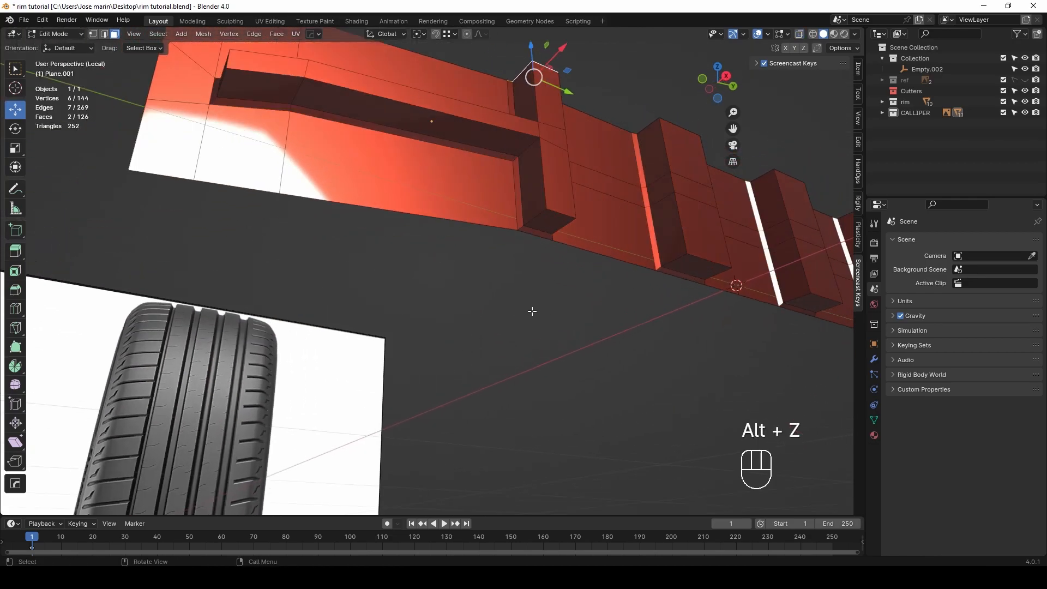
{"action": "middle_click_drag", "start_coordinate": [698, 240], "coordinate": [538, 288]}
{"action": "left_click", "coordinate": [645, 323], "text": "shift"}
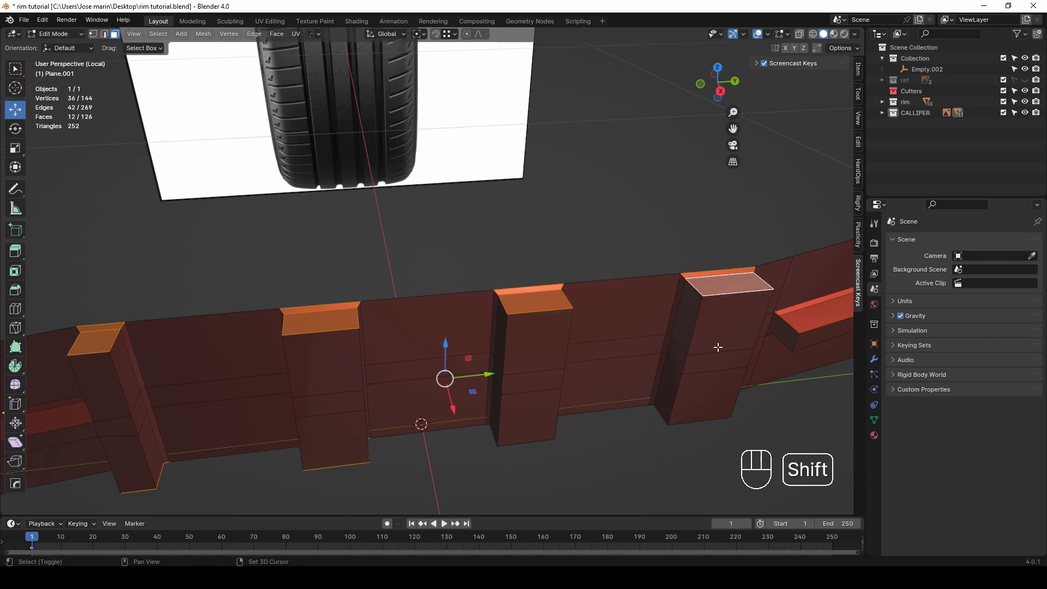
{"action": "middle_click_drag", "start_coordinate": [715, 342], "coordinate": [693, 211]}
{"action": "left_click", "coordinate": [479, 190], "text": "shift"}
{"action": "middle_click_drag", "start_coordinate": [479, 189], "coordinate": [533, 229]}
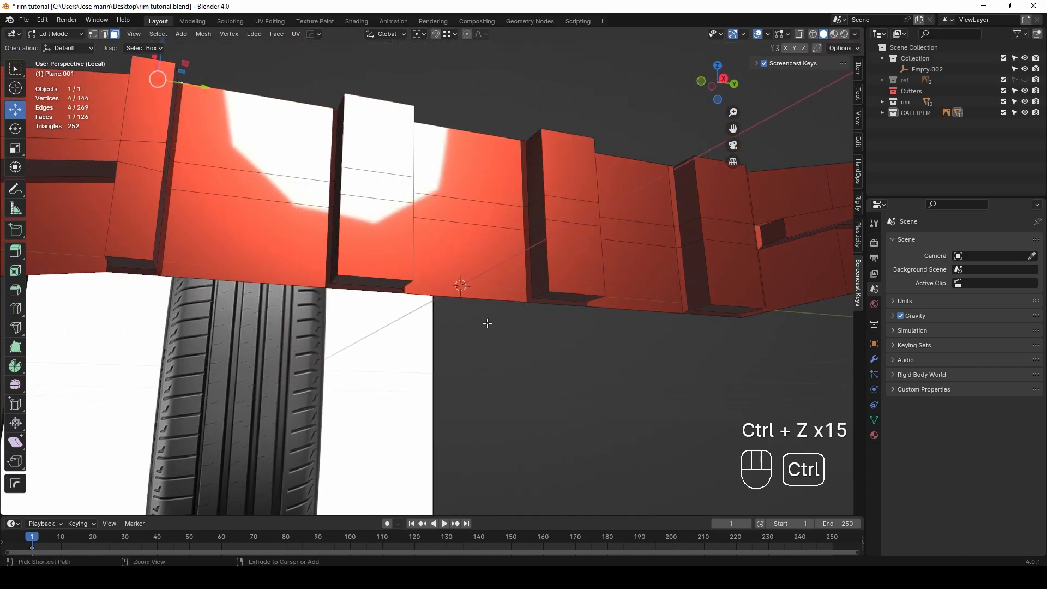
Step: Undo the cap face selection, the extrusion and the inset, returning to the selected groove faces
{"action": "key", "text": "ctrl+z"}
{"action": "key", "text": "ctrl+z"}
{"action": "key", "text": "ctrl+z"}
{"action": "middle_click_drag", "start_coordinate": [492, 282], "coordinate": [521, 289]}
{"action": "key", "text": "ctrl+z"}
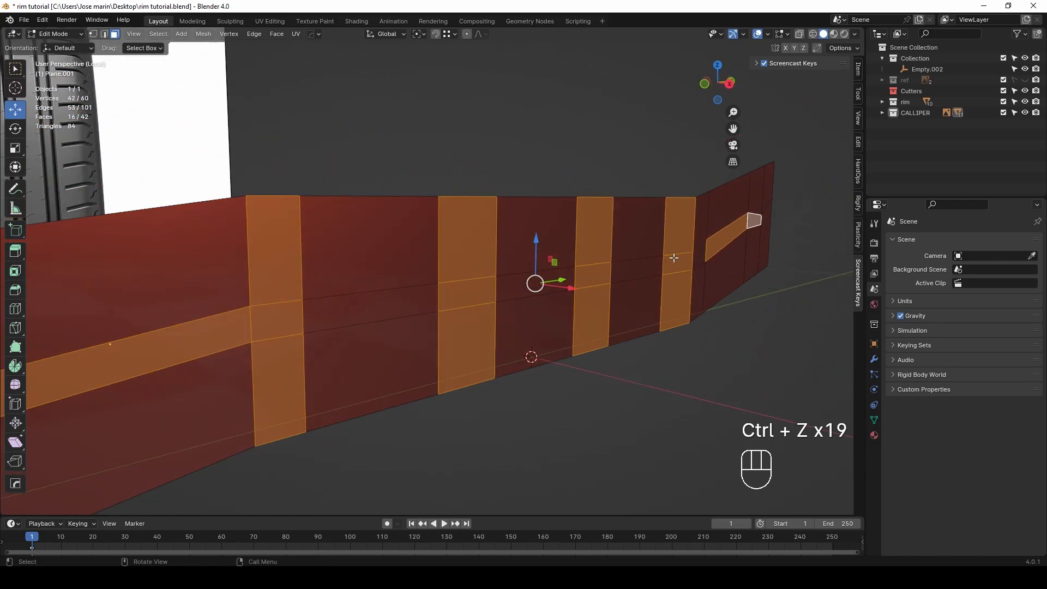
Step: Inset the selected groove faces by about 0.040 m with Boundary disabled
{"action": "key", "text": "i"}
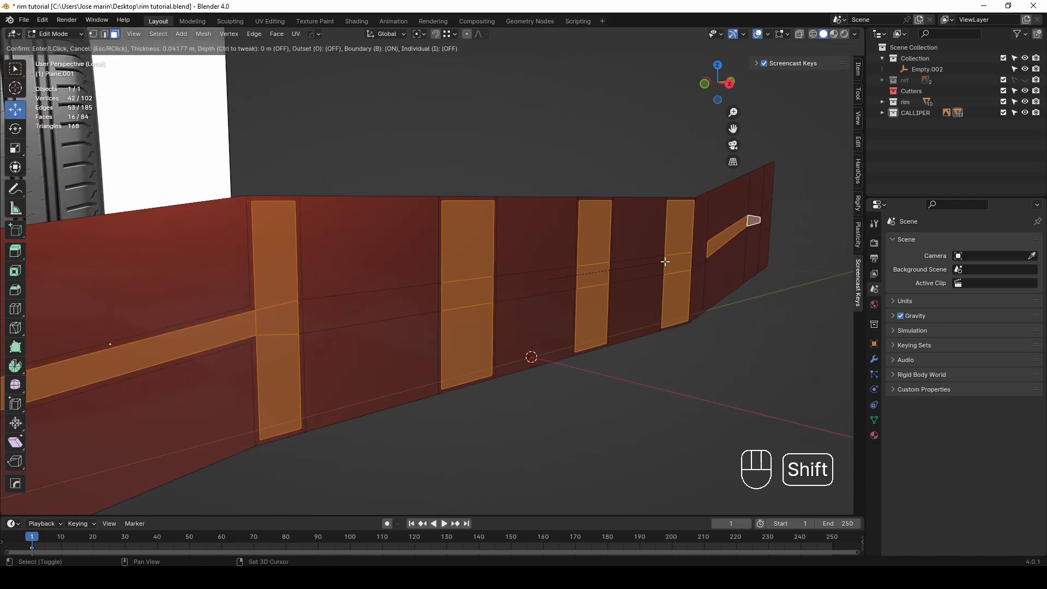
{"action": "left_click", "coordinate": [386, 346]}
{"action": "middle_click_drag", "start_coordinate": [386, 346], "coordinate": [406, 313]}
{"action": "left_click", "coordinate": [103, 394]}
Step: Extrude the inset groove faces and adjust their depth along X
{"action": "middle_click_drag", "start_coordinate": [497, 320], "coordinate": [432, 315]}
{"action": "middle_click_drag", "start_coordinate": [432, 315], "coordinate": [545, 299], "text": "shift"}
{"action": "middle_click_drag", "start_coordinate": [545, 299], "coordinate": [576, 289]}
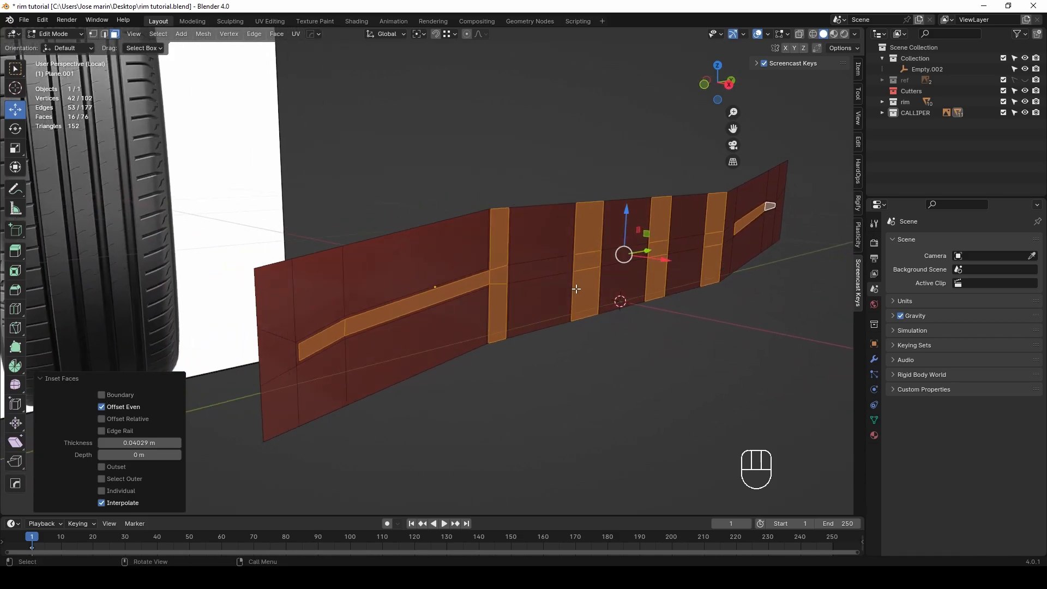
{"action": "scroll", "coordinate": [575, 289], "scroll_direction": "up", "scroll_amount": 1}
{"action": "left_click_drag", "start_coordinate": [719, 256], "coordinate": [721, 258]}
{"action": "key", "text": "e"}
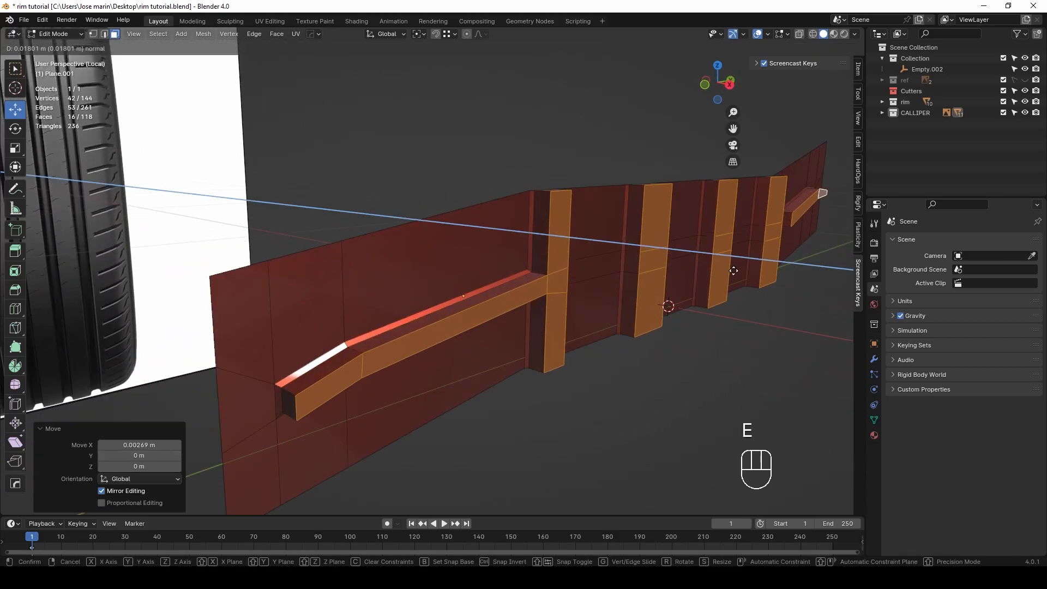
{"action": "left_click", "coordinate": [726, 263]}
{"action": "middle_click_drag", "start_coordinate": [726, 262], "coordinate": [739, 272]}
{"action": "left_click_drag", "start_coordinate": [757, 273], "coordinate": [736, 288]}
Step: Delete the cap faces closing both ends of the four vertical grooves
{"action": "middle_click_drag", "start_coordinate": [556, 342], "coordinate": [473, 285]}
{"action": "left_click_drag", "start_coordinate": [461, 261], "coordinate": [460, 260]}
{"action": "middle_click_drag", "start_coordinate": [436, 259], "coordinate": [521, 322]}
{"action": "middle_click_drag", "start_coordinate": [521, 322], "coordinate": [577, 298], "text": "shift"}
{"action": "middle_click_drag", "start_coordinate": [309, 291], "coordinate": [349, 319]}
{"action": "key", "text": "3"}
{"action": "left_click", "coordinate": [334, 270]}
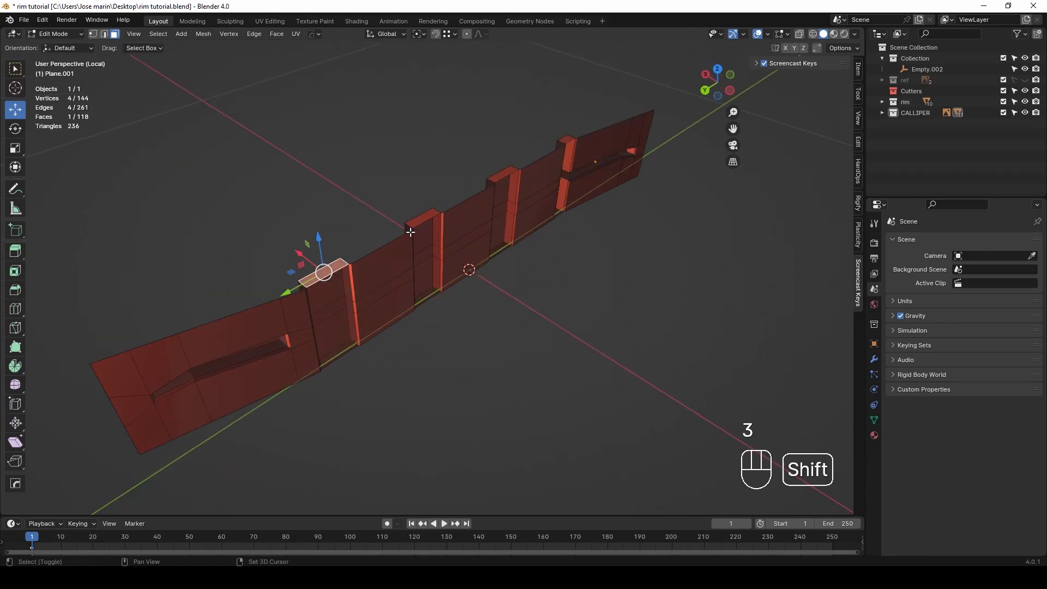
{"action": "middle_click_drag", "start_coordinate": [569, 141], "coordinate": [586, 250]}
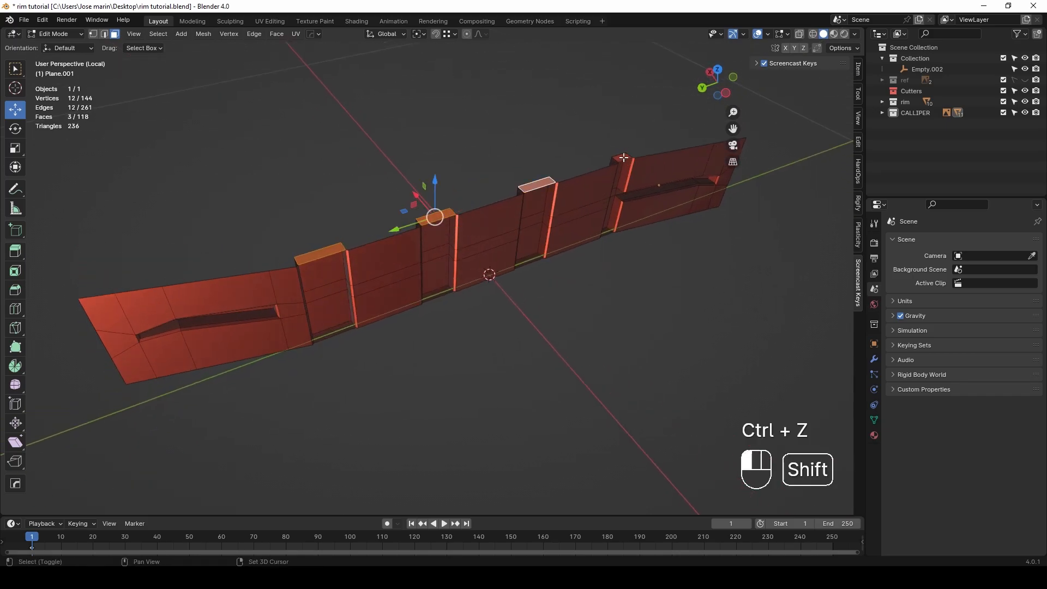
{"action": "left_click", "coordinate": [624, 158], "text": "shift"}
{"action": "middle_click_drag", "start_coordinate": [624, 158], "coordinate": [588, 156]}
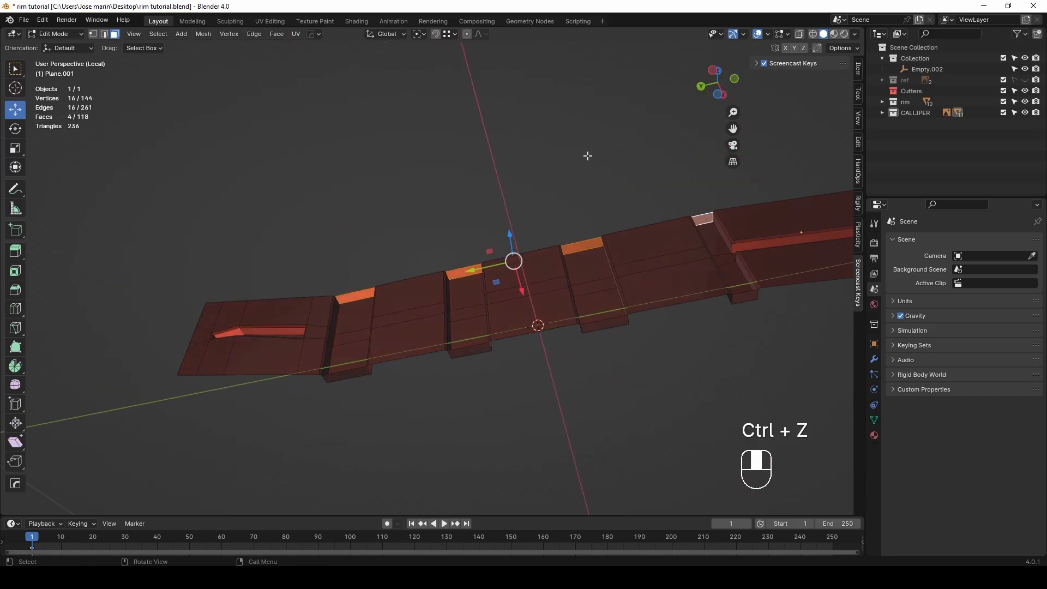
{"action": "key", "text": "x"}
{"action": "left_click", "coordinate": [356, 374]}
Step: Select the floor faces of the vertical grooves and scale them along Y to taper the side walls
{"action": "middle_click_drag", "start_coordinate": [356, 374], "coordinate": [439, 352]}
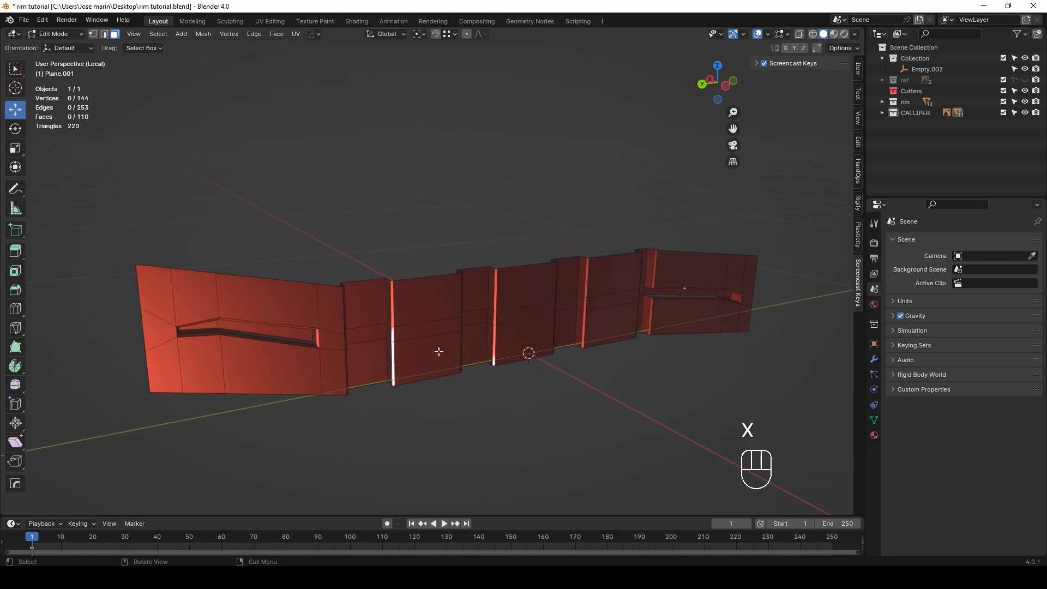
{"action": "key", "text": "KP_3"}
{"action": "key", "text": "alt+z"}
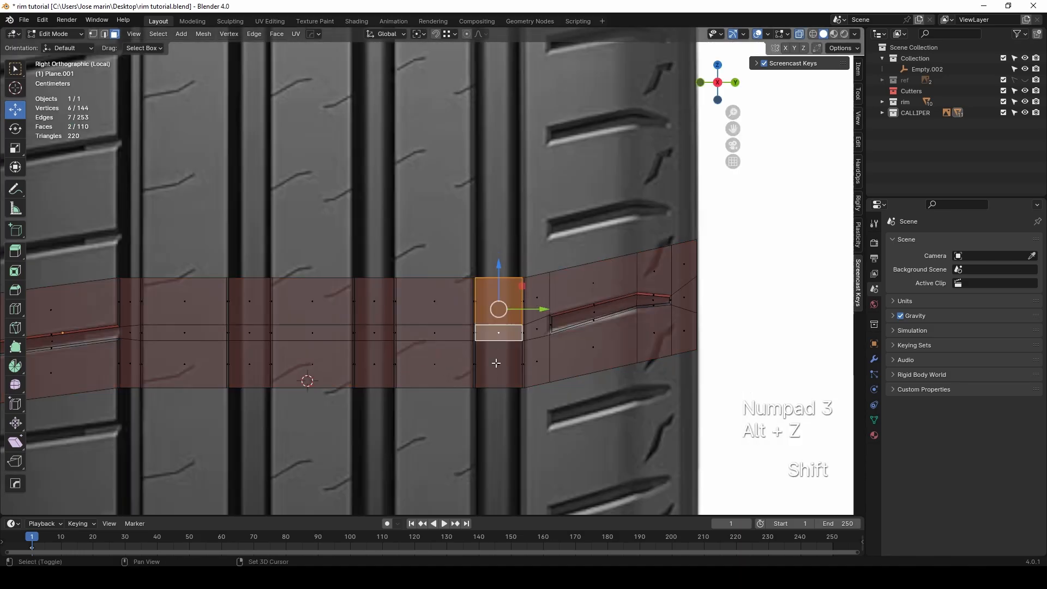
{"action": "left_click", "coordinate": [246, 363], "text": "shift"}
{"action": "middle_click_drag", "start_coordinate": [246, 362], "coordinate": [292, 392], "text": "shift"}
{"action": "key", "text": "s"}
{"action": "key", "text": "y"}
{"action": "left_click", "coordinate": [521, 366]}
Step: Bevel the floor edge loops of the vertical grooves and return to Object Mode with X-ray off
{"action": "middle_click_drag", "start_coordinate": [520, 365], "coordinate": [381, 295]}
{"action": "left_click", "coordinate": [381, 294], "text": "alt"}
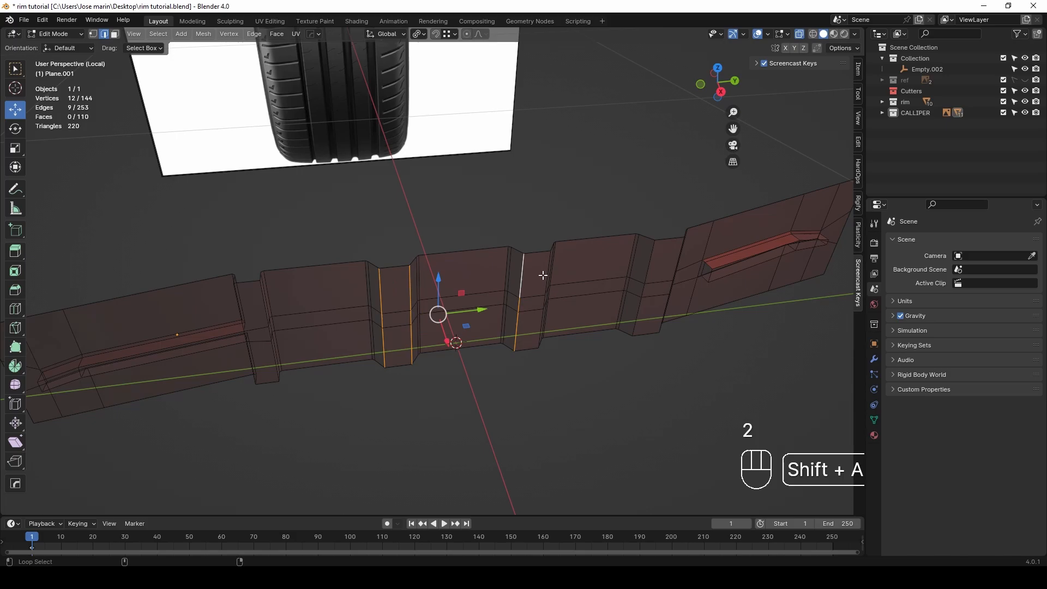
{"action": "middle_click_drag", "start_coordinate": [543, 275], "coordinate": [570, 309]}
{"action": "middle_click_drag", "start_coordinate": [729, 343], "coordinate": [620, 330], "text": "shift"}
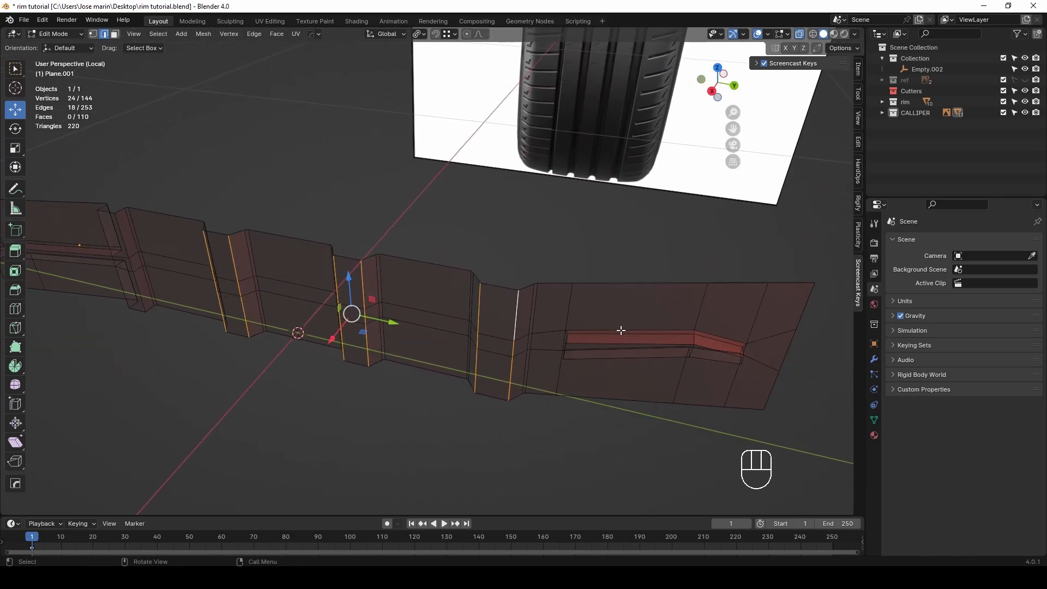
{"action": "left_click", "coordinate": [634, 360]}
{"action": "key", "text": "Tab"}
{"action": "key", "text": "alt+z"}
{"action": "middle_click_drag", "start_coordinate": [589, 365], "coordinate": [567, 300]}
Step: Select the tread segment's sharp edges in Edit Mode, using a sharpness of 45°
{"action": "key", "text": "Tab"}
{"action": "middle_click_drag", "start_coordinate": [567, 299], "coordinate": [599, 308]}
{"action": "middle_click_drag", "start_coordinate": [382, 276], "coordinate": [423, 267], "text": "shift"}
{"action": "scroll", "coordinate": [483, 300], "scroll_direction": "up", "scroll_amount": 2}
{"action": "left_click", "coordinate": [399, 357]}
{"action": "left_click", "coordinate": [158, 34]}
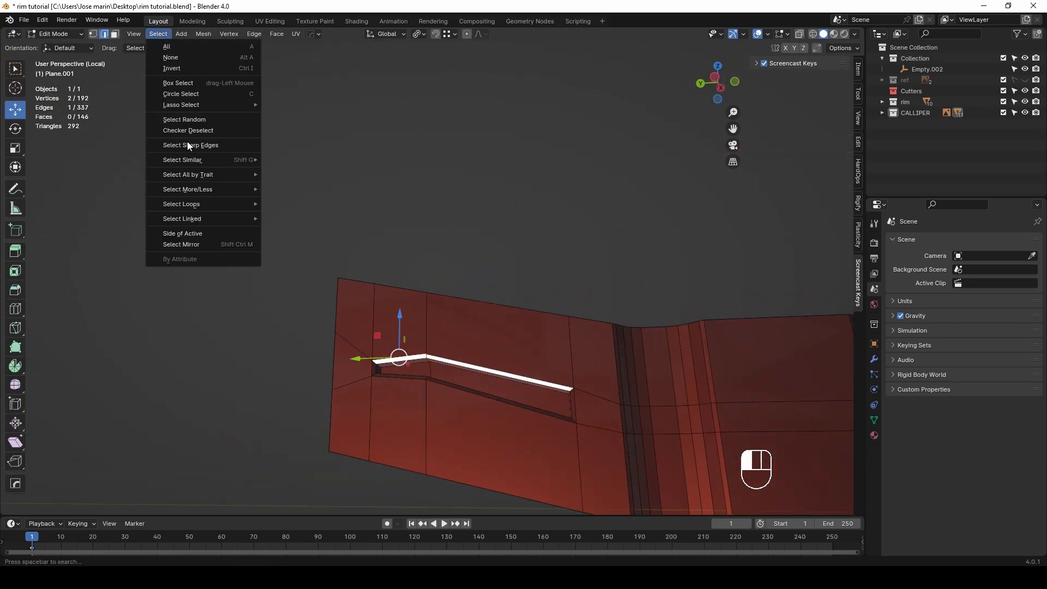
{"action": "left_click", "coordinate": [209, 145]}
{"action": "middle_click_drag", "start_coordinate": [589, 384], "coordinate": [559, 395]}
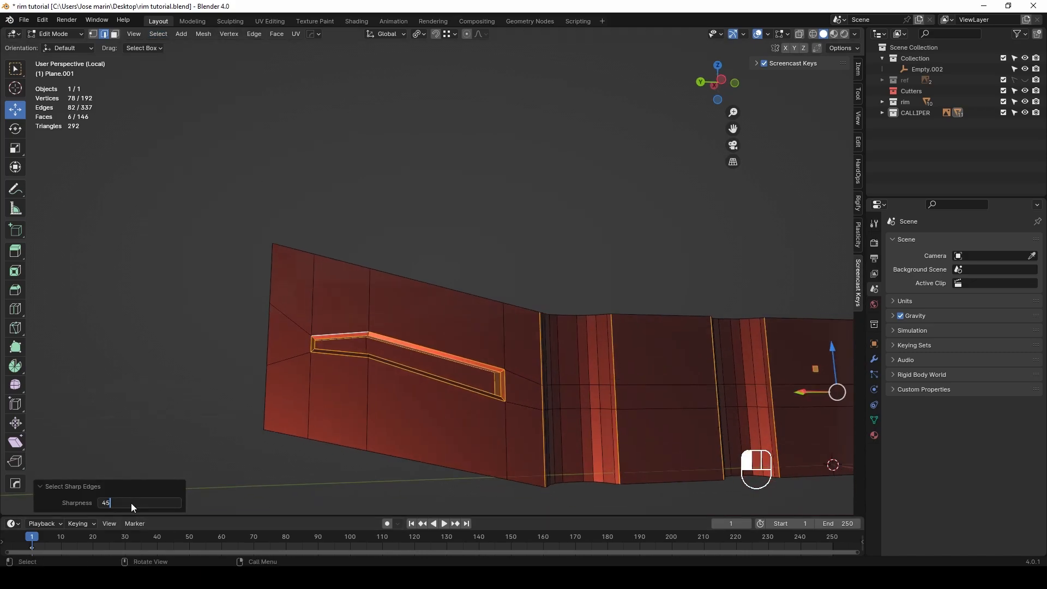
Step: Add the missing rim edges around the first slanted groove to the sharp-edge selection
{"action": "middle_click_drag", "start_coordinate": [547, 434], "coordinate": [470, 400], "text": "shift"}
{"action": "middle_click_drag", "start_coordinate": [470, 401], "coordinate": [530, 377]}
{"action": "middle_click_drag", "start_coordinate": [409, 387], "coordinate": [515, 376], "text": "shift"}
{"action": "scroll", "coordinate": [515, 375], "scroll_direction": "up", "scroll_amount": 3}
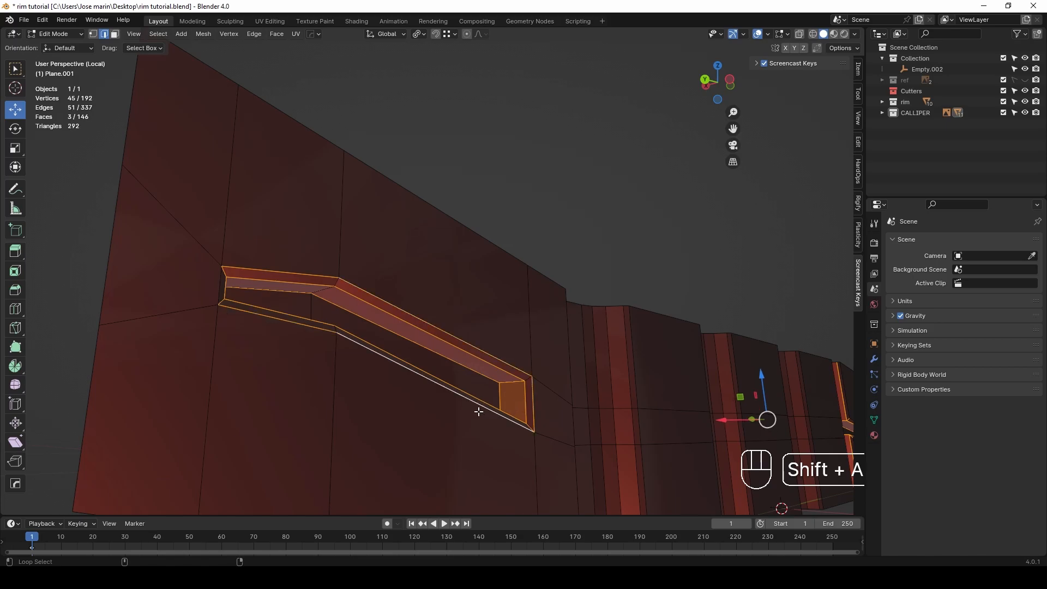
{"action": "left_click", "coordinate": [218, 287], "text": "alt+shift"}
{"action": "scroll", "coordinate": [390, 397], "scroll_direction": "down", "scroll_amount": 3}
{"action": "middle_click_drag", "start_coordinate": [390, 397], "coordinate": [317, 412]}
{"action": "middle_click_drag", "start_coordinate": [523, 410], "coordinate": [402, 427], "text": "shift"}
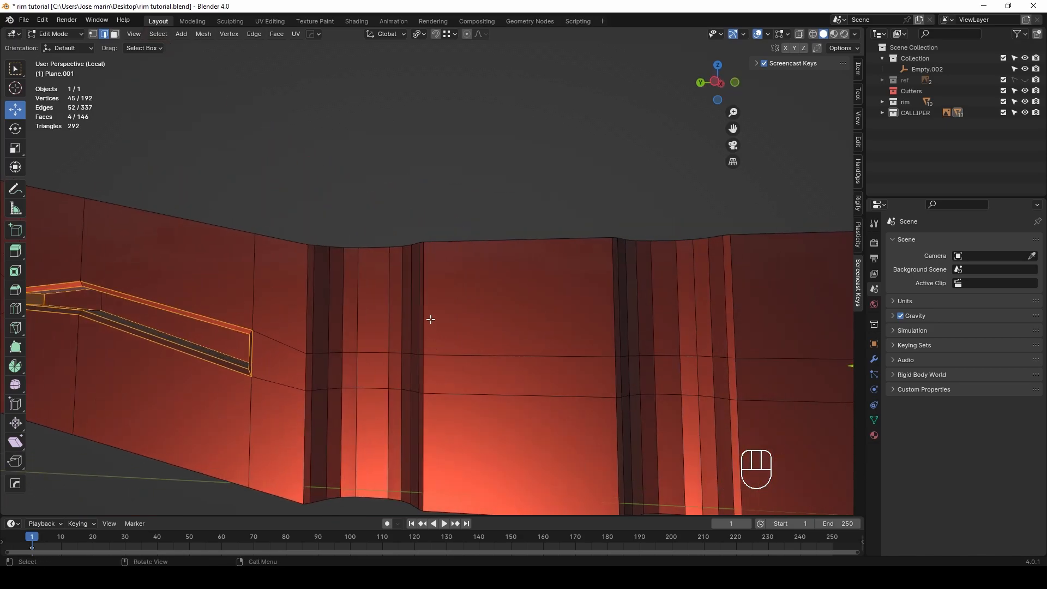
Step: Add the vertical grooves' rim loops to the selection and correct the selected edges around the second slanted groove
{"action": "scroll", "coordinate": [306, 323], "scroll_direction": "down", "scroll_amount": 3}
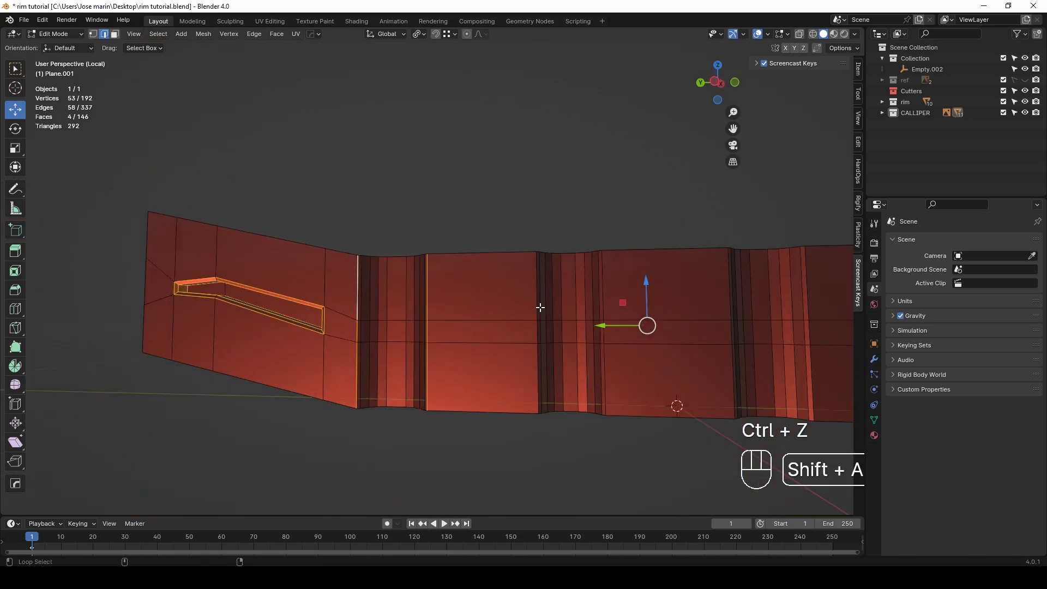
{"action": "middle_click_drag", "start_coordinate": [805, 325], "coordinate": [583, 296], "text": "shift"}
{"action": "left_click", "coordinate": [587, 368], "text": "alt+shift"}
{"action": "left_click", "coordinate": [743, 411], "text": "shift"}
{"action": "scroll", "coordinate": [612, 369], "scroll_direction": "down", "scroll_amount": 1}
{"action": "scroll", "coordinate": [583, 295], "scroll_direction": "up", "scroll_amount": 4}
{"action": "middle_click_drag", "start_coordinate": [640, 341], "coordinate": [712, 360]}
{"action": "left_click", "coordinate": [676, 321], "text": "shift"}
{"action": "scroll", "coordinate": [655, 318], "scroll_direction": "up", "scroll_amount": 2}
{"action": "left_click", "coordinate": [727, 305], "text": "shift"}
Step: Deselect the stray depth edges at the outer end of the first slanted groove
{"action": "scroll", "coordinate": [727, 305], "scroll_direction": "down", "scroll_amount": 6}
{"action": "middle_click_drag", "start_coordinate": [406, 316], "coordinate": [850, 299], "text": "shift"}
{"action": "middle_click_drag", "start_coordinate": [485, 374], "coordinate": [436, 357]}
{"action": "middle_click_drag", "start_coordinate": [436, 357], "coordinate": [482, 261], "text": "shift"}
{"action": "scroll", "coordinate": [619, 301], "scroll_direction": "up", "scroll_amount": 5}
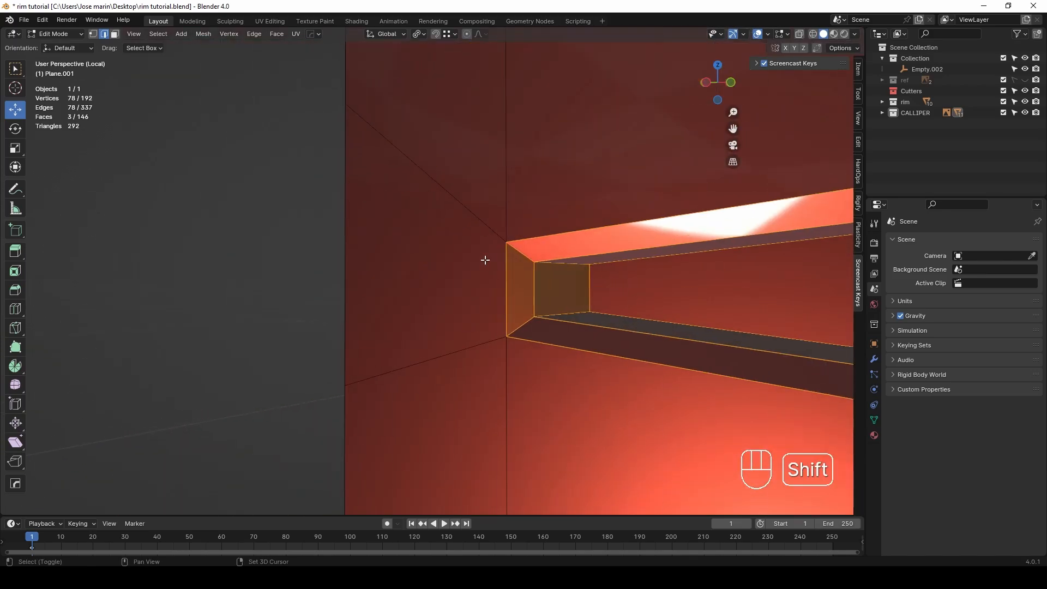
{"action": "left_click", "coordinate": [524, 321], "text": "shift"}
{"action": "scroll", "coordinate": [596, 244], "scroll_direction": "down", "scroll_amount": 3}
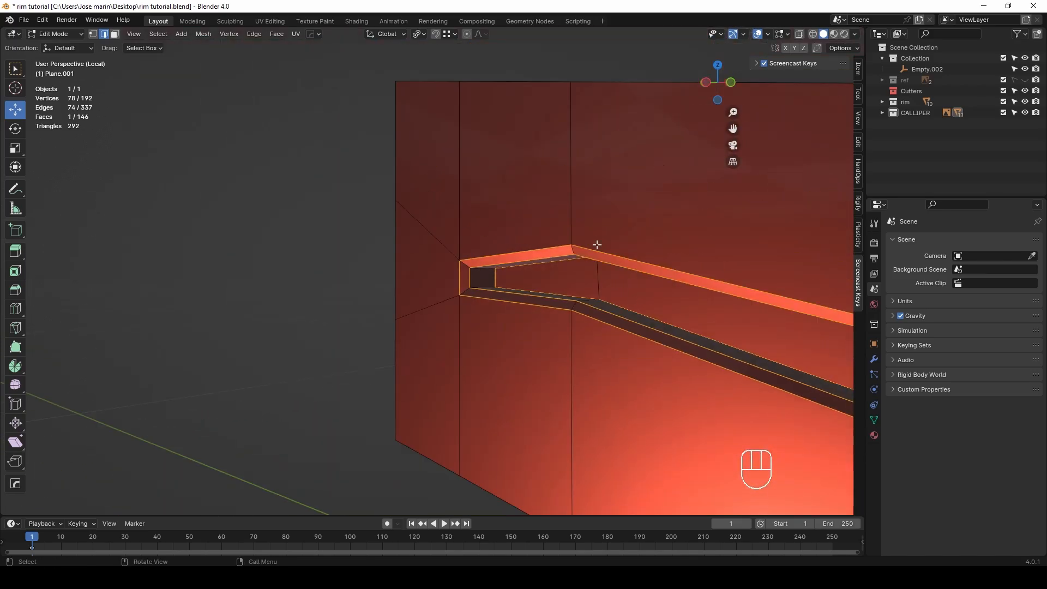
Step: Set the bevel weight of the selected groove edges to 1.00 and check the marked edges along the segment
{"action": "left_click", "coordinate": [858, 70]}
{"action": "left_click_drag", "start_coordinate": [788, 184], "coordinate": [839, 185]}
{"action": "scroll", "coordinate": [495, 253], "scroll_direction": "down", "scroll_amount": 5}
{"action": "middle_click_drag", "start_coordinate": [518, 278], "coordinate": [338, 320]}
{"action": "middle_click_drag", "start_coordinate": [580, 322], "coordinate": [507, 327]}
{"action": "middle_click_drag", "start_coordinate": [507, 327], "coordinate": [273, 314], "text": "shift"}
{"action": "middle_click_drag", "start_coordinate": [436, 305], "coordinate": [403, 297]}
{"action": "scroll", "coordinate": [428, 289], "scroll_direction": "up", "scroll_amount": 4}
{"action": "left_click", "coordinate": [782, 310]}
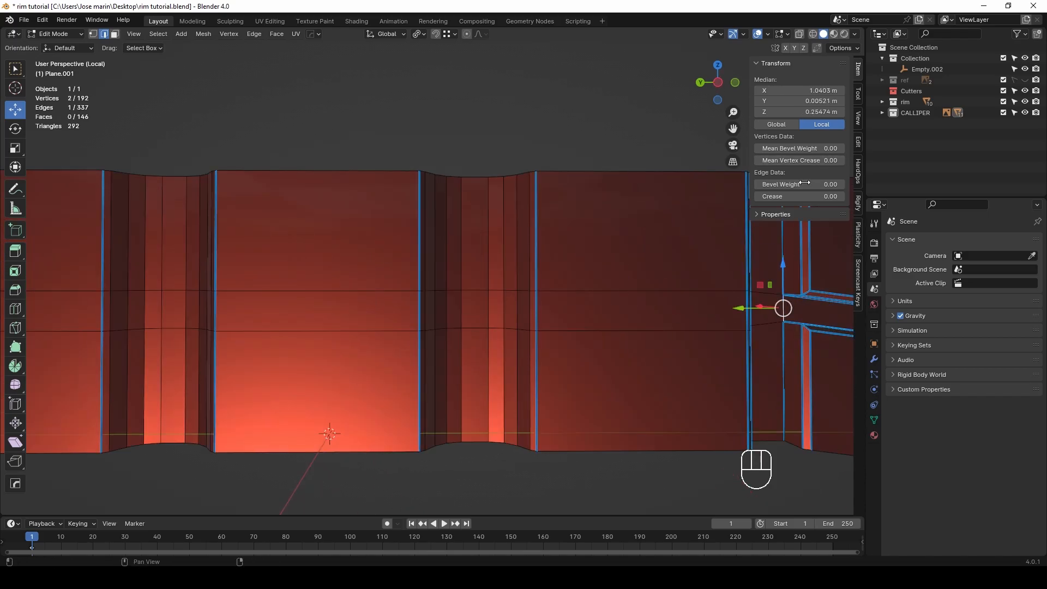
{"action": "middle_click_drag", "start_coordinate": [697, 318], "coordinate": [612, 311]}
{"action": "scroll", "coordinate": [612, 310], "scroll_direction": "down", "scroll_amount": 3}
{"action": "middle_click_drag", "start_coordinate": [730, 319], "coordinate": [594, 306], "text": "shift"}
{"action": "scroll", "coordinate": [499, 303], "scroll_direction": "down", "scroll_amount": 5}
{"action": "middle_click_drag", "start_coordinate": [594, 307], "coordinate": [502, 317], "text": "shift"}
Step: Add a Bevel modifier limited by Weight with 2 segments, followed by a Subdivision modifier at level 2
{"action": "key", "text": "Tab"}
{"action": "left_click", "coordinate": [873, 359]}
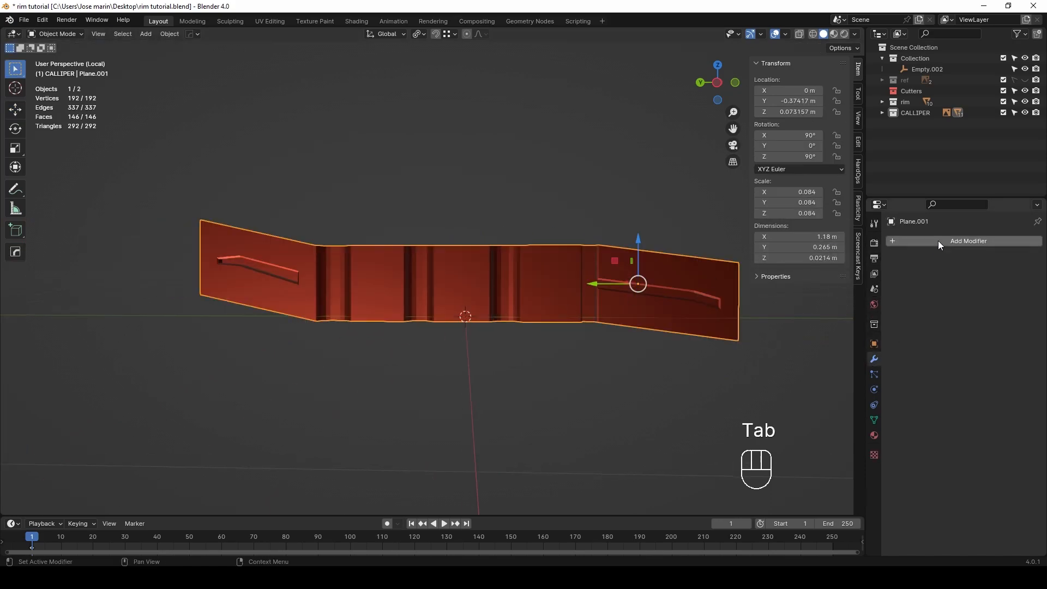
{"action": "left_click", "coordinate": [937, 241]}
{"action": "mouse_move", "coordinate": [882, 281]}
{"action": "left_click", "coordinate": [785, 291]}
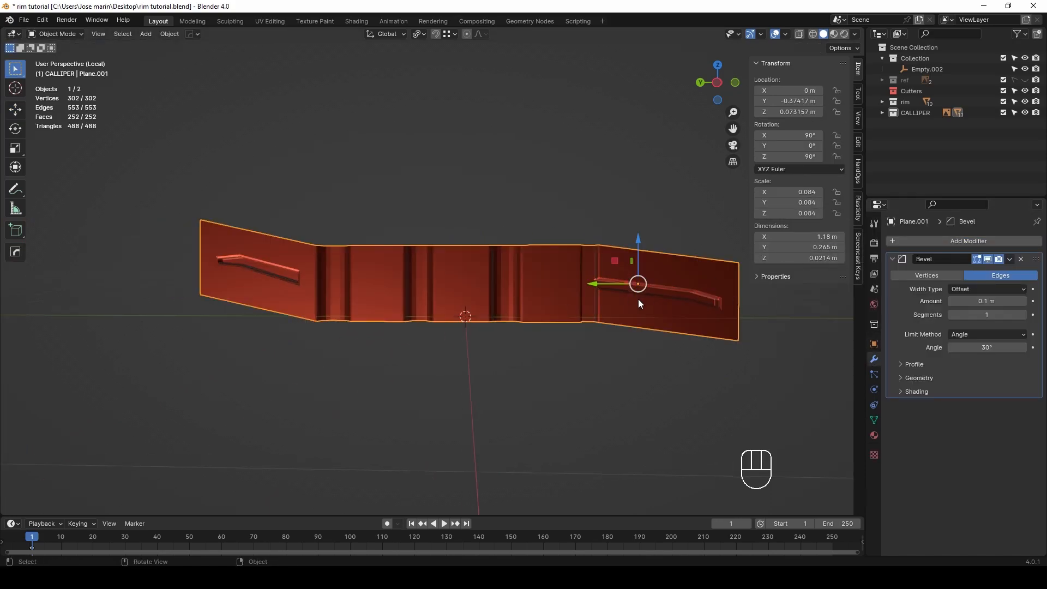
{"action": "middle_click_drag", "start_coordinate": [645, 299], "coordinate": [703, 303]}
{"action": "left_click", "coordinate": [972, 371]}
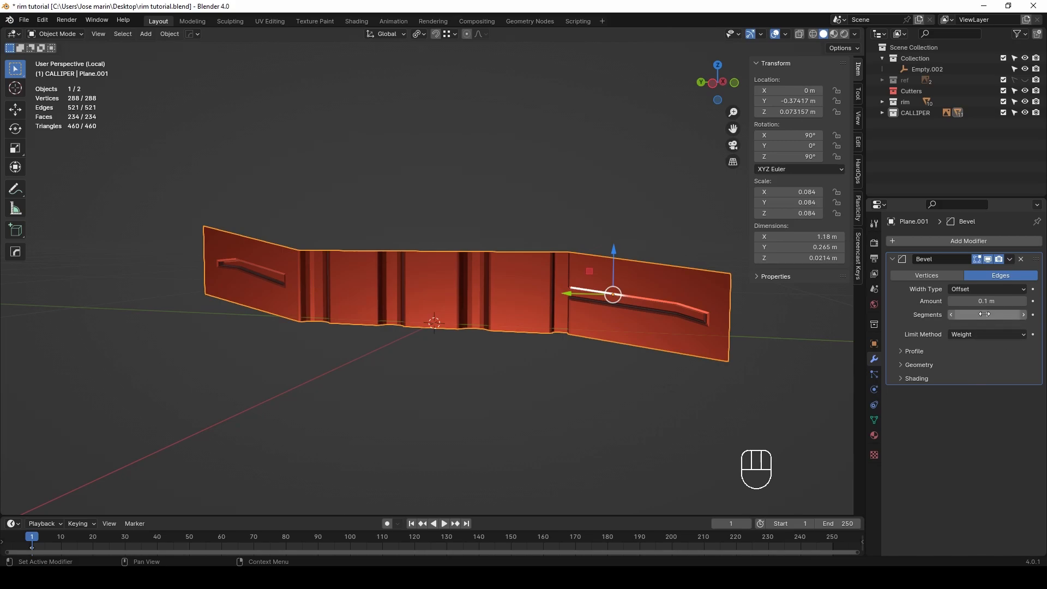
{"action": "middle_click_drag", "start_coordinate": [507, 321], "coordinate": [496, 296]}
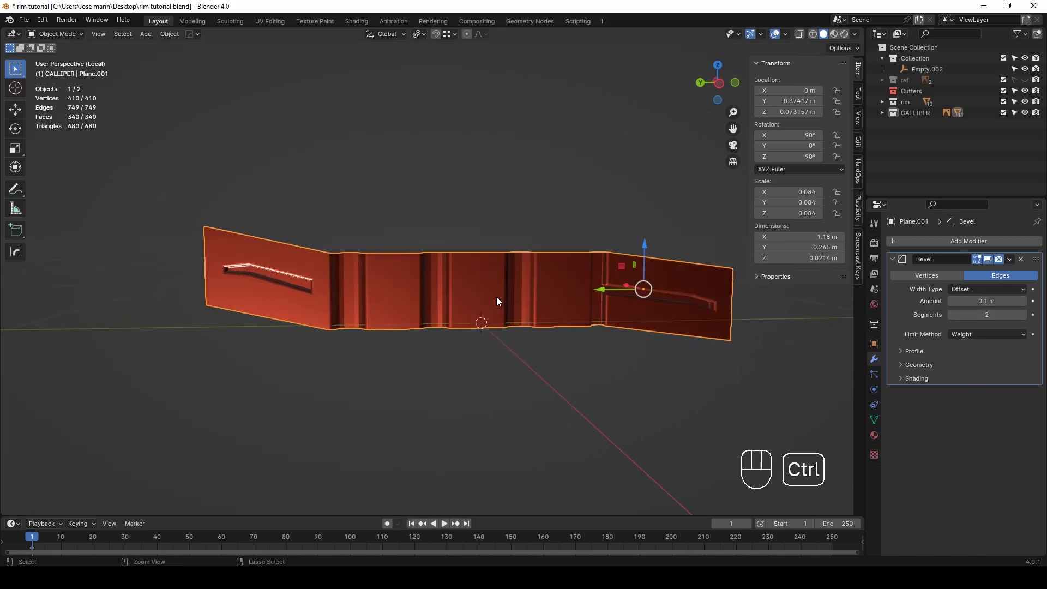
{"action": "key", "text": "ctrl+2"}
{"action": "scroll", "coordinate": [681, 318], "scroll_direction": "up", "scroll_amount": 1}
{"action": "middle_click_drag", "start_coordinate": [682, 318], "coordinate": [492, 273], "text": "shift"}
Step: Add a loop cut across the second slanted groove and check the smoothed shape in Object Mode
{"action": "key", "text": "Tab"}
{"action": "scroll", "coordinate": [536, 278], "scroll_direction": "up", "scroll_amount": 1}
{"action": "left_click", "coordinate": [524, 280]}
{"action": "key", "text": "Tab"}
{"action": "scroll", "coordinate": [541, 292], "scroll_direction": "down", "scroll_amount": 1}
{"action": "scroll", "coordinate": [493, 277], "scroll_direction": "up", "scroll_amount": 3}
Step: Set the bevel weight of the corner edge at the second slanted groove's outer end to 0.00, using X-ray
{"action": "key", "text": "Tab"}
{"action": "left_click", "coordinate": [500, 286]}
{"action": "key", "text": "KP_Decimal"}
{"action": "key", "text": "alt+z"}
{"action": "left_click_drag", "start_coordinate": [830, 184], "coordinate": [878, 184]}
{"action": "key", "text": "Tab"}
{"action": "scroll", "coordinate": [547, 267], "scroll_direction": "down", "scroll_amount": 7}
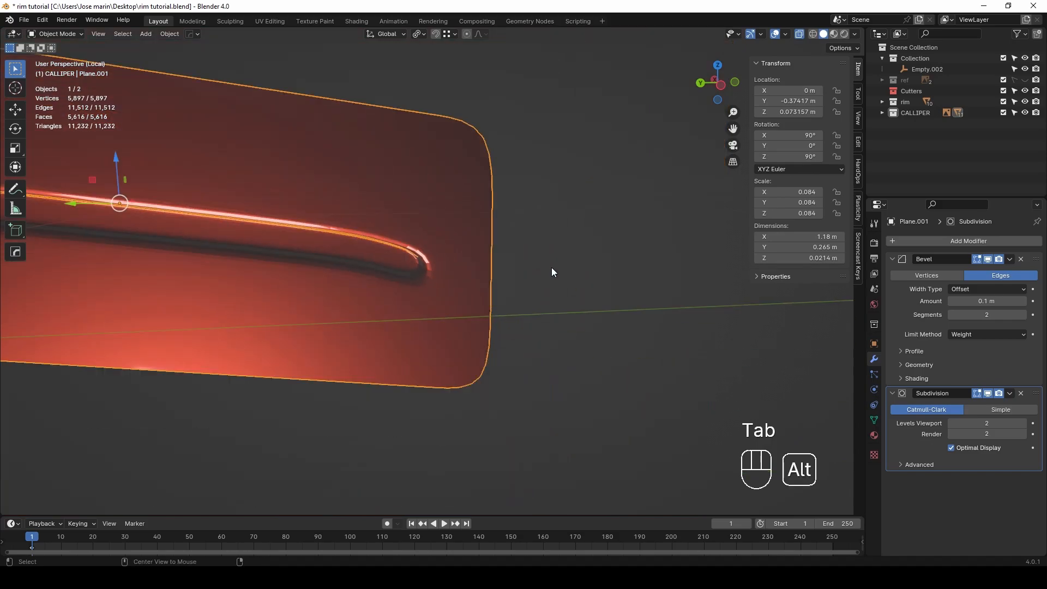
{"action": "key", "text": "alt+z"}
Step: Set the mean bevel weight of the two corner edges at the first slanted groove's inner end to 0.00
{"action": "scroll", "coordinate": [546, 271], "scroll_direction": "down", "scroll_amount": 4}
{"action": "middle_click_drag", "start_coordinate": [462, 279], "coordinate": [580, 275], "text": "shift"}
{"action": "scroll", "coordinate": [578, 274], "scroll_direction": "down", "scroll_amount": 4}
{"action": "middle_click_drag", "start_coordinate": [283, 281], "coordinate": [622, 279], "text": "shift"}
{"action": "scroll", "coordinate": [378, 297], "scroll_direction": "up", "scroll_amount": 3}
{"action": "key", "text": "Tab"}
{"action": "scroll", "coordinate": [495, 376], "scroll_direction": "up", "scroll_amount": 4}
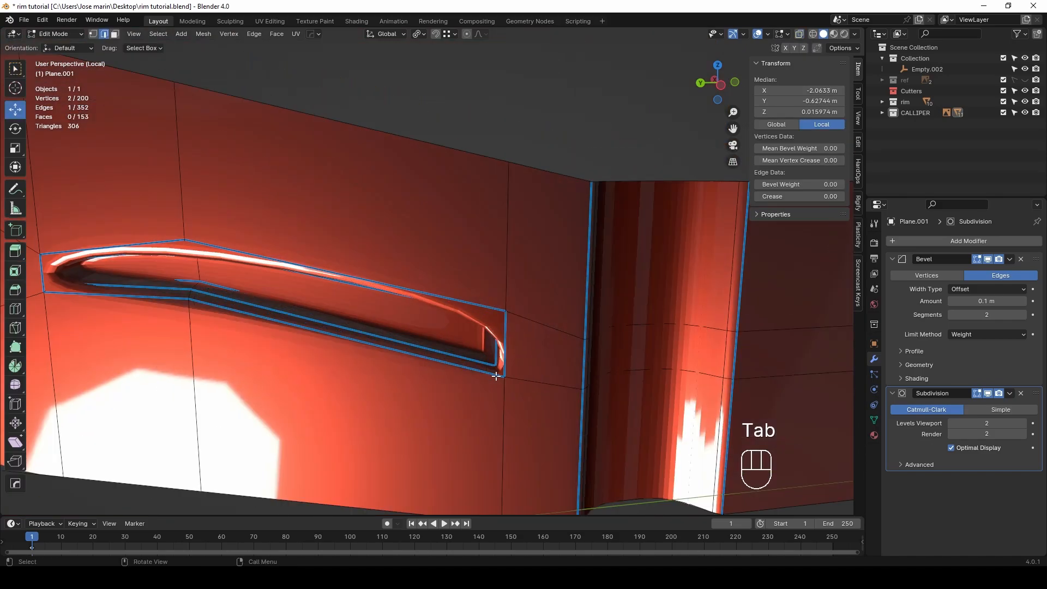
{"action": "key", "text": "KP_Decimal"}
{"action": "key", "text": "alt+z"}
{"action": "left_click_drag", "start_coordinate": [781, 185], "coordinate": [728, 184]}
{"action": "scroll", "coordinate": [466, 273], "scroll_direction": "down", "scroll_amount": 11}
{"action": "key", "text": "Tab"}
{"action": "key", "text": "alt+z"}
{"action": "middle_click_drag", "start_coordinate": [456, 263], "coordinate": [426, 252]}
Step: Add three loop cuts across the first slanted groove: near its inner end with factor 0.839, mid-length, and near its outer end
{"action": "key", "text": "Tab"}
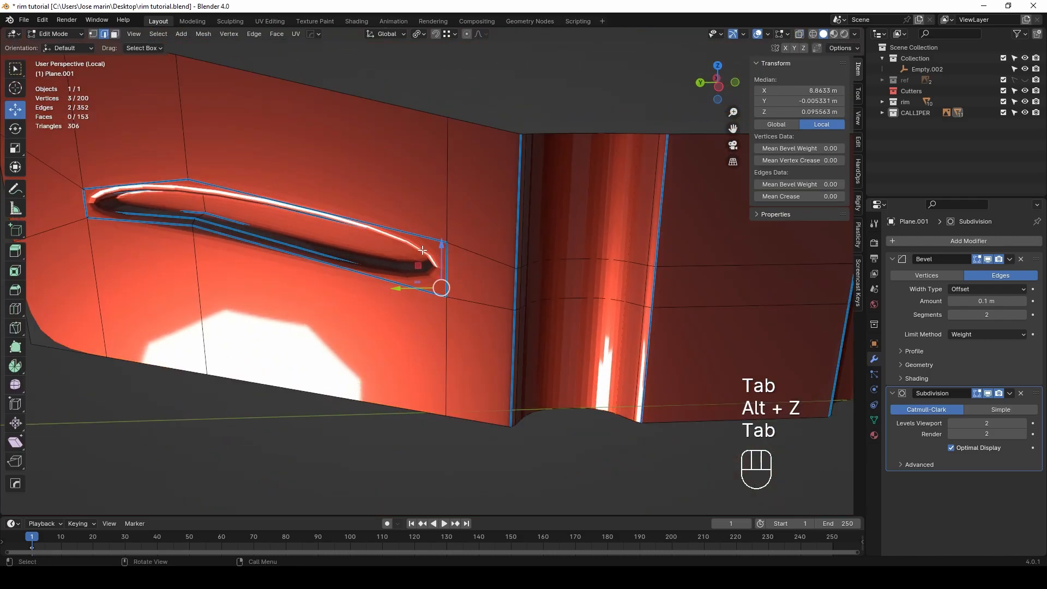
{"action": "left_click", "coordinate": [417, 249]}
{"action": "left_click", "coordinate": [530, 237]}
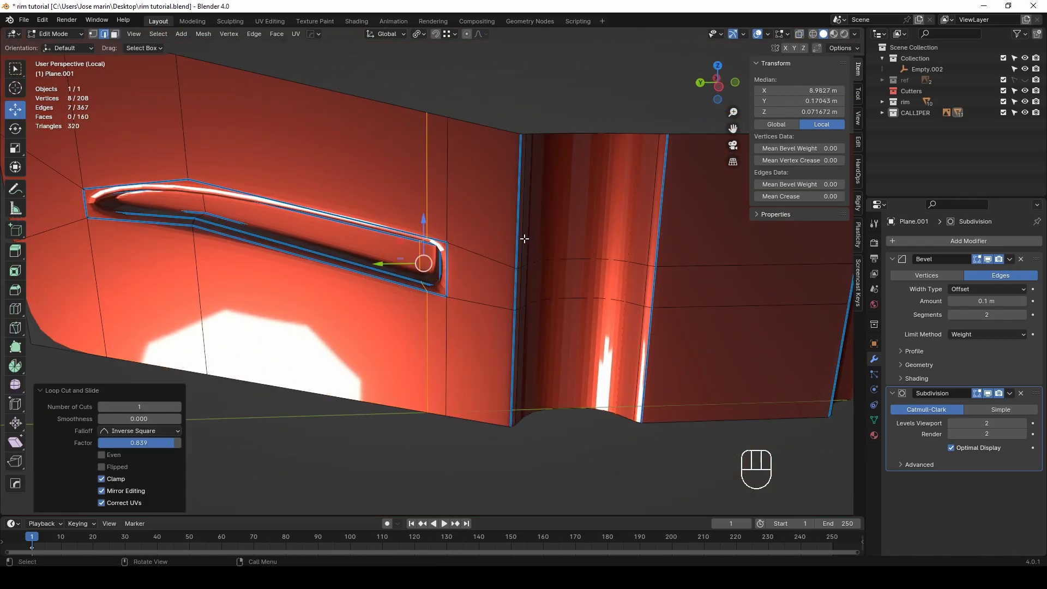
{"action": "double_click", "coordinate": [237, 240]}
{"action": "middle_click_drag", "start_coordinate": [237, 240], "coordinate": [404, 264], "text": "shift"}
{"action": "key", "text": "ctrl+r"}
{"action": "double_click", "coordinate": [361, 260]}
{"action": "key", "text": "Tab"}
{"action": "scroll", "coordinate": [361, 261], "scroll_direction": "down", "scroll_amount": 5}
{"action": "middle_click_drag", "start_coordinate": [507, 272], "coordinate": [495, 250], "text": "shift"}
{"action": "scroll", "coordinate": [453, 259], "scroll_direction": "up", "scroll_amount": 6}
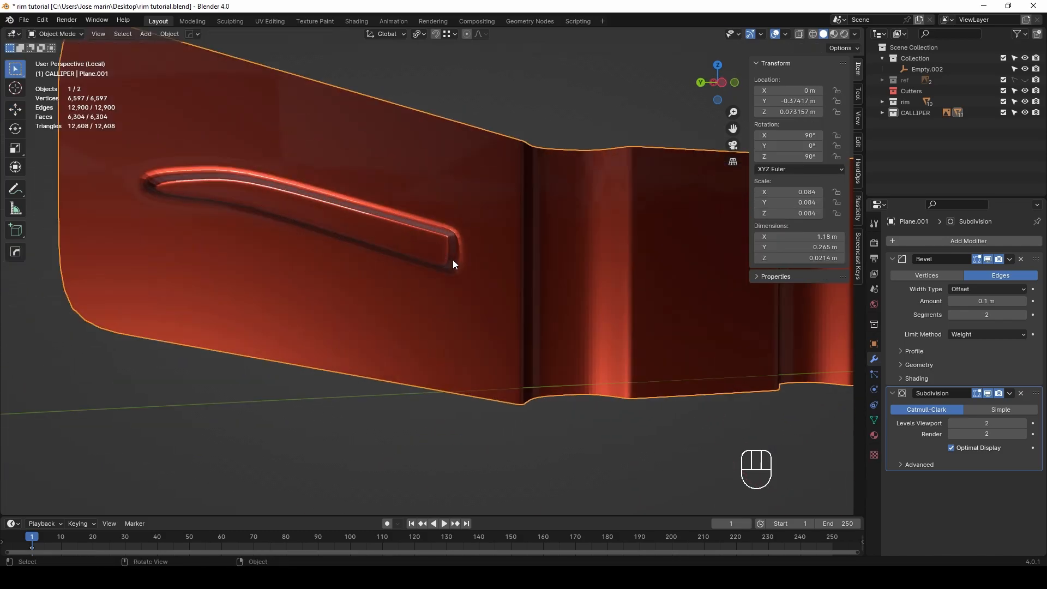
Step: Raise the mean bevel weight of the two corner edges at the first slanted groove's inner end, using X-ray
{"action": "key", "text": "Tab"}
{"action": "key", "text": "ctrl+z"}
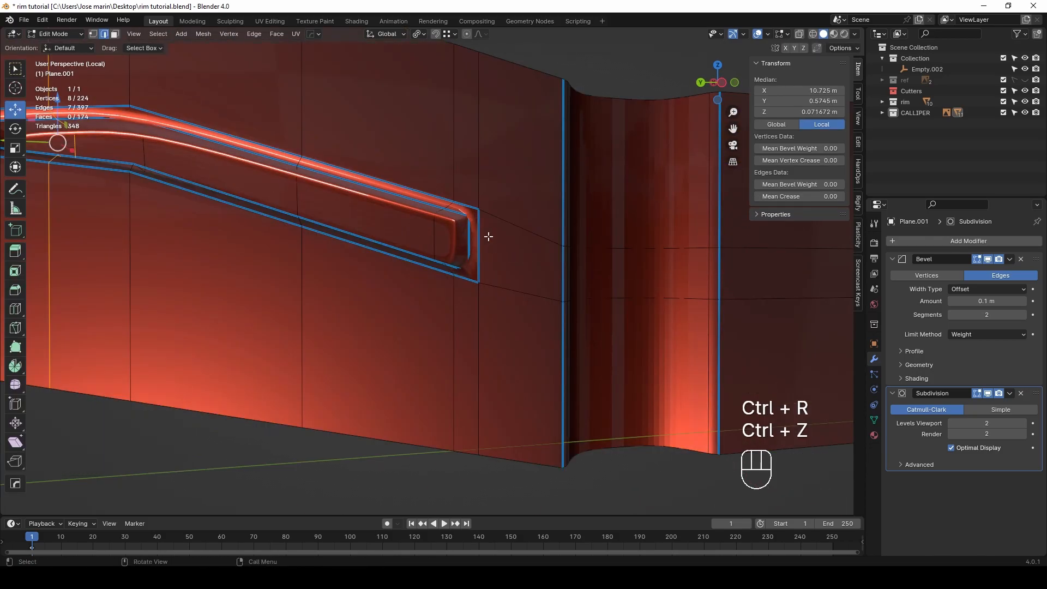
{"action": "key", "text": "alt+z"}
{"action": "middle_click_drag", "start_coordinate": [514, 227], "coordinate": [486, 212]}
{"action": "scroll", "coordinate": [486, 212], "scroll_direction": "up", "scroll_amount": 2}
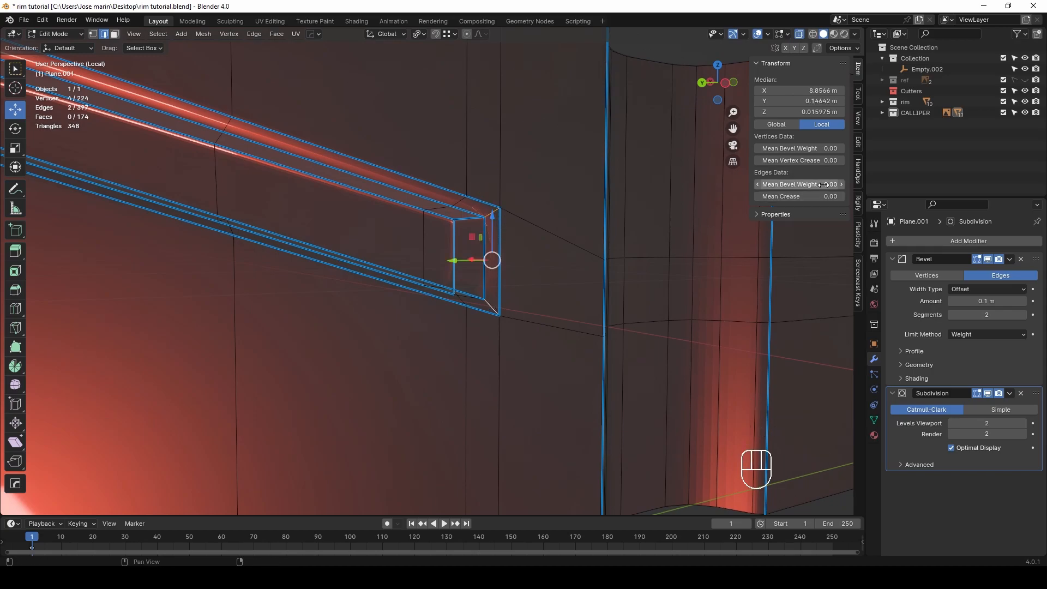
{"action": "left_click_drag", "start_coordinate": [824, 184], "coordinate": [852, 184]}
{"action": "key", "text": "Tab"}
{"action": "key", "text": "alt+z"}
{"action": "scroll", "coordinate": [540, 263], "scroll_direction": "down", "scroll_amount": 4}
Step: Try dissolving the vertical edge loop near the first slanted groove's inner end
{"action": "middle_click_drag", "start_coordinate": [541, 263], "coordinate": [449, 274]}
{"action": "key", "text": "Tab"}
{"action": "left_click", "coordinate": [452, 276], "text": "alt"}
{"action": "key", "text": "ctrl+x"}
{"action": "key", "text": "Tab"}
{"action": "key", "text": "ctrl+z"}
{"action": "key", "text": "ctrl+z"}
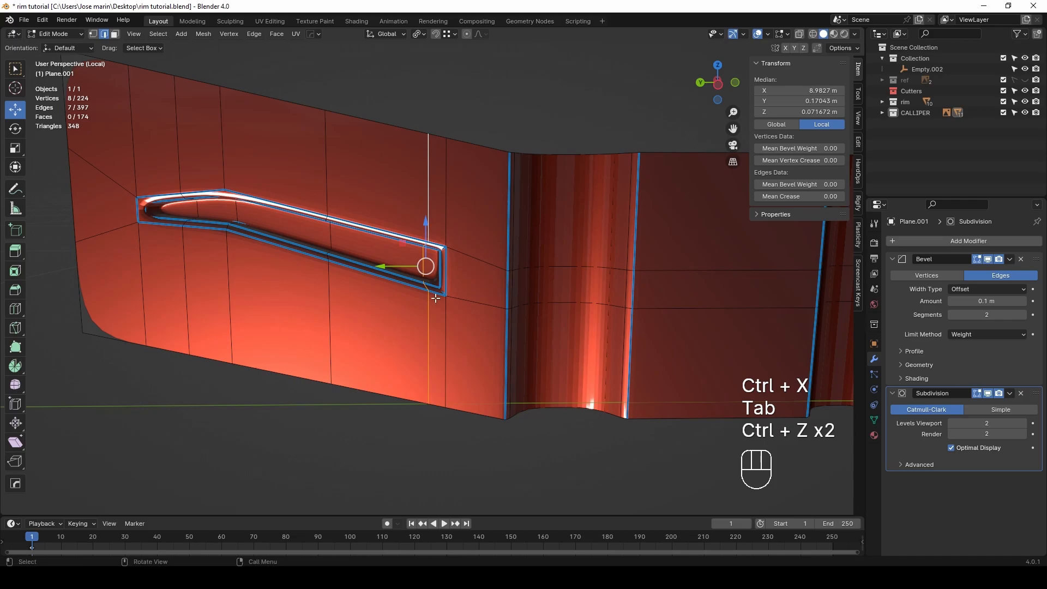
Step: Dissolve the supporting edge loop beside the first slanted groove's inner end and return to Object Mode with X-ray off
{"action": "scroll", "coordinate": [435, 298], "scroll_direction": "up", "scroll_amount": 3}
{"action": "key", "text": "alt+z"}
{"action": "left_click", "coordinate": [469, 305]}
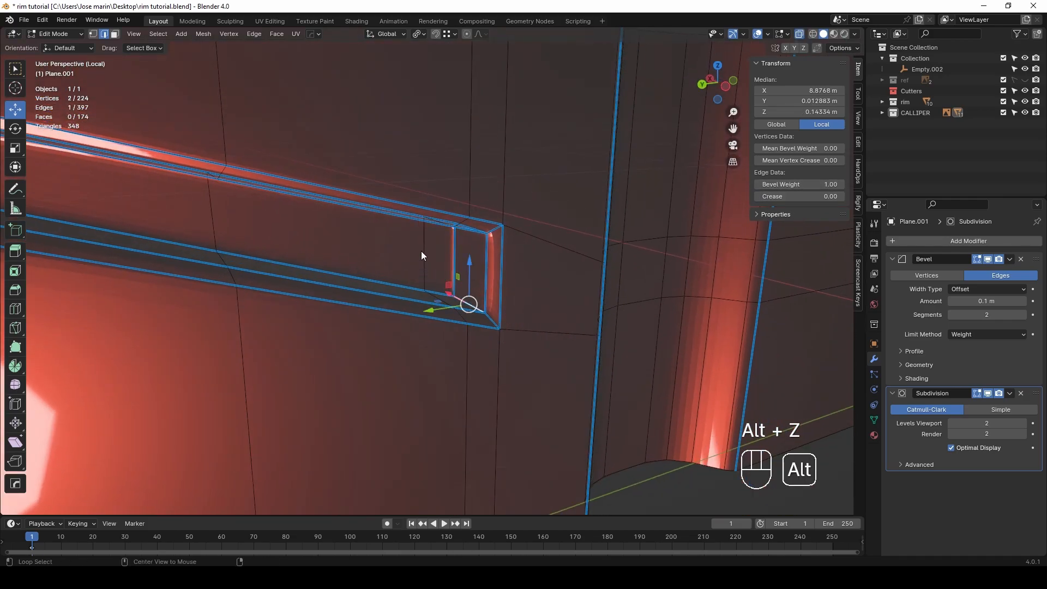
{"action": "key", "text": "ctrl+x"}
{"action": "key", "text": "Tab"}
{"action": "scroll", "coordinate": [456, 258], "scroll_direction": "down", "scroll_amount": 5}
{"action": "scroll", "coordinate": [448, 257], "scroll_direction": "up", "scroll_amount": 2}
{"action": "key", "text": "alt+z"}
{"action": "middle_click_drag", "start_coordinate": [449, 257], "coordinate": [422, 271], "text": "shift"}
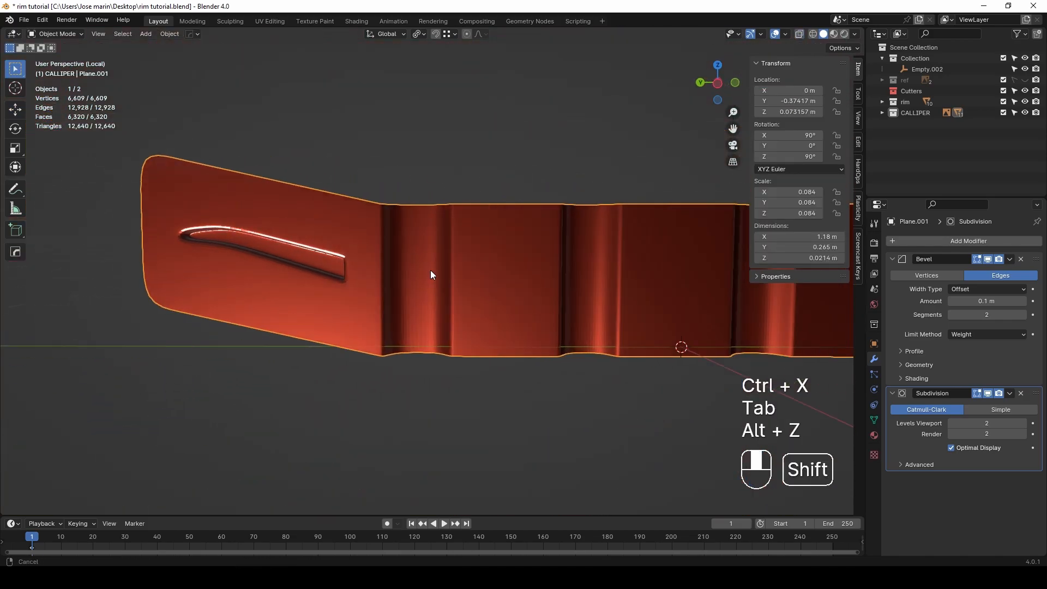
Step: From the top view, move the floor vertices at the second slanted groove's outer end along X in stages to taper its depth
{"action": "scroll", "coordinate": [436, 273], "scroll_direction": "down", "scroll_amount": 3}
{"action": "middle_click_drag", "start_coordinate": [610, 281], "coordinate": [560, 256], "text": "shift"}
{"action": "scroll", "coordinate": [513, 279], "scroll_direction": "up", "scroll_amount": 3}
{"action": "key", "text": "KP_7"}
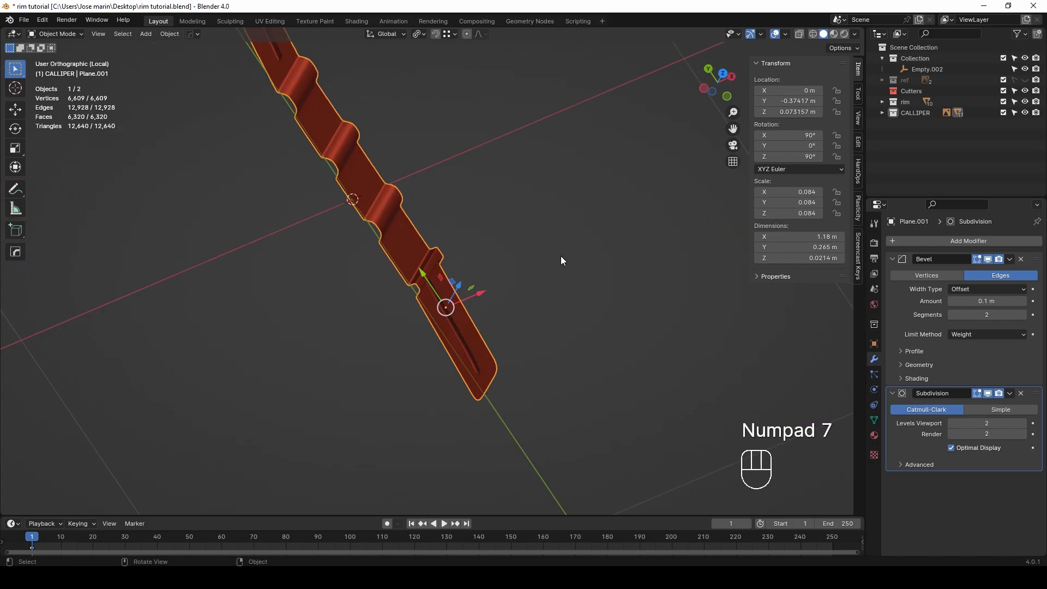
{"action": "key", "text": "Tab"}
{"action": "key", "text": "alt+z"}
{"action": "key", "text": "1"}
{"action": "key", "text": "alt+z"}
{"action": "middle_click_drag", "start_coordinate": [480, 379], "coordinate": [571, 310], "text": "shift"}
{"action": "key", "text": "alt+z"}
{"action": "scroll", "coordinate": [485, 261], "scroll_direction": "up", "scroll_amount": 2}
{"action": "left_click_drag", "start_coordinate": [586, 348], "coordinate": [518, 225]}
{"action": "left_click_drag", "start_coordinate": [589, 281], "coordinate": [579, 282]}
{"action": "left_click_drag", "start_coordinate": [470, 192], "coordinate": [555, 259], "text": "ctrl"}
{"action": "left_click_drag", "start_coordinate": [577, 300], "coordinate": [574, 301]}
{"action": "left_click_drag", "start_coordinate": [428, 218], "coordinate": [572, 328], "text": "ctrl"}
Step: Taper the first slanted groove's depth toward its outer end by moving the floor vertices along X in stages
{"action": "scroll", "coordinate": [507, 218], "scroll_direction": "down", "scroll_amount": 9}
{"action": "middle_click_drag", "start_coordinate": [494, 211], "coordinate": [542, 56], "text": "shift"}
{"action": "scroll", "coordinate": [568, 339], "scroll_direction": "up", "scroll_amount": 8}
{"action": "middle_click_drag", "start_coordinate": [786, 386], "coordinate": [556, 251], "text": "shift"}
{"action": "scroll", "coordinate": [556, 251], "scroll_direction": "up", "scroll_amount": 4}
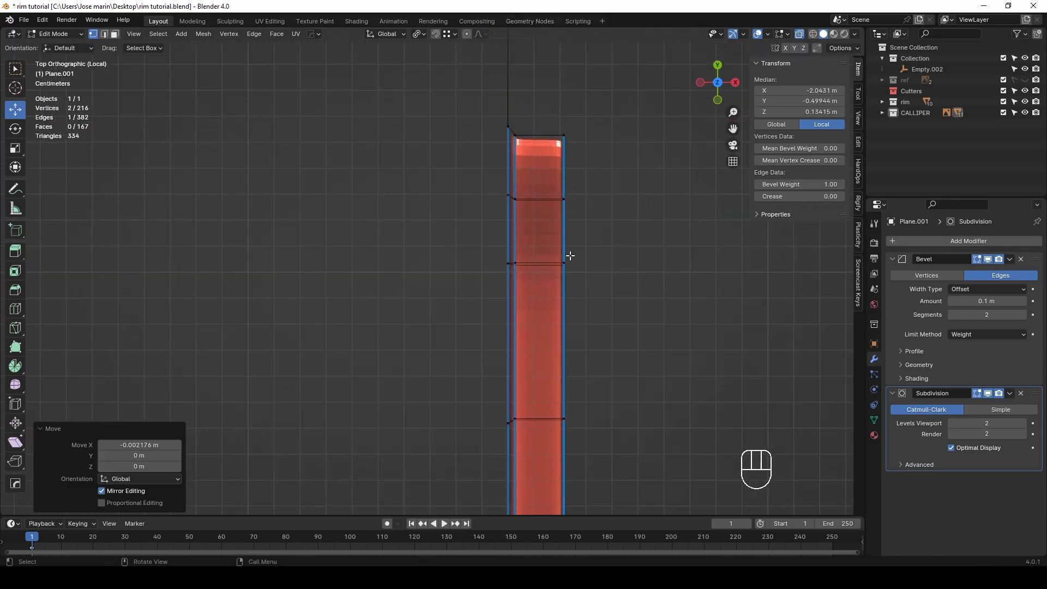
{"action": "left_click_drag", "start_coordinate": [640, 314], "coordinate": [531, 102]}
{"action": "left_click_drag", "start_coordinate": [608, 199], "coordinate": [596, 203]}
{"action": "left_click_drag", "start_coordinate": [533, 242], "coordinate": [583, 291], "text": "ctrl"}
{"action": "left_click_drag", "start_coordinate": [594, 168], "coordinate": [585, 168]}
{"action": "left_click_drag", "start_coordinate": [542, 121], "coordinate": [552, 128]}
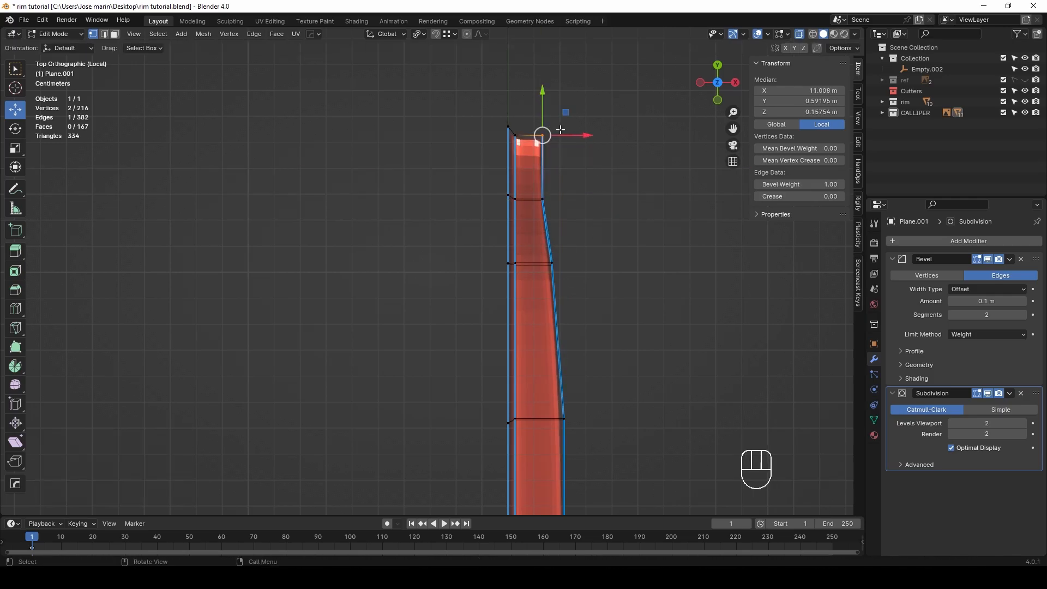
{"action": "left_click", "coordinate": [585, 161]}
{"action": "middle_click_drag", "start_coordinate": [585, 161], "coordinate": [468, 89]}
{"action": "key", "text": "alt+z"}
{"action": "scroll", "coordinate": [558, 149], "scroll_direction": "down", "scroll_amount": 5}
{"action": "middle_click_drag", "start_coordinate": [578, 139], "coordinate": [502, 212]}
{"action": "key", "text": "Tab"}
Step: Slide the vertices at the second slanted groove's outer tip along their edges, using X-ray in top view
{"action": "middle_click_drag", "start_coordinate": [621, 267], "coordinate": [313, 278], "text": "shift"}
{"action": "scroll", "coordinate": [561, 273], "scroll_direction": "down", "scroll_amount": 2}
{"action": "middle_click_drag", "start_coordinate": [564, 273], "coordinate": [353, 261], "text": "shift"}
{"action": "scroll", "coordinate": [404, 256], "scroll_direction": "up", "scroll_amount": 3}
{"action": "middle_click_drag", "start_coordinate": [448, 245], "coordinate": [410, 339]}
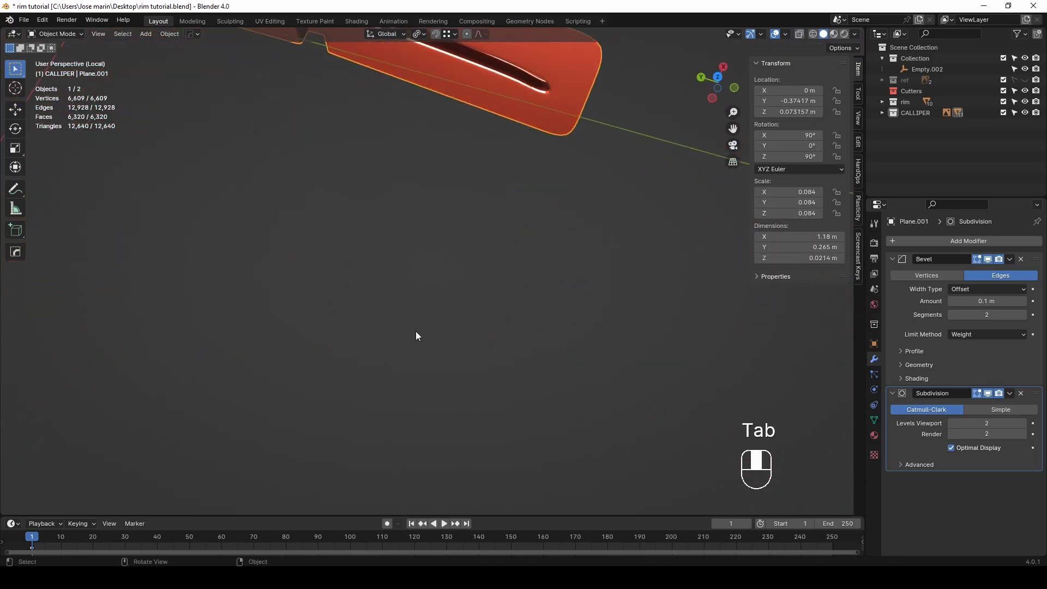
{"action": "key", "text": "Tab"}
{"action": "left_click", "coordinate": [555, 87]}
{"action": "key", "text": "KP_Decimal"}
{"action": "key", "text": "KP_7"}
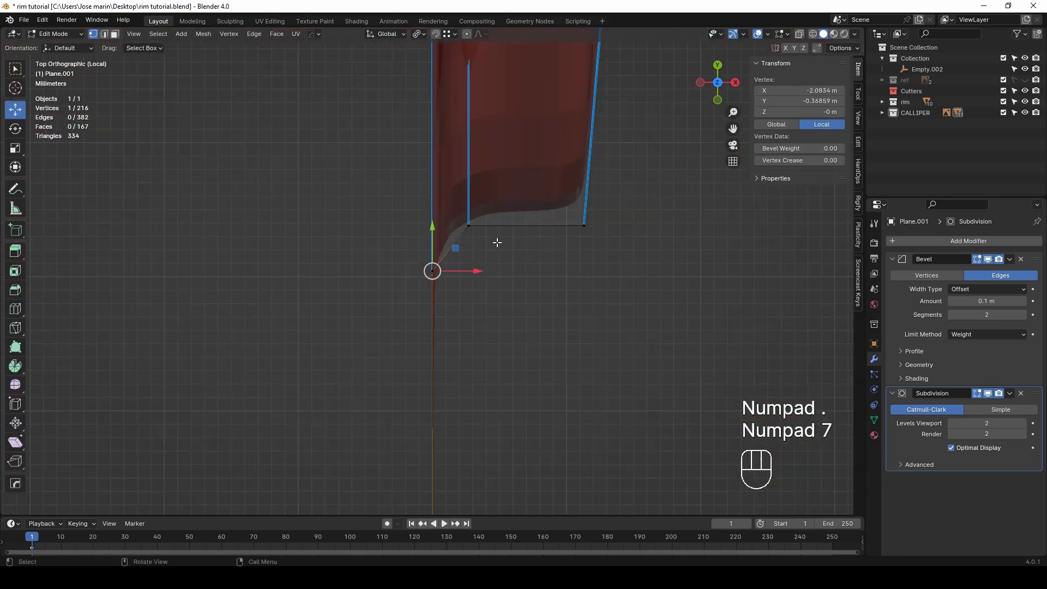
{"action": "key", "text": "alt+z"}
{"action": "left_click", "coordinate": [539, 329], "text": "shift"}
{"action": "key", "text": "g"}
{"action": "key", "text": "g"}
{"action": "left_click", "coordinate": [538, 227]}
{"action": "key", "text": "alt+z"}
{"action": "middle_click_drag", "start_coordinate": [538, 227], "coordinate": [502, 262]}
{"action": "key", "text": "Tab"}
Step: Select the edge loops bordering the wide vertical grooves and lower their mean bevel weight
{"action": "key", "text": "alt+z"}
{"action": "key", "text": "alt+z"}
{"action": "middle_click_drag", "start_coordinate": [362, 230], "coordinate": [406, 218]}
{"action": "scroll", "coordinate": [406, 218], "scroll_direction": "down", "scroll_amount": 4}
{"action": "middle_click_drag", "start_coordinate": [406, 210], "coordinate": [462, 253], "text": "shift"}
{"action": "scroll", "coordinate": [469, 198], "scroll_direction": "up", "scroll_amount": 4}
{"action": "key", "text": "Tab"}
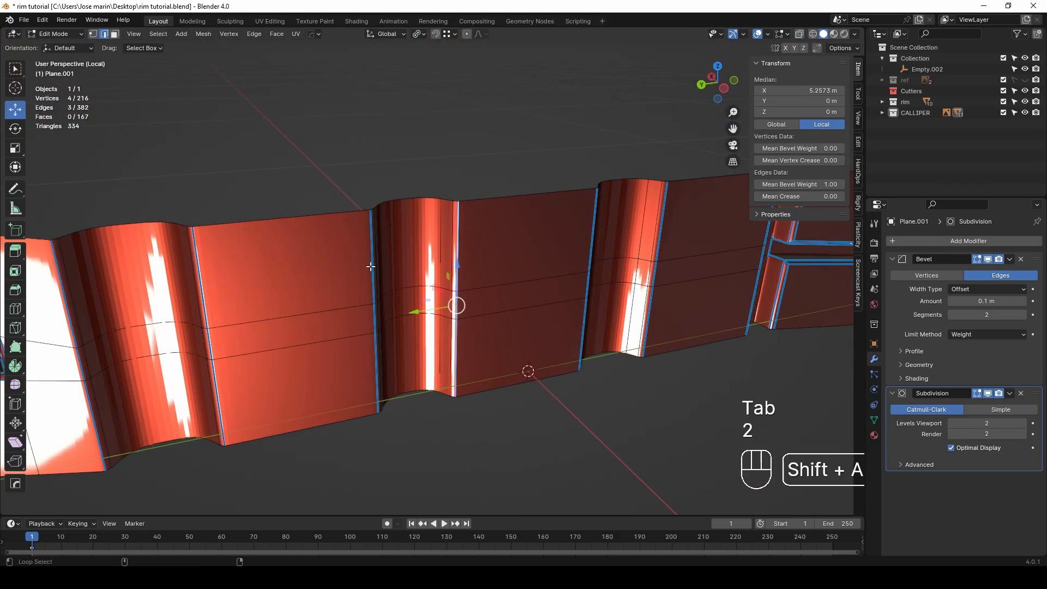
{"action": "scroll", "coordinate": [415, 256], "scroll_direction": "down", "scroll_amount": 3}
{"action": "middle_click_drag", "start_coordinate": [286, 269], "coordinate": [325, 270]}
{"action": "left_click", "coordinate": [359, 270], "text": "alt+shift"}
{"action": "left_click", "coordinate": [239, 272], "text": "alt+shift"}
{"action": "scroll", "coordinate": [640, 256], "scroll_direction": "up", "scroll_amount": 4}
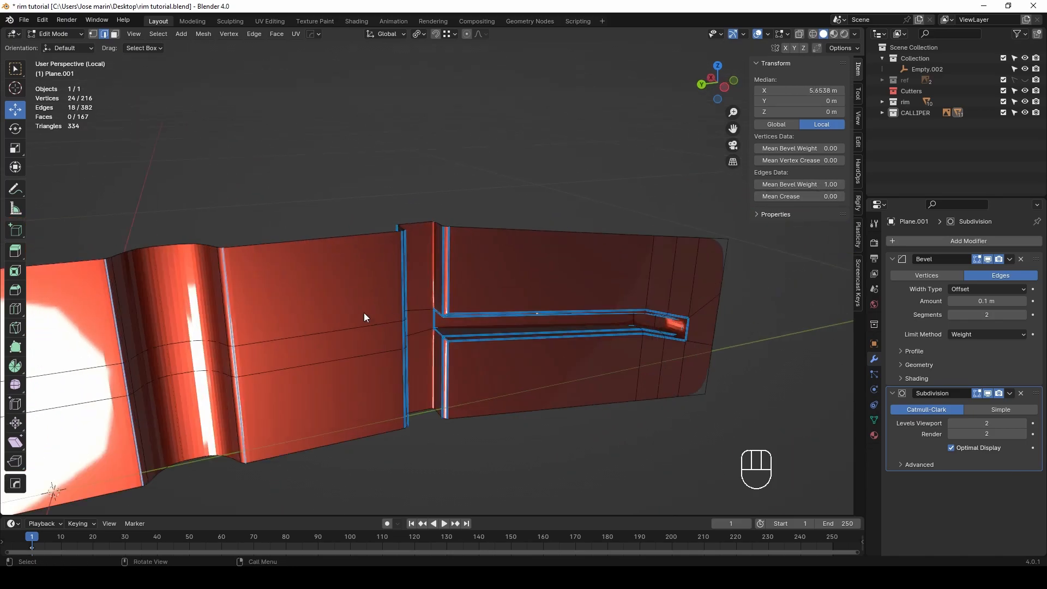
{"action": "middle_click_drag", "start_coordinate": [383, 310], "coordinate": [343, 291]}
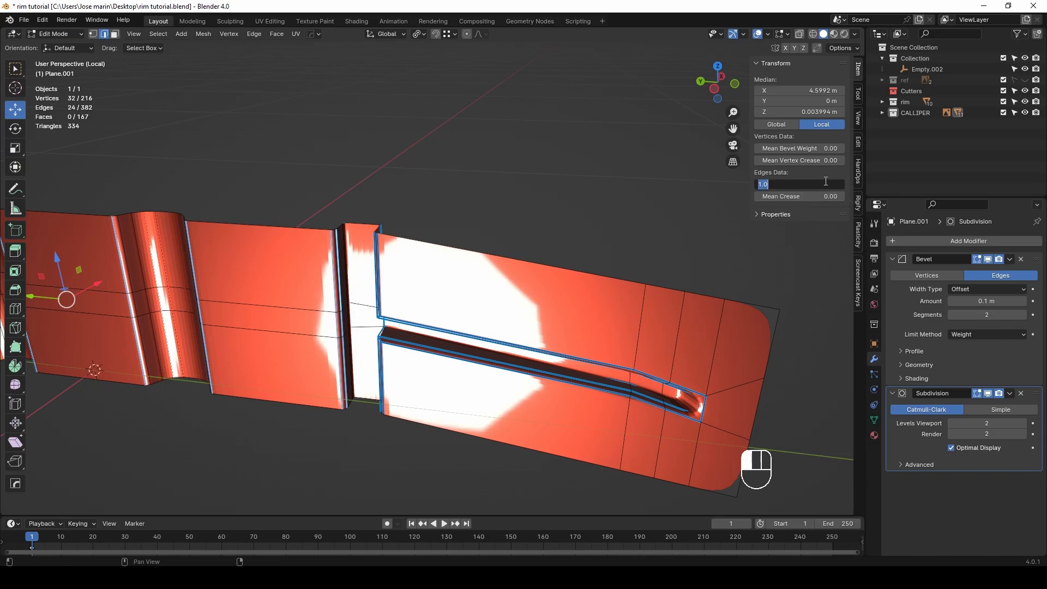
Step: Return to Object Mode and isolate the tread strip together with the tyre profile outline in local view
{"action": "key", "text": "Tab"}
{"action": "scroll", "coordinate": [349, 294], "scroll_direction": "down", "scroll_amount": 3}
{"action": "middle_click_drag", "start_coordinate": [283, 294], "coordinate": [457, 295], "text": "shift"}
{"action": "middle_click_drag", "start_coordinate": [458, 294], "coordinate": [504, 279]}
{"action": "scroll", "coordinate": [474, 275], "scroll_direction": "down", "scroll_amount": 2}
{"action": "middle_click_drag", "start_coordinate": [504, 279], "coordinate": [392, 310]}
{"action": "right_click", "coordinate": [484, 293]}
{"action": "left_click", "coordinate": [457, 292]}
{"action": "key", "text": "alt+a"}
{"action": "key", "text": "KP_Divide"}
{"action": "left_click", "coordinate": [388, 301], "text": "shift"}
{"action": "key", "text": "KP_Divide"}
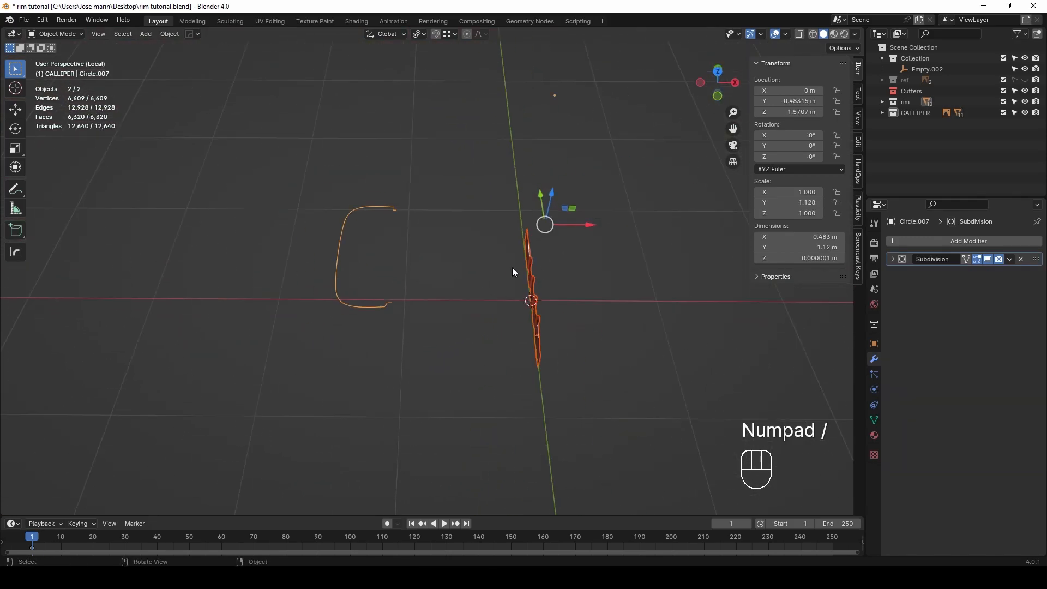
Step: Apply the Subdivision modifier on the tyre profile outline from the top view
{"action": "left_click", "coordinate": [532, 297]}
{"action": "middle_click_drag", "start_coordinate": [532, 297], "coordinate": [617, 338]}
{"action": "key", "text": "KP_7"}
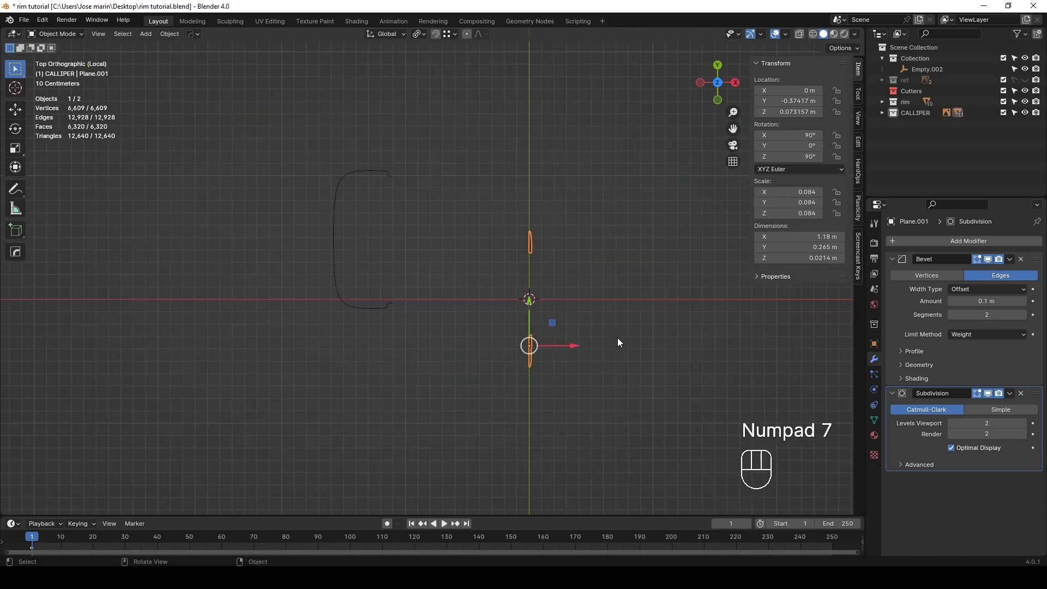
{"action": "left_click", "coordinate": [349, 248]}
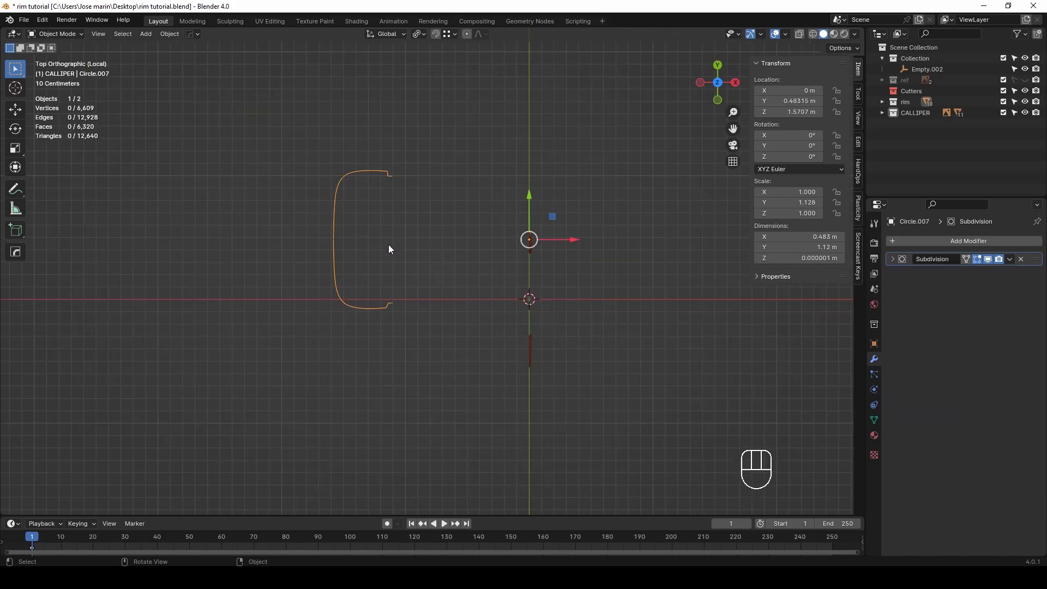
{"action": "left_click", "coordinate": [903, 260]}
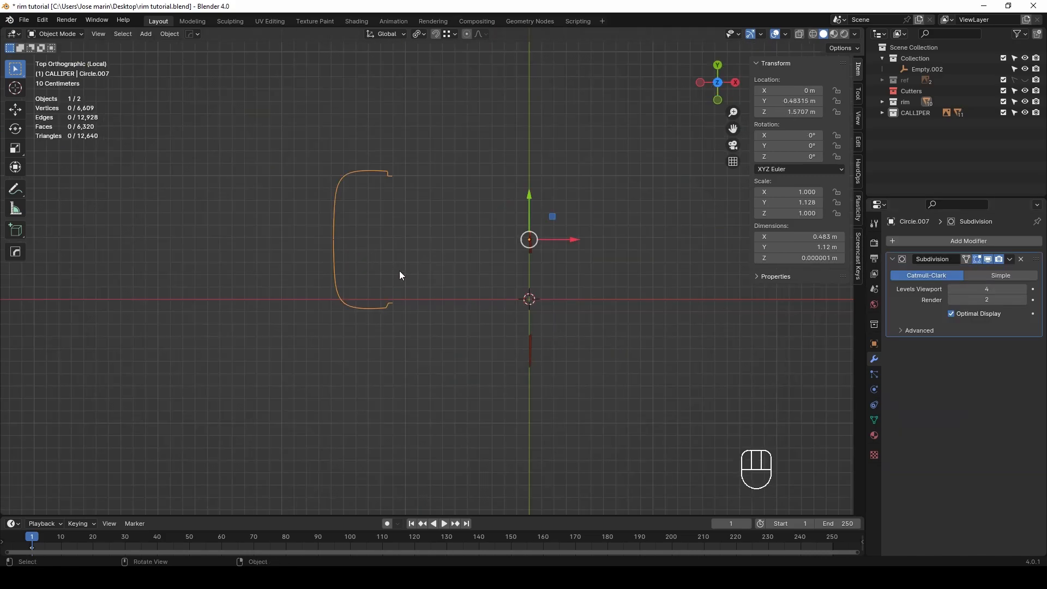
{"action": "key", "text": "ctrl+a"}
{"action": "key", "text": "Tab"}
{"action": "key", "text": "Tab"}
{"action": "key", "text": "a"}
{"action": "left_click", "coordinate": [349, 226]}
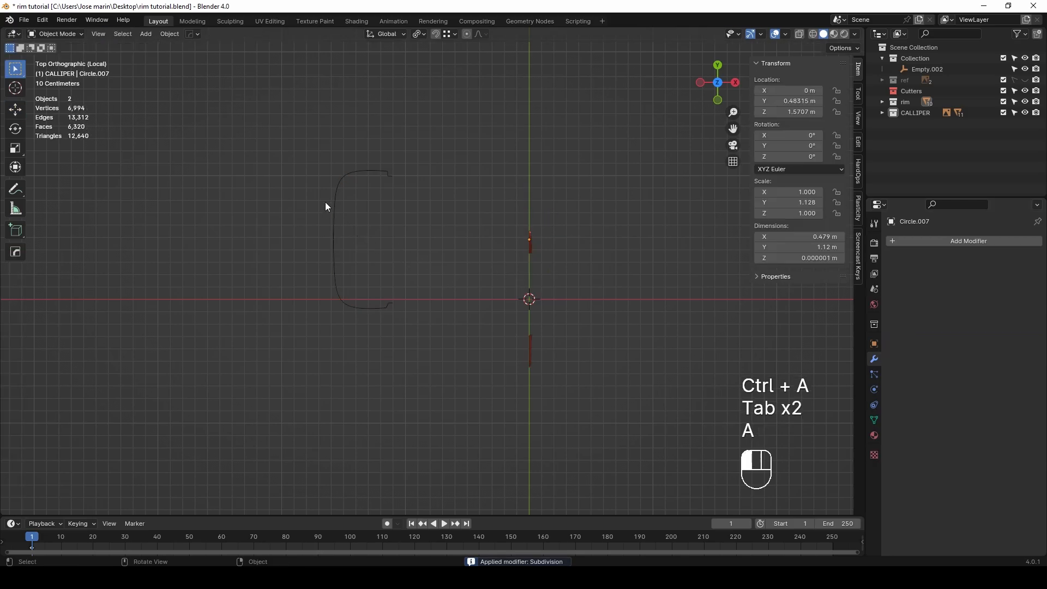
Step: Convert the tyre profile outline to a curve and set its origin to its geometry
{"action": "left_click", "coordinate": [330, 210]}
{"action": "left_click", "coordinate": [169, 33]}
{"action": "mouse_move", "coordinate": [212, 349]}
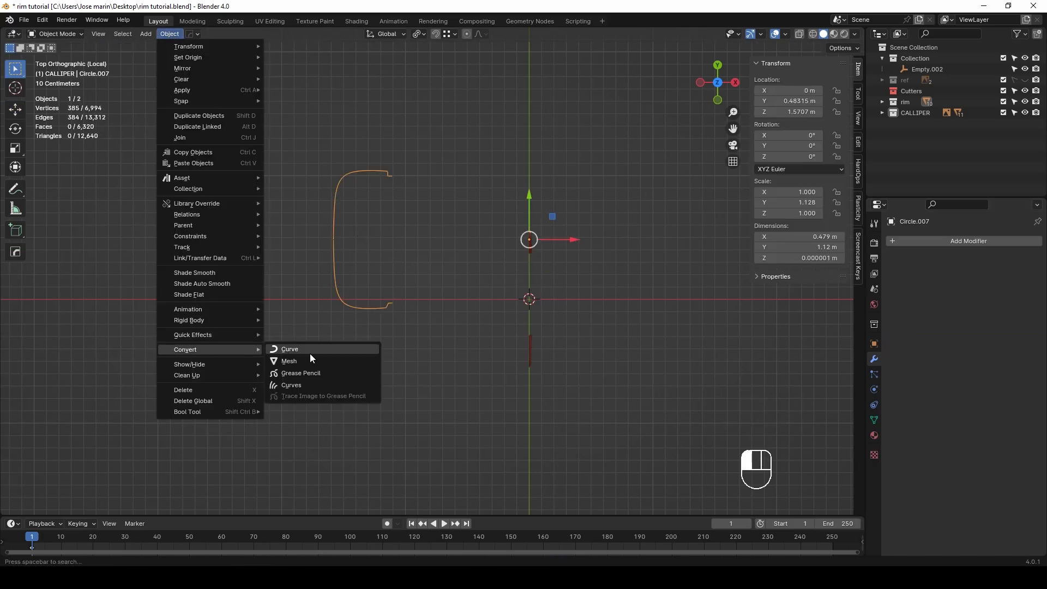
{"action": "left_click", "coordinate": [306, 350]}
{"action": "right_click", "coordinate": [499, 265]}
{"action": "mouse_move", "coordinate": [509, 309]}
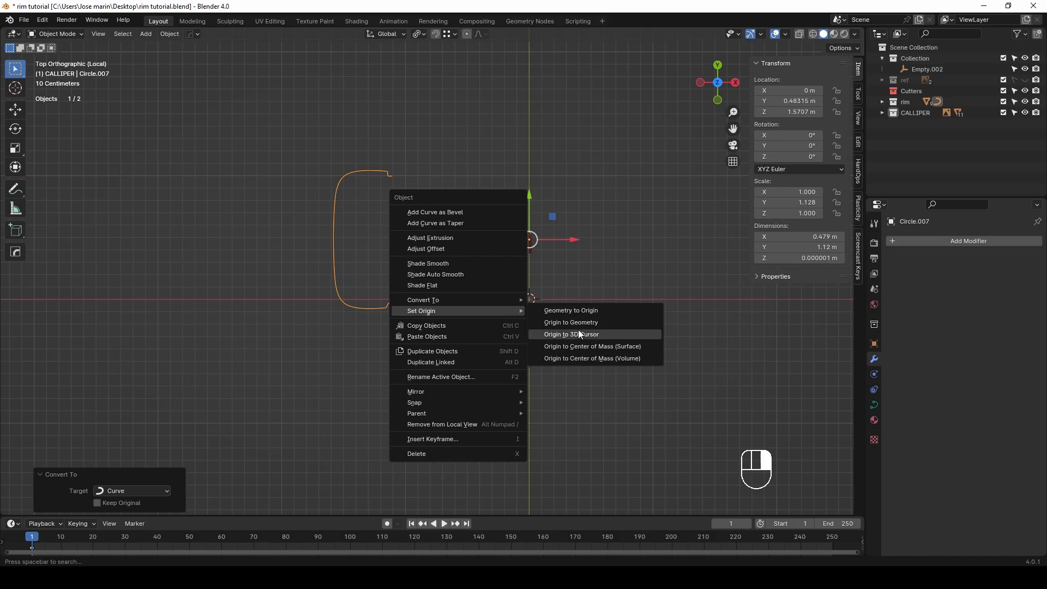
{"action": "left_click", "coordinate": [583, 323]}
{"action": "key", "text": "Tab"}
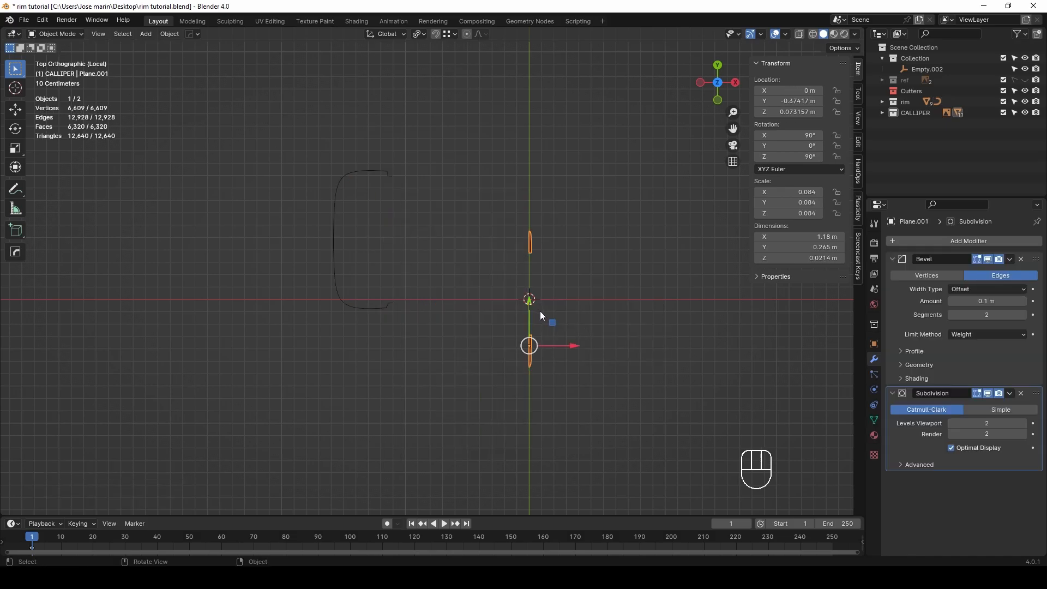
{"action": "key", "text": "Tab"}
Step: Try snapping the profile curve to the 3D cursor
{"action": "key", "text": "shift+s"}
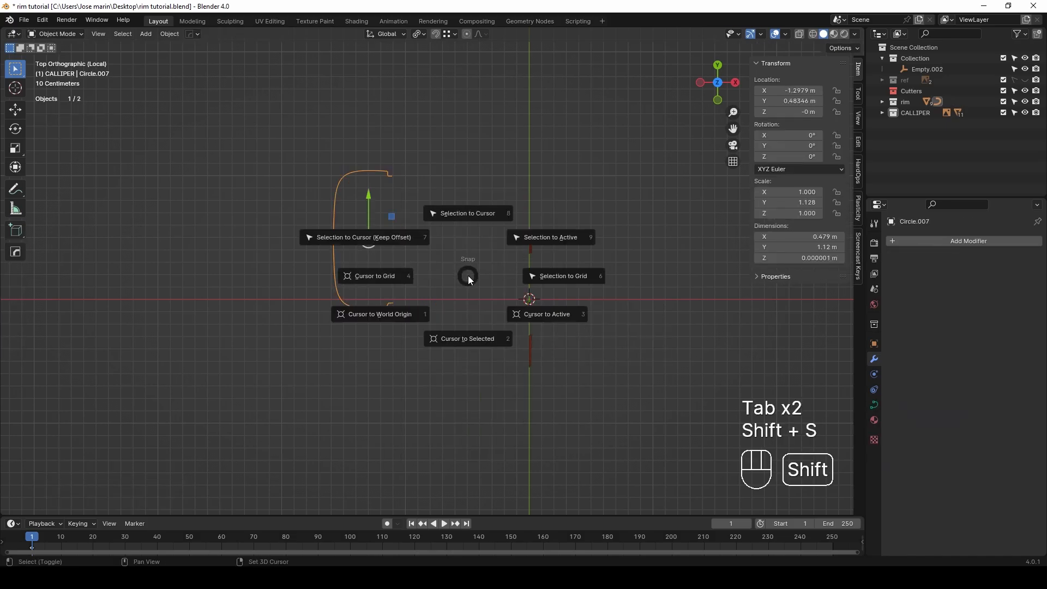
{"action": "left_click", "coordinate": [474, 240]}
{"action": "key", "text": "ctrl+z"}
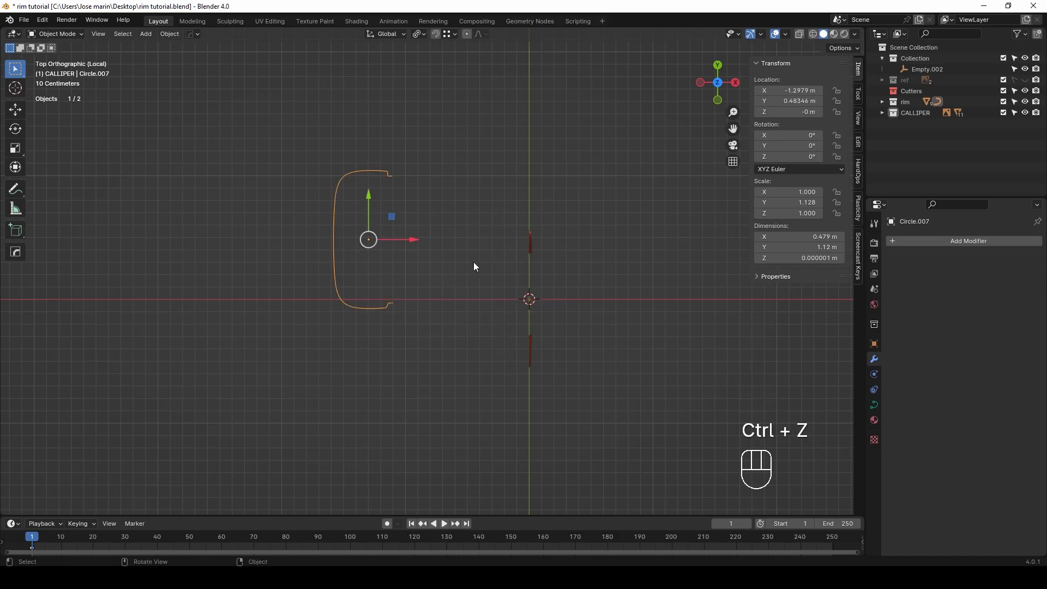
Step: Snap the 3D cursor to the profile curve and snap the tread strip to the cursor
{"action": "left_click", "coordinate": [531, 281]}
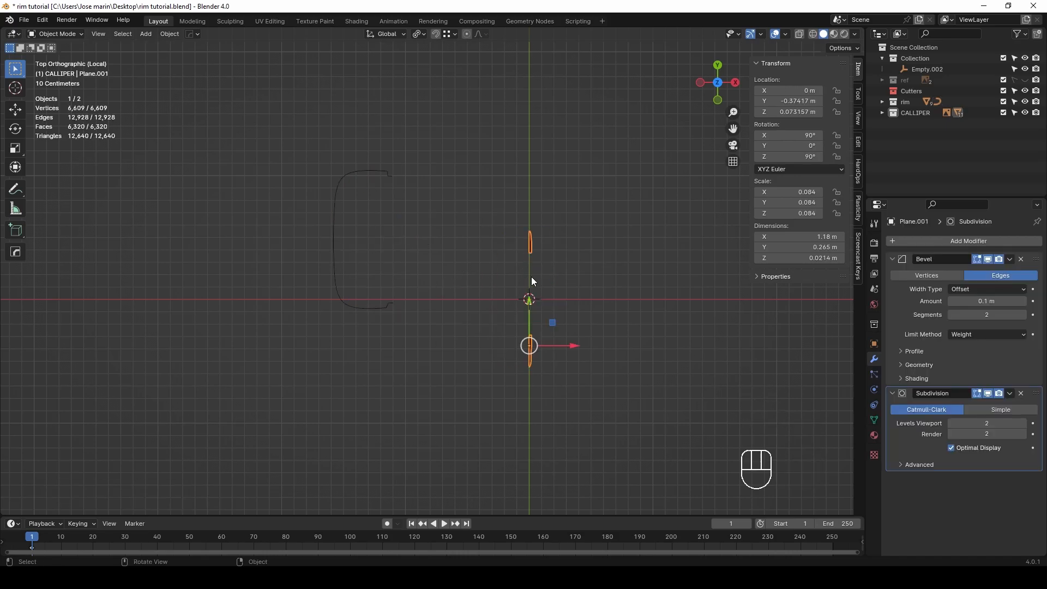
{"action": "left_click", "coordinate": [345, 240]}
{"action": "key", "text": "Tab"}
{"action": "key", "text": "Tab"}
{"action": "key", "text": "shift+s"}
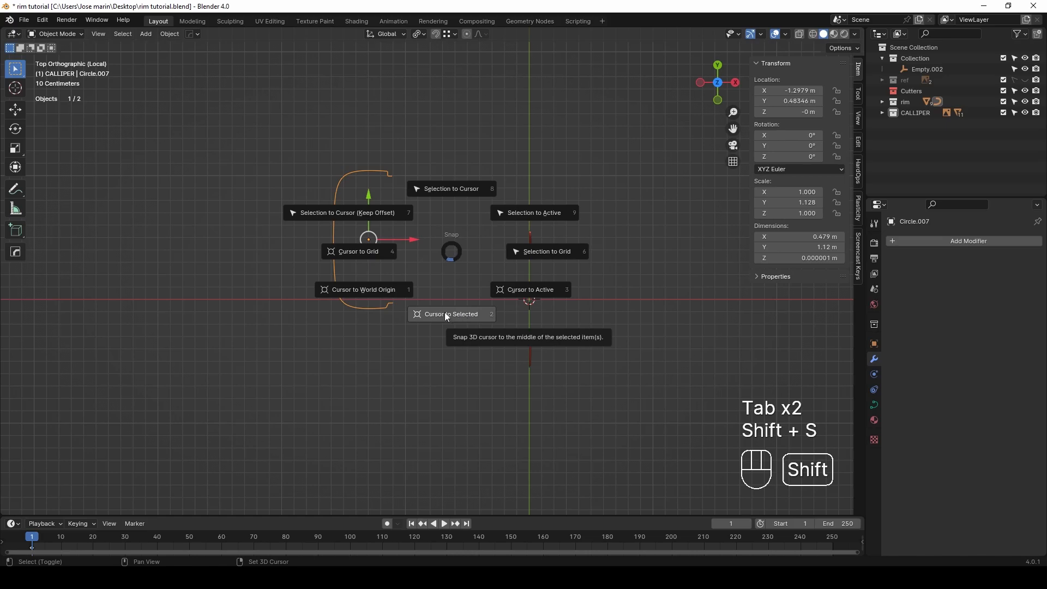
{"action": "left_click", "coordinate": [443, 314]}
{"action": "key", "text": "Tab"}
{"action": "key", "text": "Tab"}
{"action": "left_click", "coordinate": [529, 247]}
{"action": "key", "text": "shift+s"}
{"action": "left_click", "coordinate": [530, 206]}
Step: Set the tread strip's origin to its surface center of mass and snap the strip to the 3D cursor
{"action": "middle_click_drag", "start_coordinate": [530, 206], "coordinate": [480, 286]}
{"action": "right_click", "coordinate": [479, 287]}
{"action": "mouse_move", "coordinate": [482, 285]}
{"action": "left_click", "coordinate": [561, 326]}
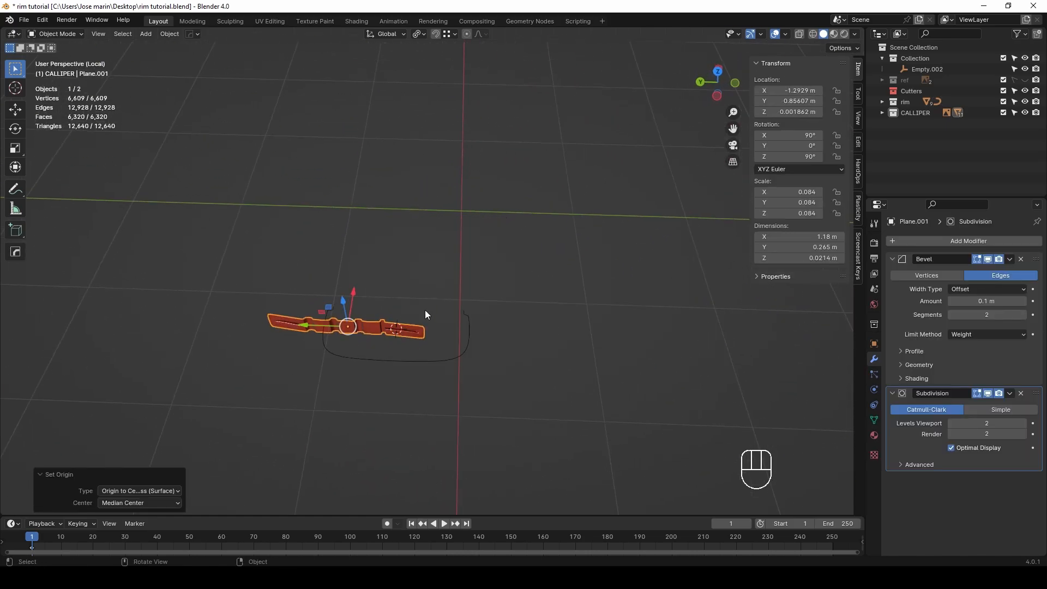
{"action": "key", "text": "shift+s"}
{"action": "left_click", "coordinate": [434, 328]}
Step: Move the tread strip about -0.30 m along X, to the outer side of the profile curve
{"action": "key", "text": "KP_7"}
{"action": "scroll", "coordinate": [491, 326], "scroll_direction": "up", "scroll_amount": 4}
{"action": "left_click_drag", "start_coordinate": [537, 324], "coordinate": [440, 338]}
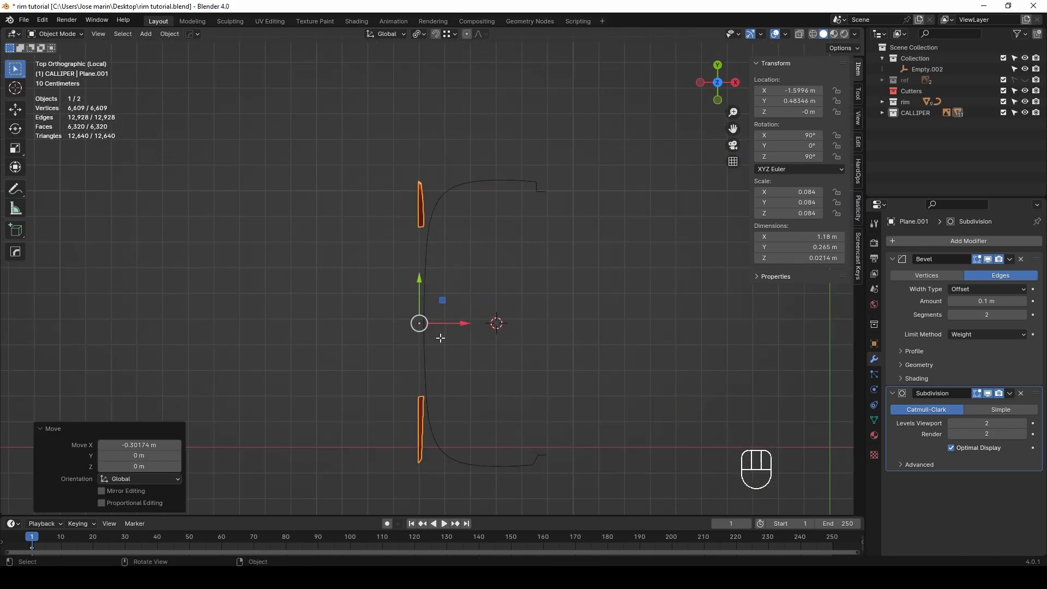
Step: Snap the 3D cursor to the tread strip and set the profile curve's origin to the 3D cursor
{"action": "key", "text": "Tab"}
{"action": "key", "text": "Tab"}
{"action": "key", "text": "shift+s"}
{"action": "left_click", "coordinate": [441, 390]}
{"action": "key", "text": "Tab"}
{"action": "key", "text": "Tab"}
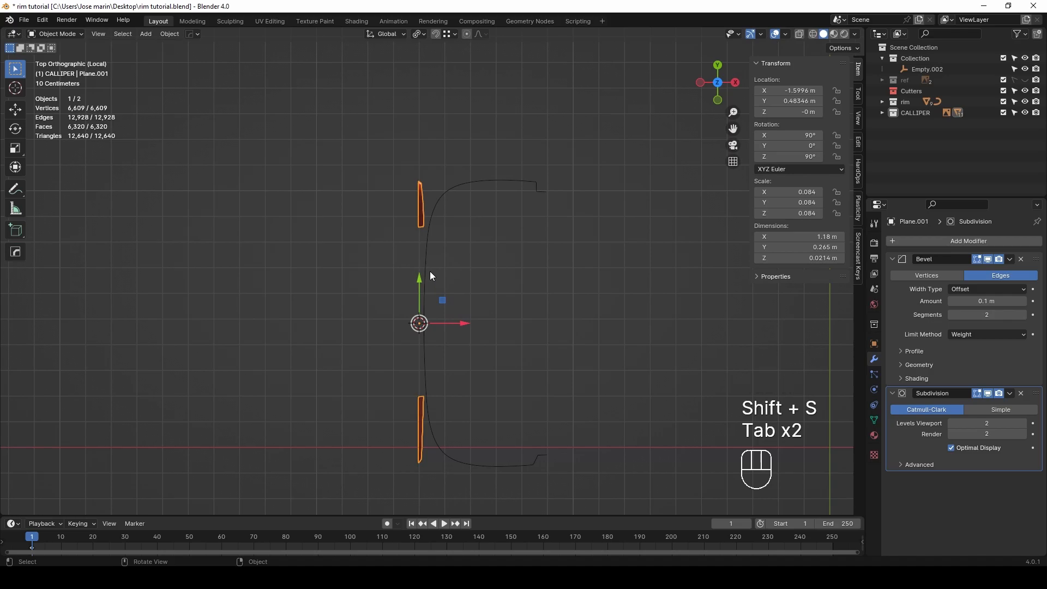
{"action": "left_click", "coordinate": [430, 271]}
{"action": "right_click", "coordinate": [475, 289]}
{"action": "left_click", "coordinate": [550, 315]}
Step: Add a Curve modifier to the tread strip with the profile curve Circle.007 as its curve object
{"action": "middle_click_drag", "start_coordinate": [505, 326], "coordinate": [445, 308]}
{"action": "left_click", "coordinate": [445, 308]}
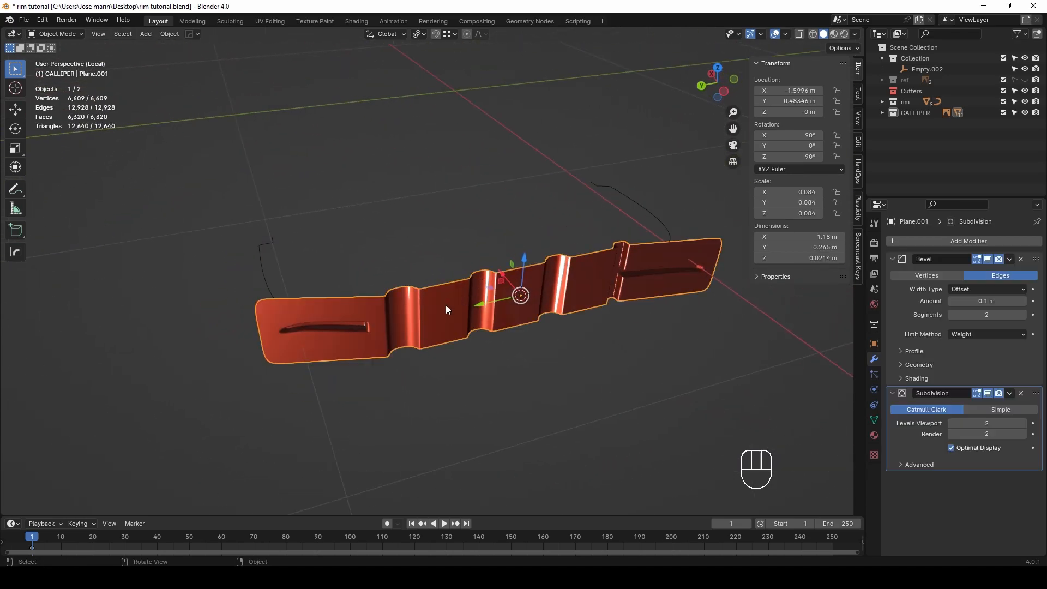
{"action": "left_click", "coordinate": [965, 240]}
{"action": "left_click", "coordinate": [817, 268]}
{"action": "middle_click_drag", "start_coordinate": [709, 289], "coordinate": [793, 295]}
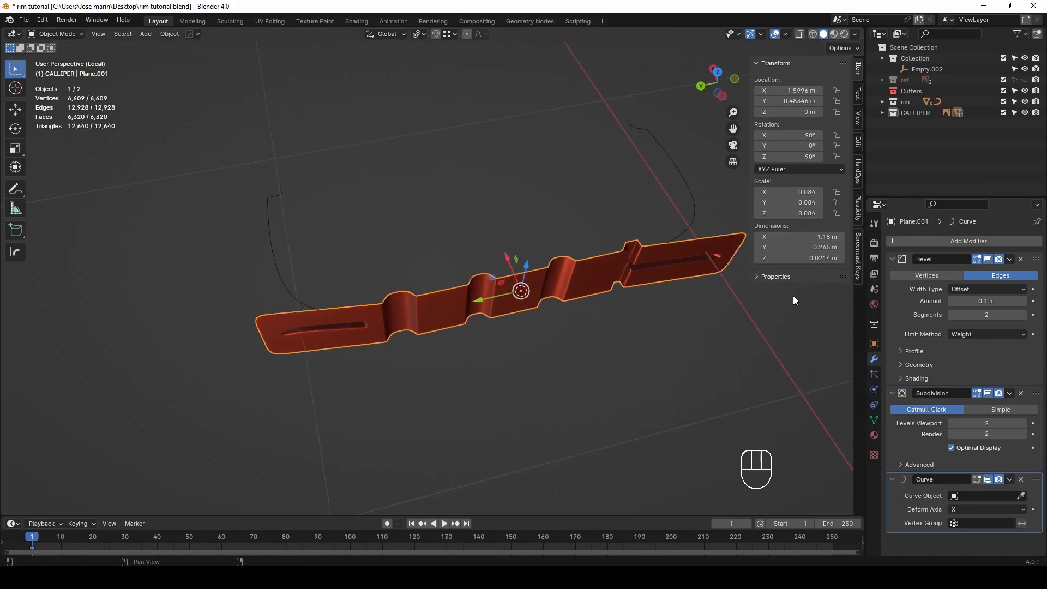
{"action": "left_click", "coordinate": [696, 194]}
{"action": "middle_click_drag", "start_coordinate": [695, 194], "coordinate": [509, 302]}
Step: Set the Curve modifier's deform axis to -Y
{"action": "left_click", "coordinate": [961, 522]}
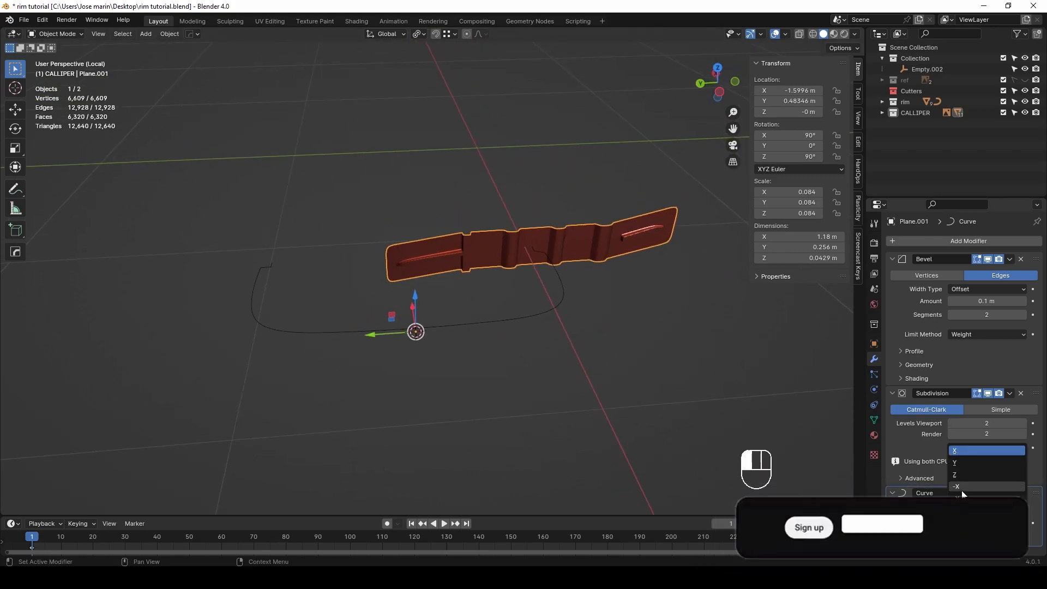
{"action": "left_click", "coordinate": [959, 486]}
{"action": "left_click", "coordinate": [959, 509]}
{"action": "left_click", "coordinate": [958, 484]}
Step: Move the tread strip about -1.01 m along Y to center it on the profile curve, and scale it from the top view
{"action": "key", "text": "g"}
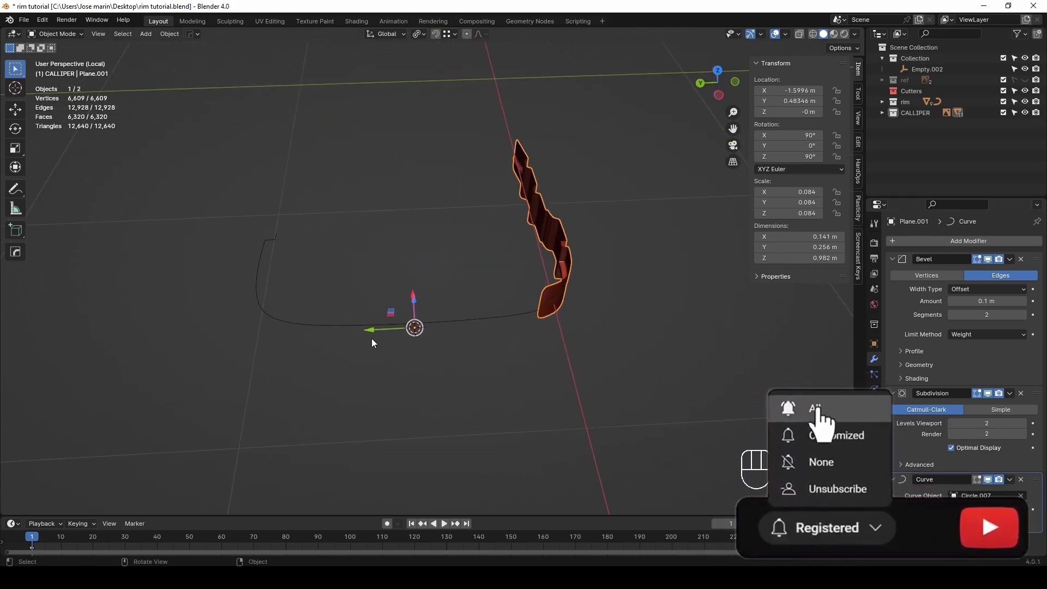
{"action": "key", "text": "y"}
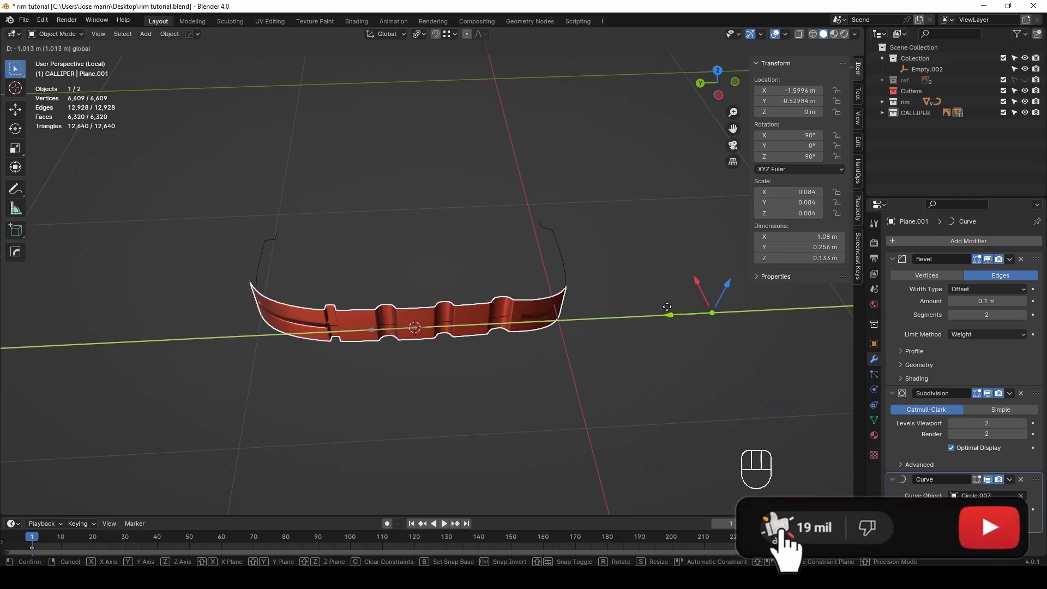
{"action": "left_click", "coordinate": [666, 306]}
{"action": "key", "text": "KP_7"}
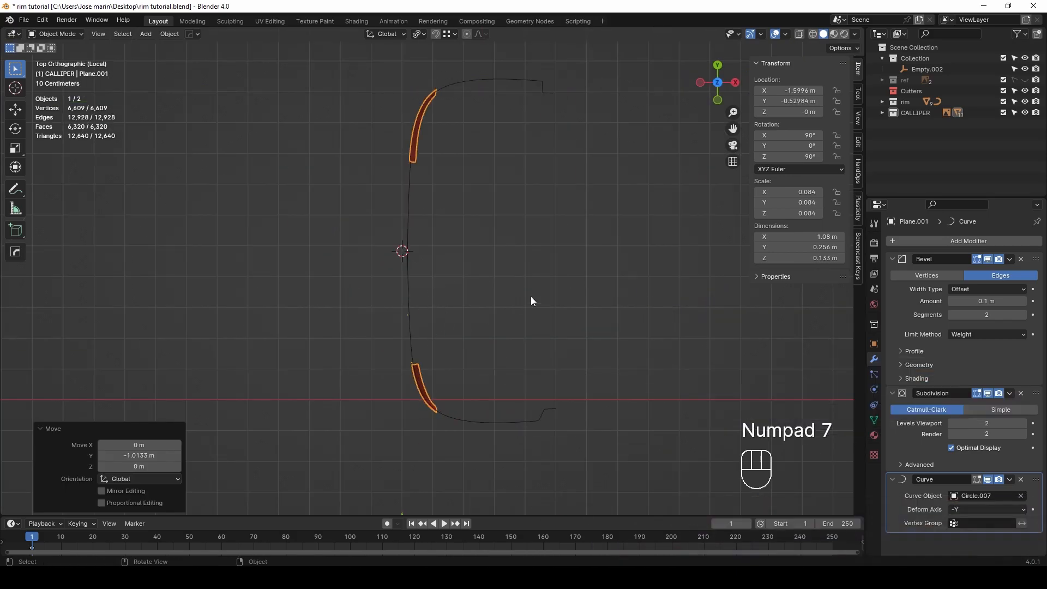
{"action": "key", "text": "s"}
{"action": "left_click", "coordinate": [585, 263]}
{"action": "middle_click_drag", "start_coordinate": [584, 263], "coordinate": [540, 257]}
Step: Extrude both end edges of the tread strip and scale them about 1.5 times along Y around the bounding box center
{"action": "key", "text": "Tab"}
{"action": "left_click", "coordinate": [530, 299], "text": "alt"}
{"action": "middle_click_drag", "start_coordinate": [572, 383], "coordinate": [516, 313]}
{"action": "scroll", "coordinate": [616, 314], "scroll_direction": "down", "scroll_amount": 4}
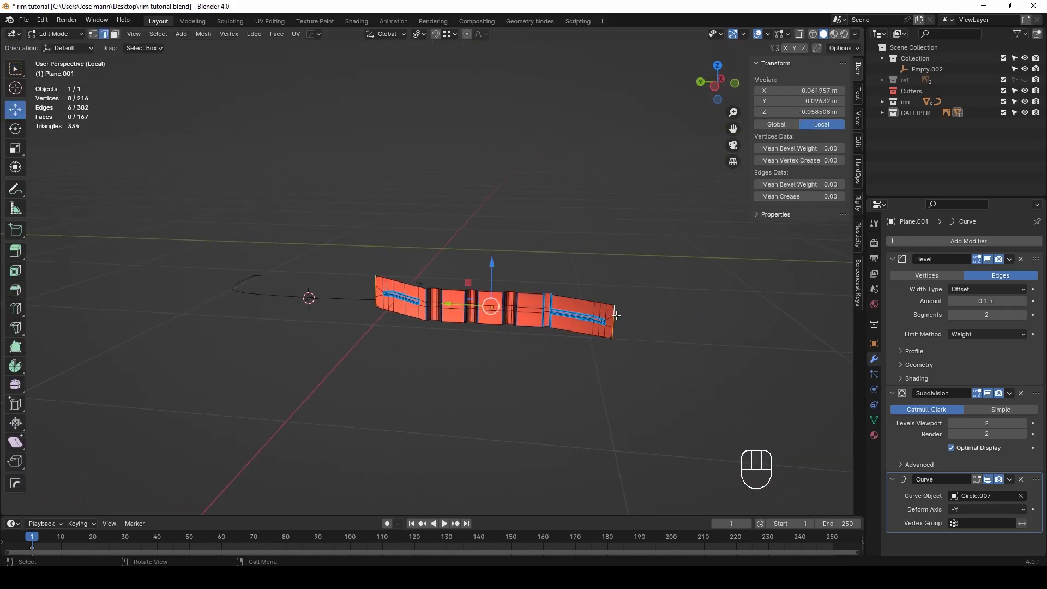
{"action": "key", "text": "e"}
{"action": "left_click", "coordinate": [631, 284]}
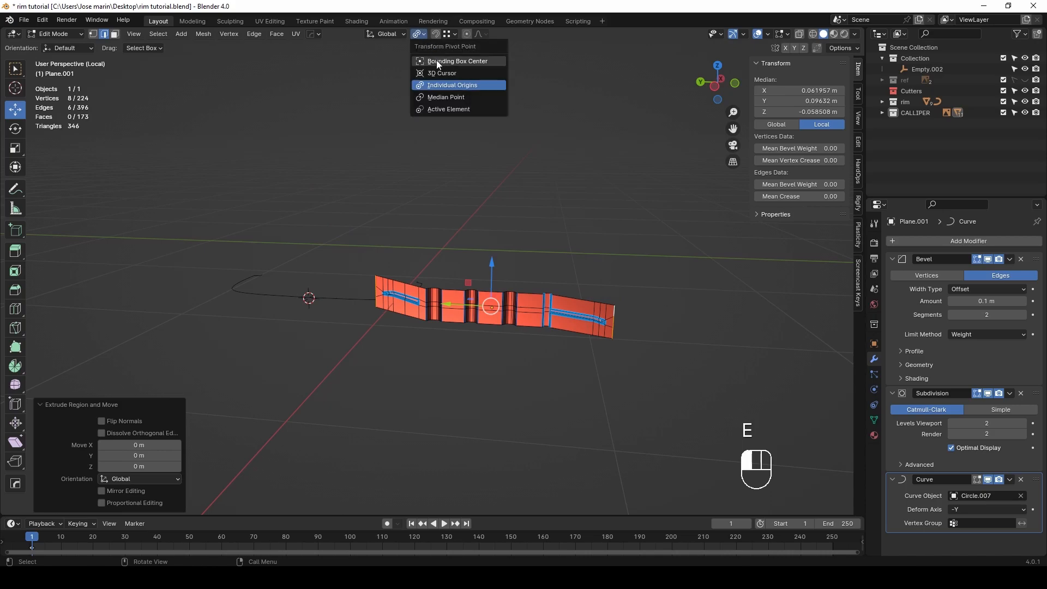
{"action": "left_click", "coordinate": [436, 61]}
{"action": "key", "text": "s"}
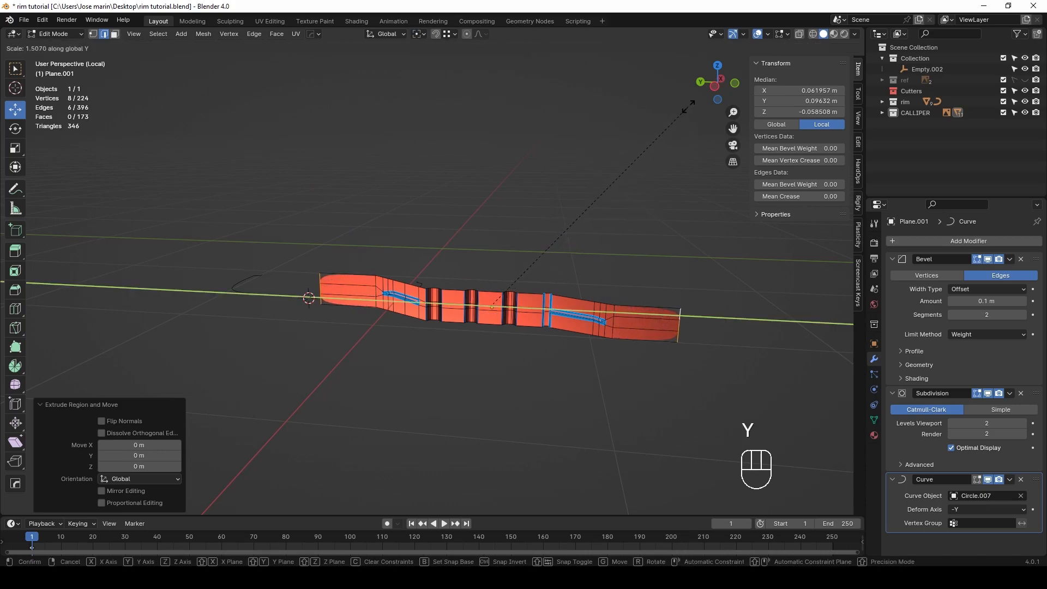
{"action": "left_click", "coordinate": [669, 233]}
Step: Add three evenly spaced loop cuts across each of the two extruded end sections and check the bend in Object Mode
{"action": "scroll", "coordinate": [659, 342], "scroll_direction": "up", "scroll_amount": 1}
{"action": "left_click", "coordinate": [658, 342]}
{"action": "right_click", "coordinate": [659, 343]}
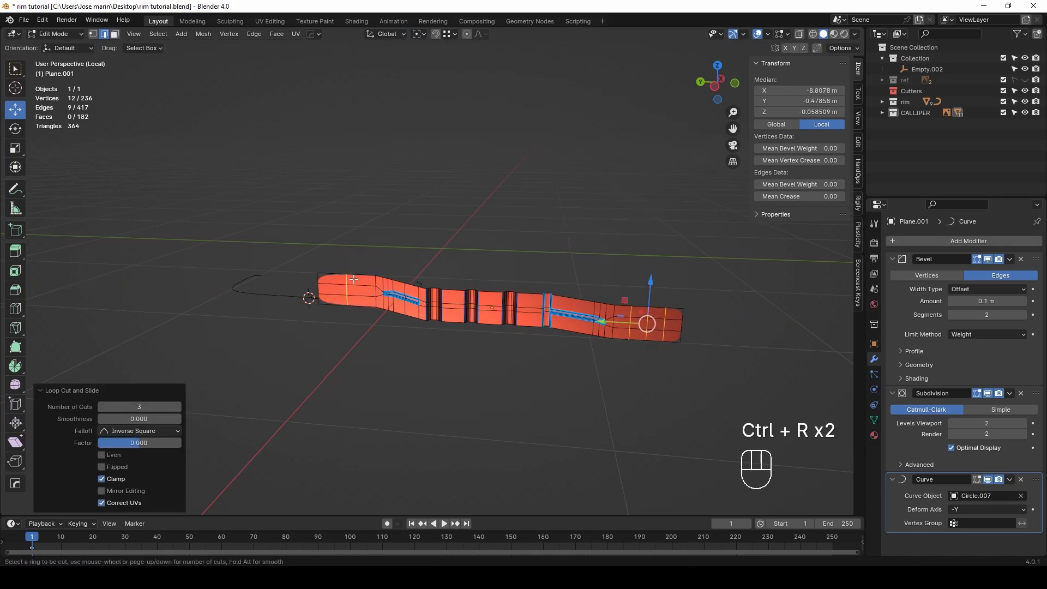
{"action": "key", "text": "Tab"}
{"action": "middle_click_drag", "start_coordinate": [515, 325], "coordinate": [375, 327]}
{"action": "key", "text": "Tab"}
Step: Extrude both end edges of the tread strip again, scale them outward along Y, and add one centered loop cut across each new section
{"action": "middle_click_drag", "start_coordinate": [379, 199], "coordinate": [214, 308]}
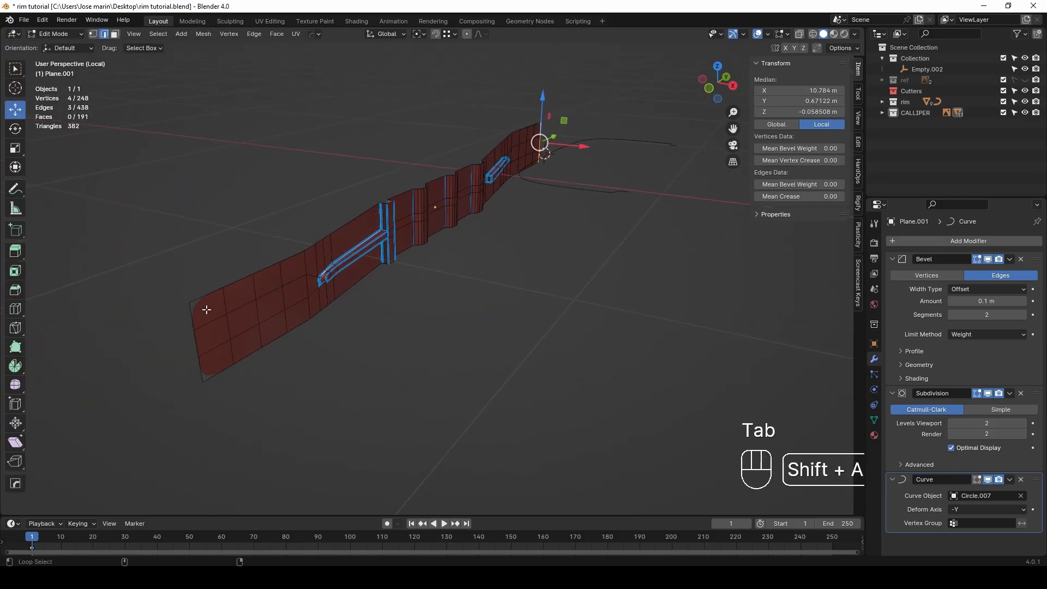
{"action": "key", "text": "e"}
{"action": "key", "text": "s"}
{"action": "key", "text": "y"}
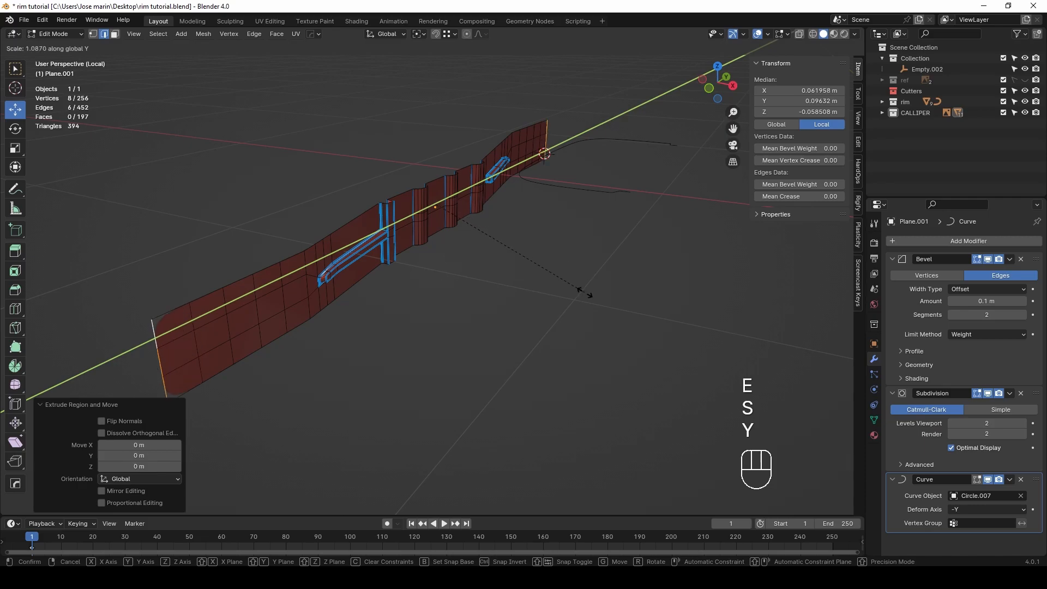
{"action": "left_click", "coordinate": [587, 304]}
{"action": "key", "text": "ctrl+r"}
{"action": "double_click", "coordinate": [169, 333]}
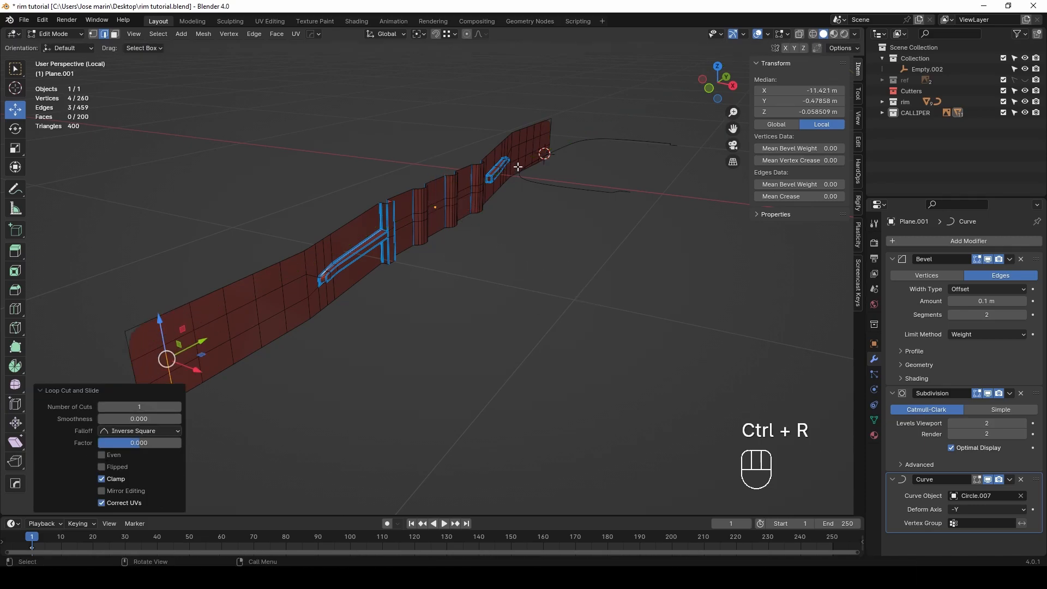
{"action": "left_click", "coordinate": [546, 142]}
{"action": "key", "text": "Tab"}
Step: Examine the bent tread profile and its extended sidewalls from front, right and angled views, with and without X-ray
{"action": "middle_click_drag", "start_coordinate": [603, 207], "coordinate": [524, 240]}
{"action": "middle_click_drag", "start_coordinate": [524, 240], "coordinate": [272, 218], "text": "shift"}
{"action": "scroll", "coordinate": [437, 306], "scroll_direction": "up", "scroll_amount": 5}
{"action": "middle_click_drag", "start_coordinate": [273, 218], "coordinate": [209, 236], "text": "shift"}
{"action": "key", "text": "Tab"}
{"action": "key", "text": "Tab"}
{"action": "scroll", "coordinate": [436, 330], "scroll_direction": "down", "scroll_amount": 2}
{"action": "middle_click_drag", "start_coordinate": [415, 326], "coordinate": [513, 310]}
{"action": "middle_click_drag", "start_coordinate": [306, 297], "coordinate": [371, 295], "text": "shift"}
{"action": "middle_click_drag", "start_coordinate": [371, 294], "coordinate": [503, 279], "text": "shift"}
{"action": "scroll", "coordinate": [431, 294], "scroll_direction": "up", "scroll_amount": 5}
{"action": "key", "text": "KP_1"}
{"action": "key", "text": "KP_3"}
{"action": "scroll", "coordinate": [502, 279], "scroll_direction": "down", "scroll_amount": 2}
{"action": "key", "text": "alt+z"}
{"action": "key", "text": "alt+z"}
{"action": "middle_click_drag", "start_coordinate": [384, 289], "coordinate": [633, 311]}
{"action": "middle_click_drag", "start_coordinate": [482, 270], "coordinate": [508, 315], "text": "shift"}
{"action": "scroll", "coordinate": [491, 321], "scroll_direction": "up", "scroll_amount": 3}
{"action": "middle_click_drag", "start_coordinate": [436, 331], "coordinate": [484, 378], "text": "shift"}
{"action": "scroll", "coordinate": [467, 331], "scroll_direction": "down", "scroll_amount": 2}
{"action": "middle_click_drag", "start_coordinate": [379, 358], "coordinate": [420, 371]}
{"action": "middle_click_drag", "start_coordinate": [419, 371], "coordinate": [783, 349], "text": "shift"}
{"action": "scroll", "coordinate": [475, 349], "scroll_direction": "up", "scroll_amount": 2}
{"action": "scroll", "coordinate": [476, 372], "scroll_direction": "down", "scroll_amount": 2}
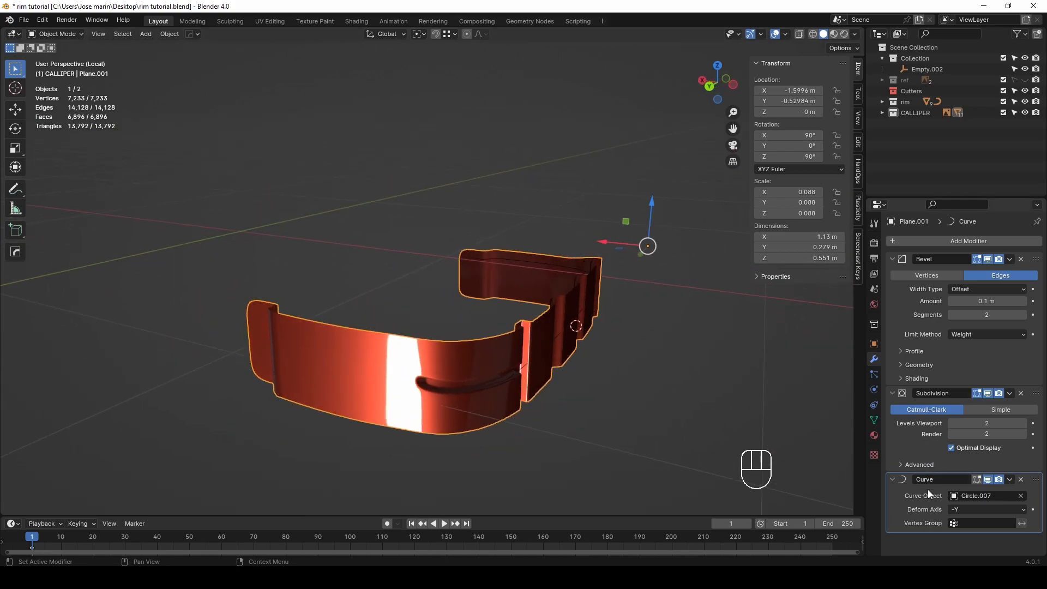
{"action": "key", "text": "ctrl+a"}
{"action": "key", "text": "ctrl+z"}
{"action": "middle_click_drag", "start_coordinate": [623, 430], "coordinate": [753, 349]}
Step: Add an Array modifier at the end of the tread segment's modifier stack
{"action": "left_click", "coordinate": [900, 259]}
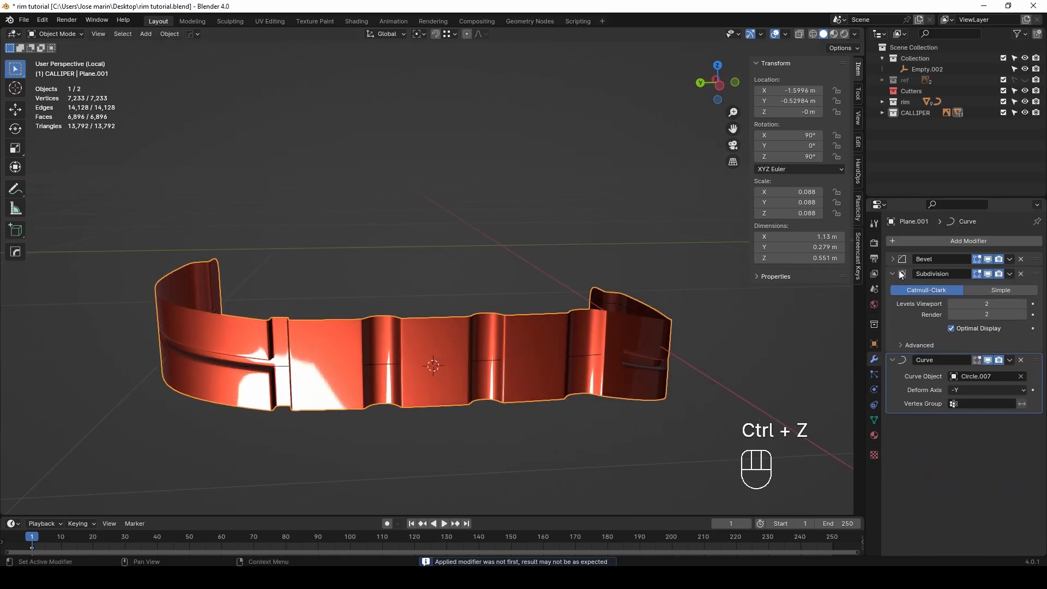
{"action": "left_click", "coordinate": [898, 274]}
{"action": "left_click", "coordinate": [948, 248]}
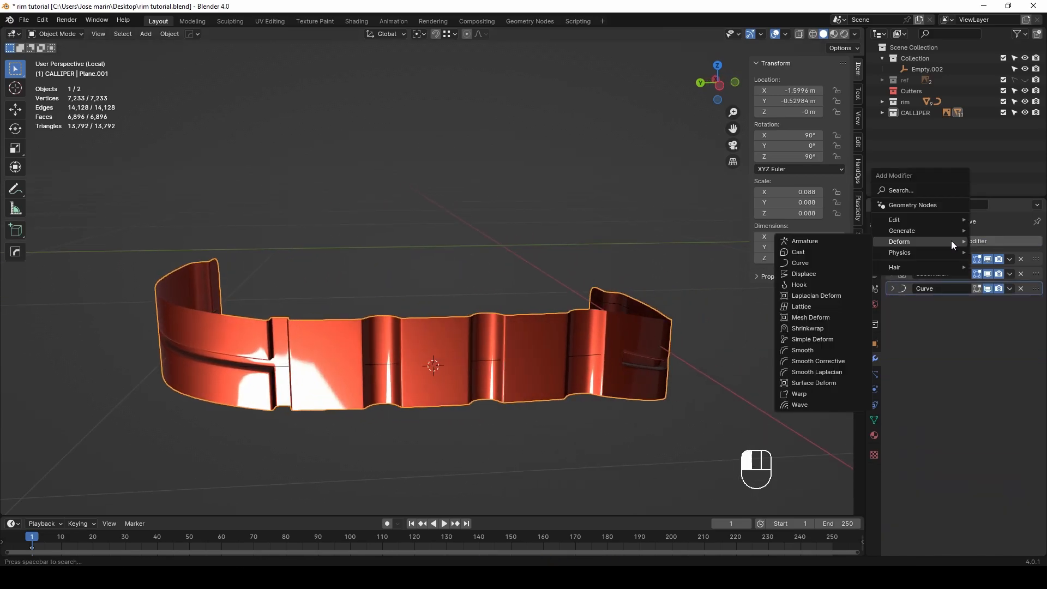
{"action": "mouse_move", "coordinate": [918, 230]}
{"action": "left_click", "coordinate": [814, 231]}
{"action": "scroll", "coordinate": [547, 309], "scroll_direction": "down", "scroll_amount": 5}
{"action": "middle_click_drag", "start_coordinate": [544, 309], "coordinate": [574, 307], "text": "shift"}
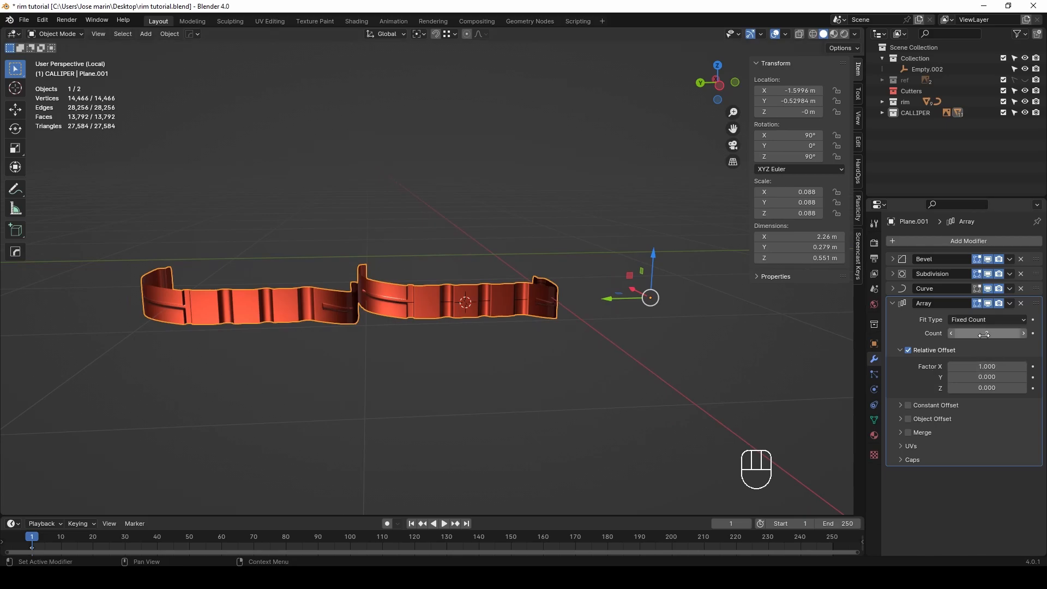
Step: Set the array's relative offset to 0 in X and 0.630 in Y so the copies stack edge to edge
{"action": "type", "text": "0"}
{"action": "key", "text": "Return"}
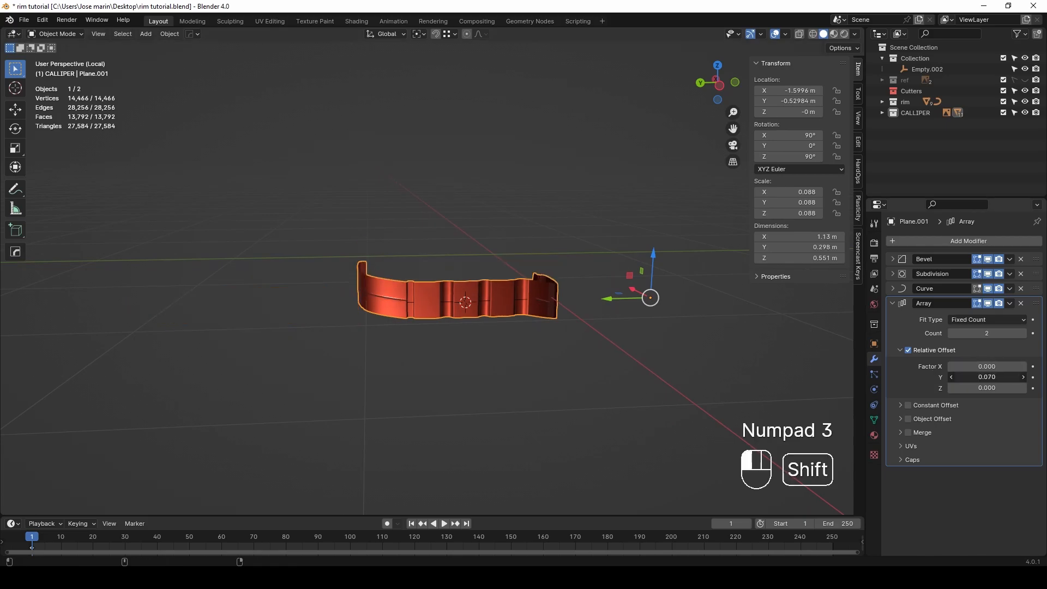
{"action": "key", "text": "alt+z"}
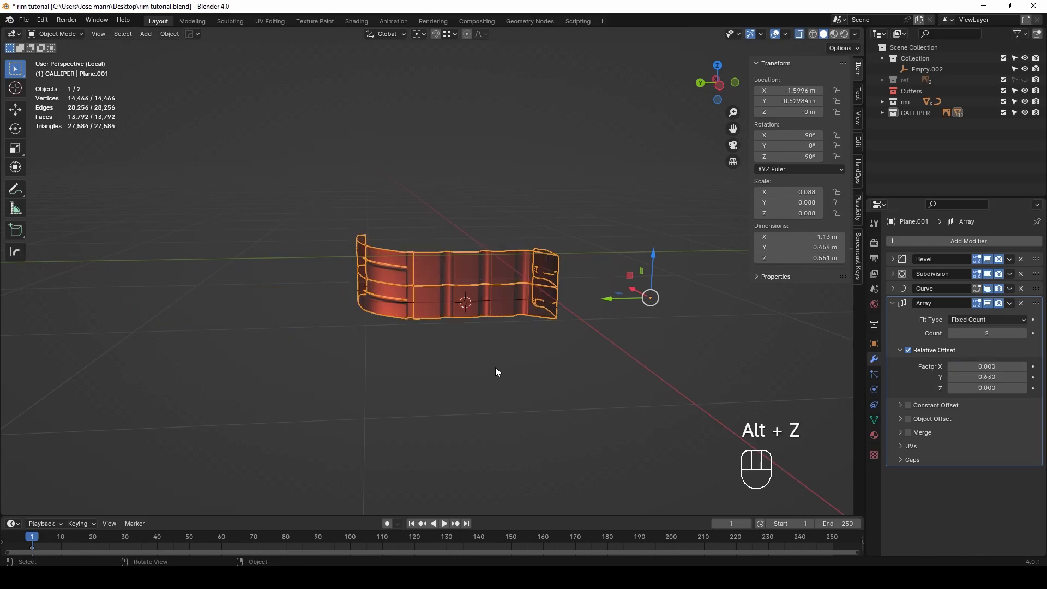
{"action": "scroll", "coordinate": [495, 370], "scroll_direction": "up", "scroll_amount": 10}
{"action": "middle_click_drag", "start_coordinate": [375, 311], "coordinate": [654, 313], "text": "shift"}
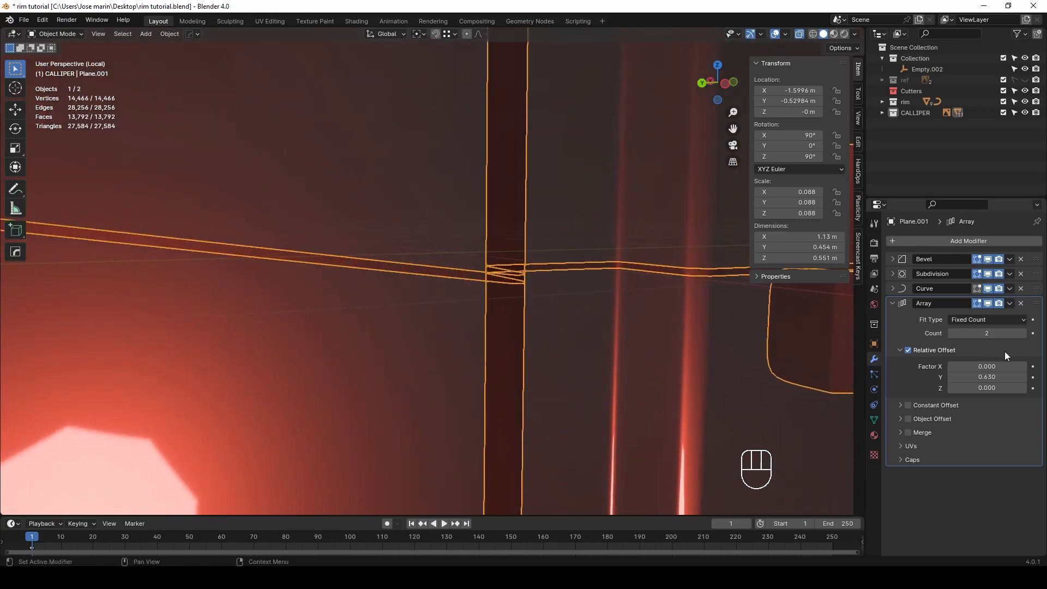
Step: Try to fine-tune the array's relative Y offset at the seam between the two copies
{"action": "left_click_drag", "start_coordinate": [986, 377], "coordinate": [989, 376], "text": "shift"}
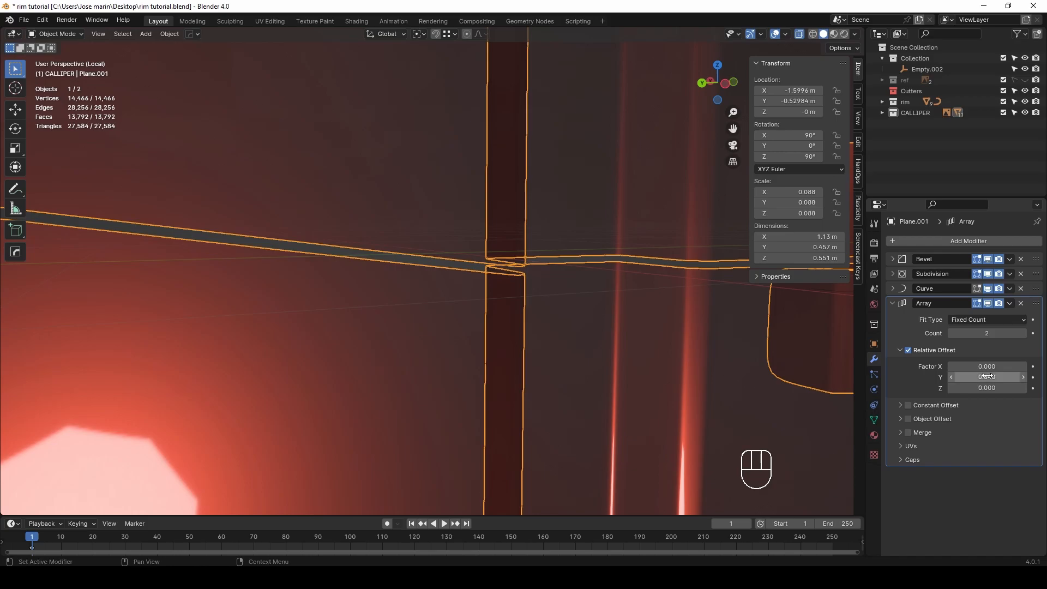
{"action": "key", "text": "BackSpace"}
{"action": "type", "text": "3"}
{"action": "key", "text": "Return"}
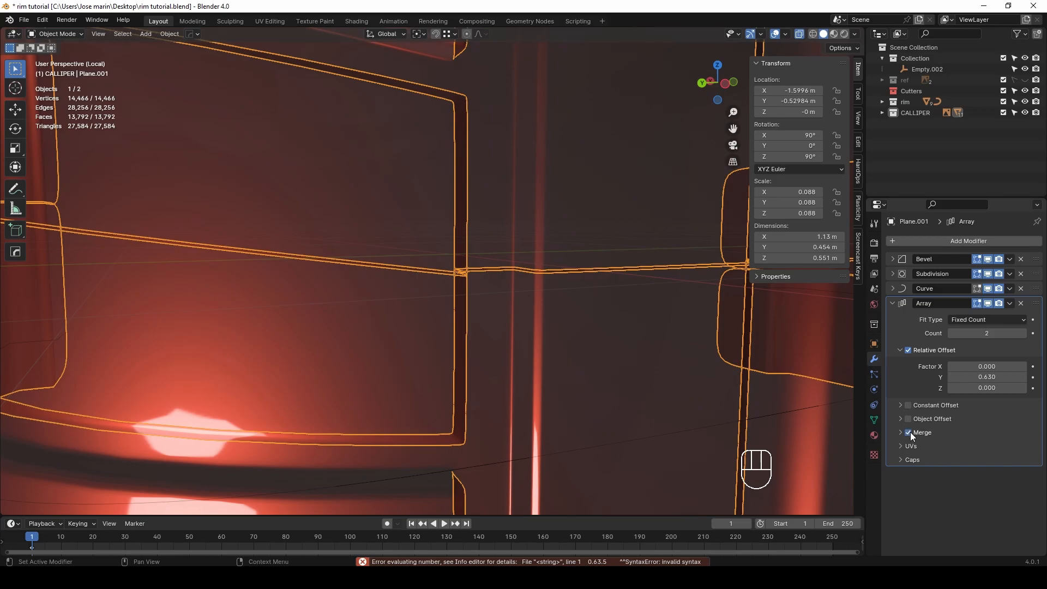
Step: Enable Merge on the Array modifier with a distance of 0.019 m and check the joined copies
{"action": "left_click", "coordinate": [909, 432], "text": "shift"}
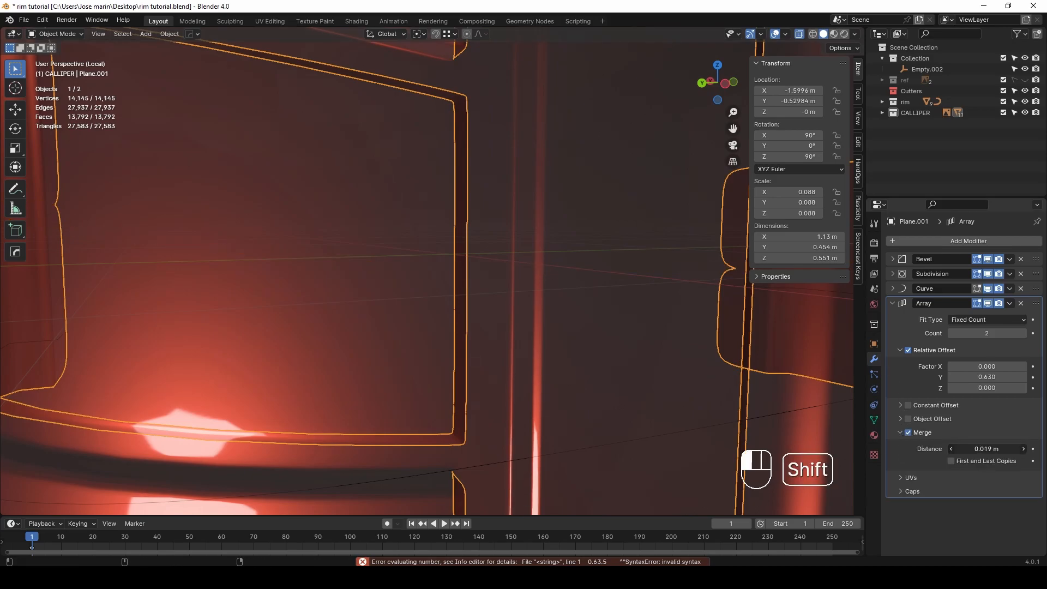
{"action": "scroll", "coordinate": [482, 291], "scroll_direction": "down", "scroll_amount": 9}
{"action": "key", "text": "alt+z"}
{"action": "middle_click_drag", "start_coordinate": [481, 291], "coordinate": [534, 289]}
{"action": "left_click", "coordinate": [592, 168]}
{"action": "middle_click_drag", "start_coordinate": [583, 261], "coordinate": [547, 352]}
{"action": "left_click", "coordinate": [508, 275]}
Step: Try reordering the tread's modifier stack to Bevel, Curve, Array and Subdivision
{"action": "left_click", "coordinate": [906, 299]}
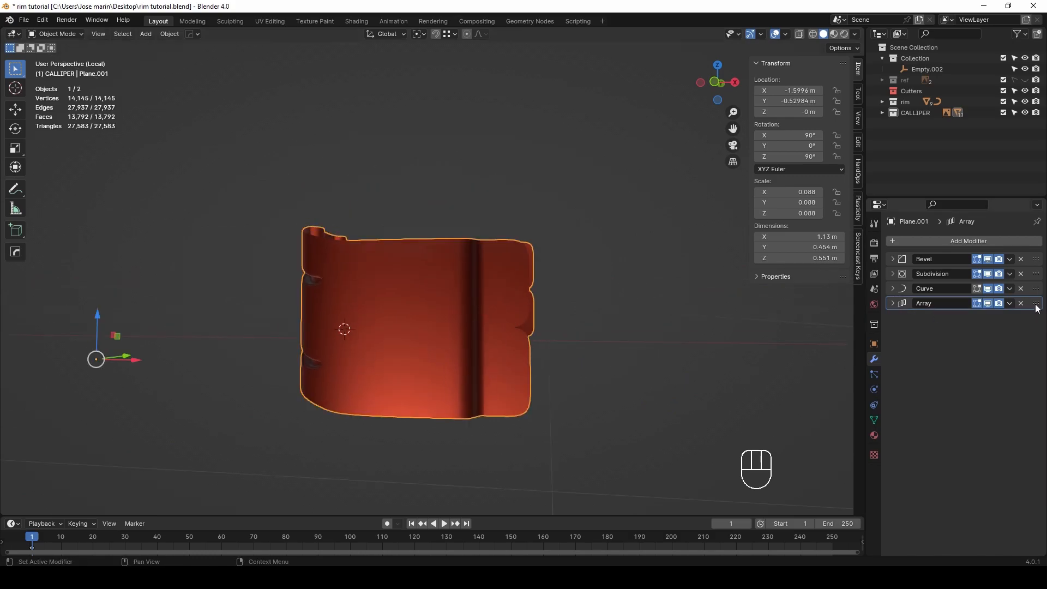
{"action": "left_click_drag", "start_coordinate": [1035, 284], "coordinate": [1035, 289]}
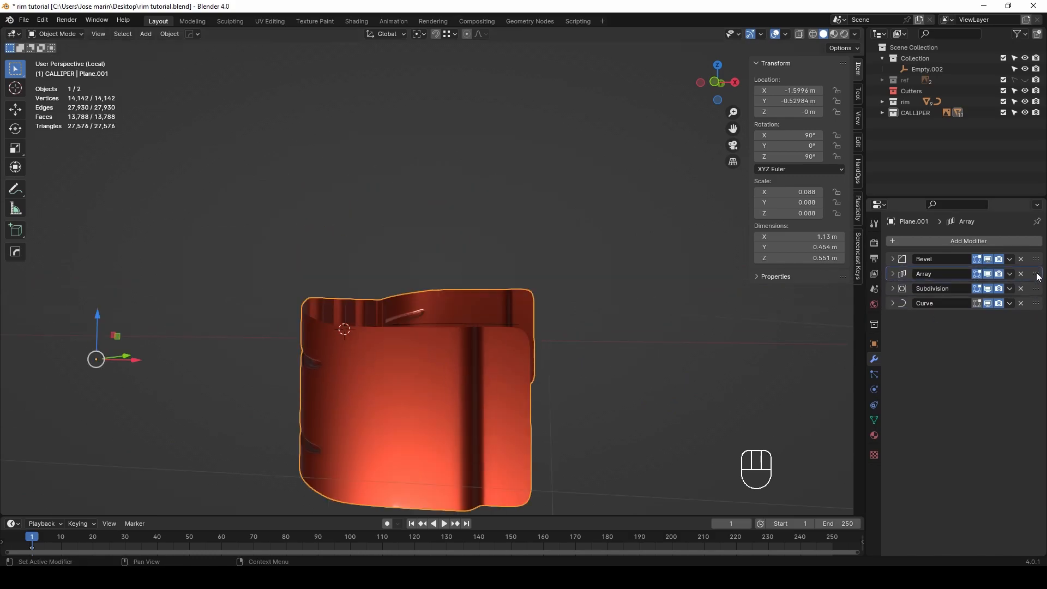
{"action": "middle_click_drag", "start_coordinate": [545, 371], "coordinate": [538, 312]}
{"action": "key", "text": "alt+z"}
{"action": "key", "text": "alt+z"}
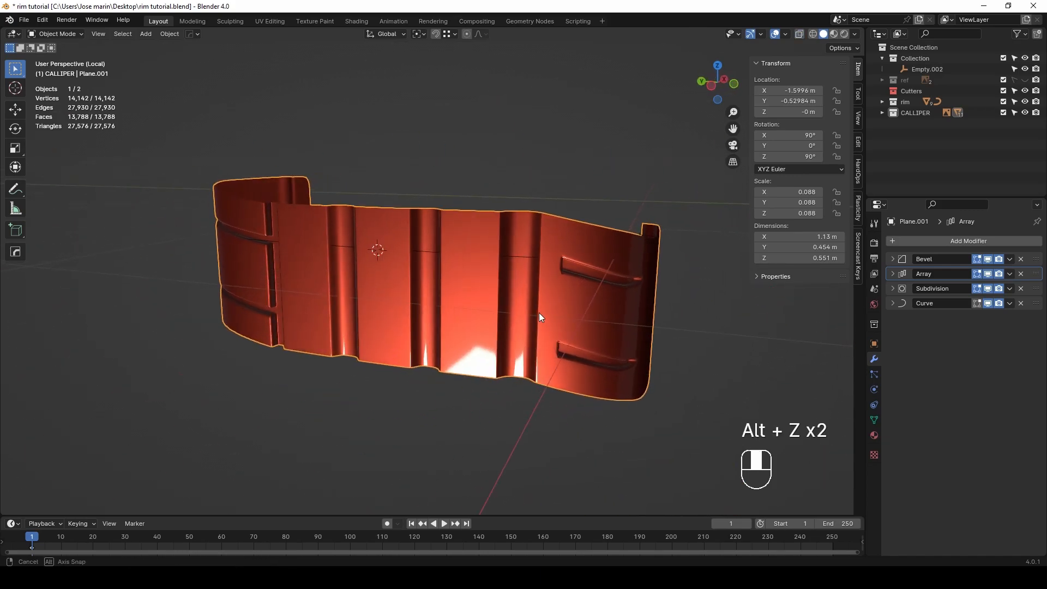
{"action": "left_click_drag", "start_coordinate": [1031, 287], "coordinate": [1031, 287]}
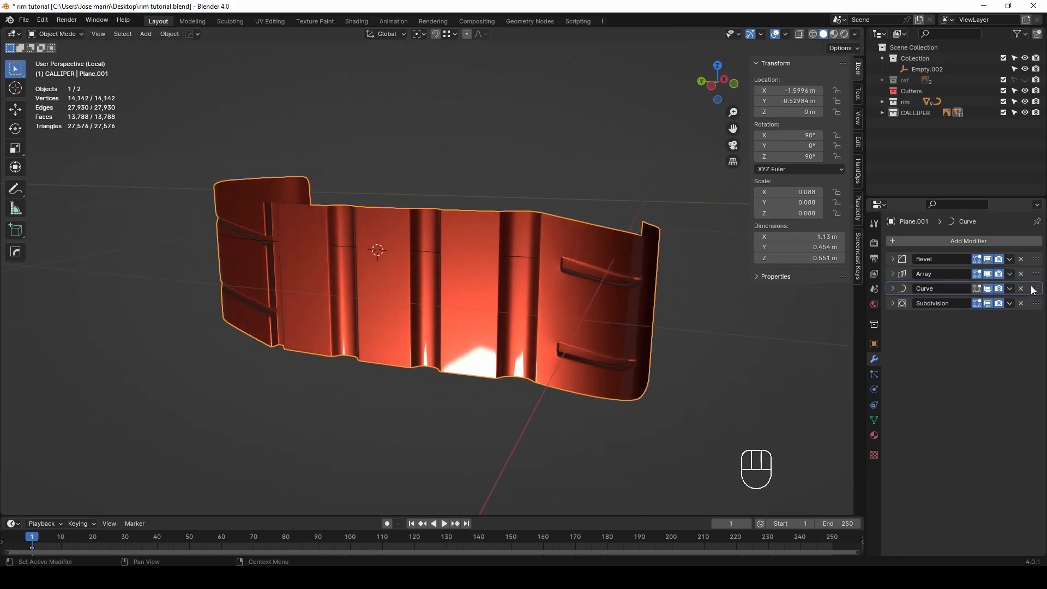
{"action": "middle_click_drag", "start_coordinate": [540, 294], "coordinate": [678, 307]}
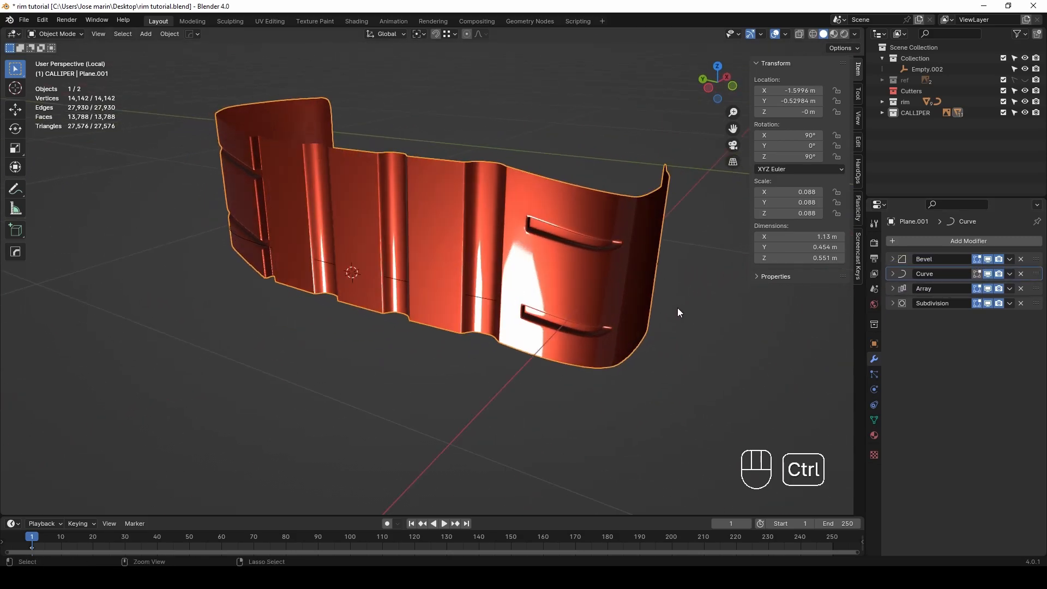
Step: Undo the modifier reordering and check the tread in X-ray
{"action": "key", "text": "ctrl+z"}
{"action": "key", "text": "ctrl+z"}
{"action": "key", "text": "ctrl+z"}
{"action": "key", "text": "ctrl+z"}
{"action": "key", "text": "ctrl+z"}
{"action": "middle_click_drag", "start_coordinate": [620, 347], "coordinate": [627, 328]}
{"action": "key", "text": "alt+z"}
{"action": "key", "text": "alt+z"}
Step: Move the Subdivision modifier below the Array modifier and set the array count to 60
{"action": "left_click_drag", "start_coordinate": [1037, 297], "coordinate": [1037, 491]}
{"action": "middle_click_drag", "start_coordinate": [660, 381], "coordinate": [539, 330]}
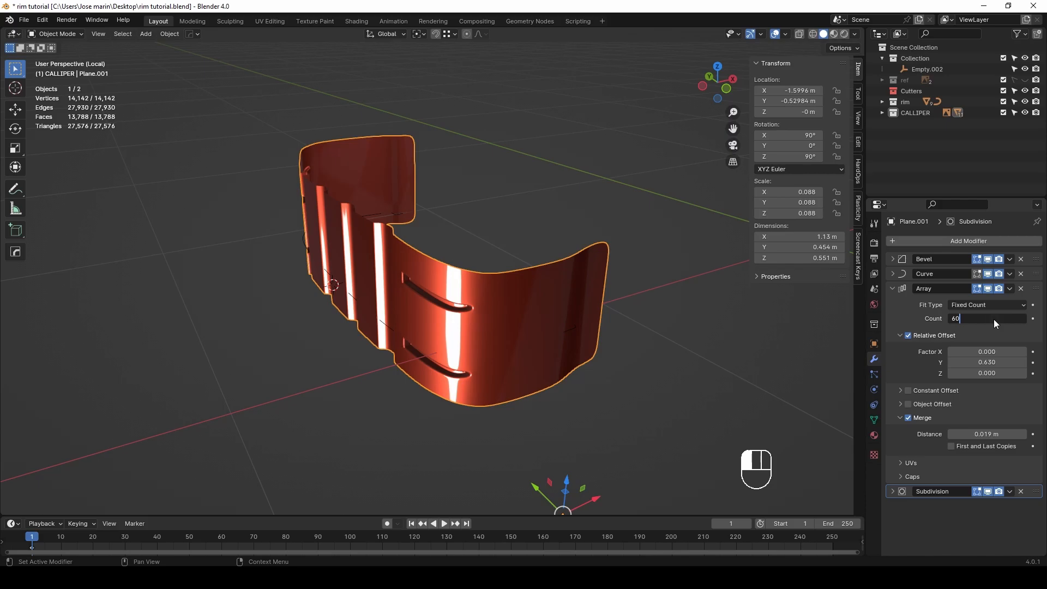
{"action": "key", "text": "KP_Decimal"}
{"action": "key", "text": "KP_Enter"}
{"action": "scroll", "coordinate": [500, 277], "scroll_direction": "down", "scroll_amount": 9}
{"action": "middle_click_drag", "start_coordinate": [464, 272], "coordinate": [608, 306], "text": "shift"}
{"action": "scroll", "coordinate": [542, 334], "scroll_direction": "up", "scroll_amount": 9}
{"action": "middle_click_drag", "start_coordinate": [543, 336], "coordinate": [561, 245], "text": "shift"}
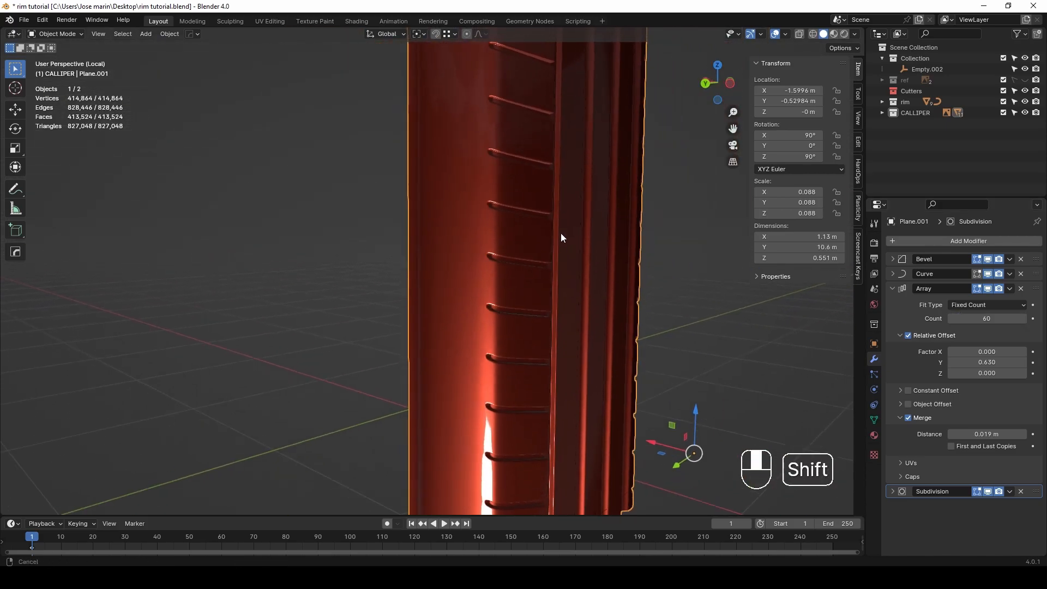
Step: Move the Subdivision modifier between Bevel and Curve, leaving Array last, and inspect the repeated segments
{"action": "left_click", "coordinate": [893, 289]}
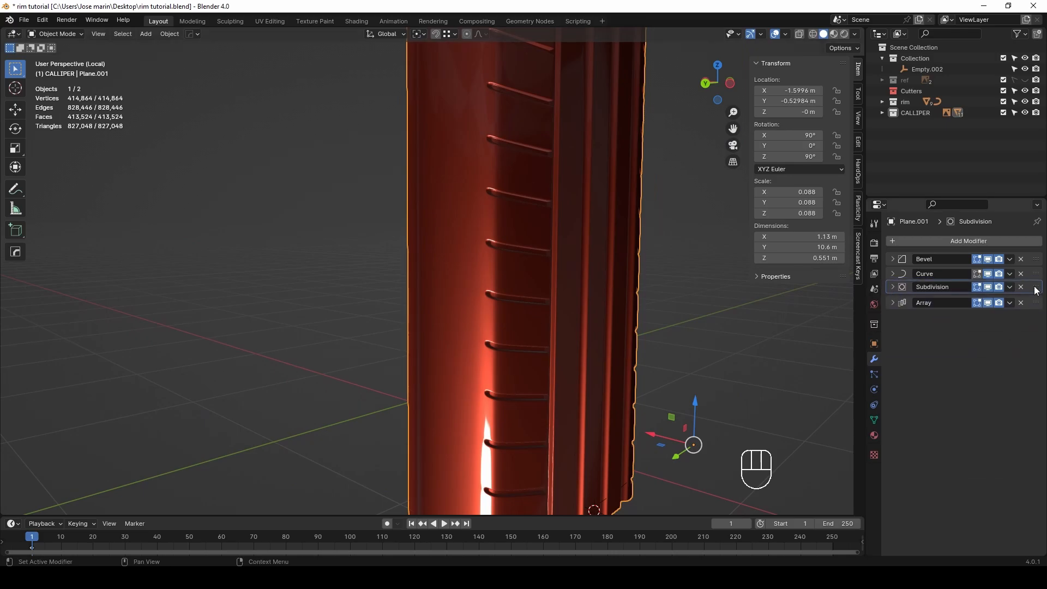
{"action": "left_click_drag", "start_coordinate": [1039, 276], "coordinate": [1038, 273]}
{"action": "middle_click_drag", "start_coordinate": [610, 344], "coordinate": [521, 333]}
{"action": "middle_click_drag", "start_coordinate": [520, 332], "coordinate": [540, 284], "text": "shift"}
{"action": "scroll", "coordinate": [541, 283], "scroll_direction": "down", "scroll_amount": 3}
{"action": "middle_click_drag", "start_coordinate": [545, 281], "coordinate": [485, 207]}
{"action": "scroll", "coordinate": [490, 305], "scroll_direction": "up", "scroll_amount": 4}
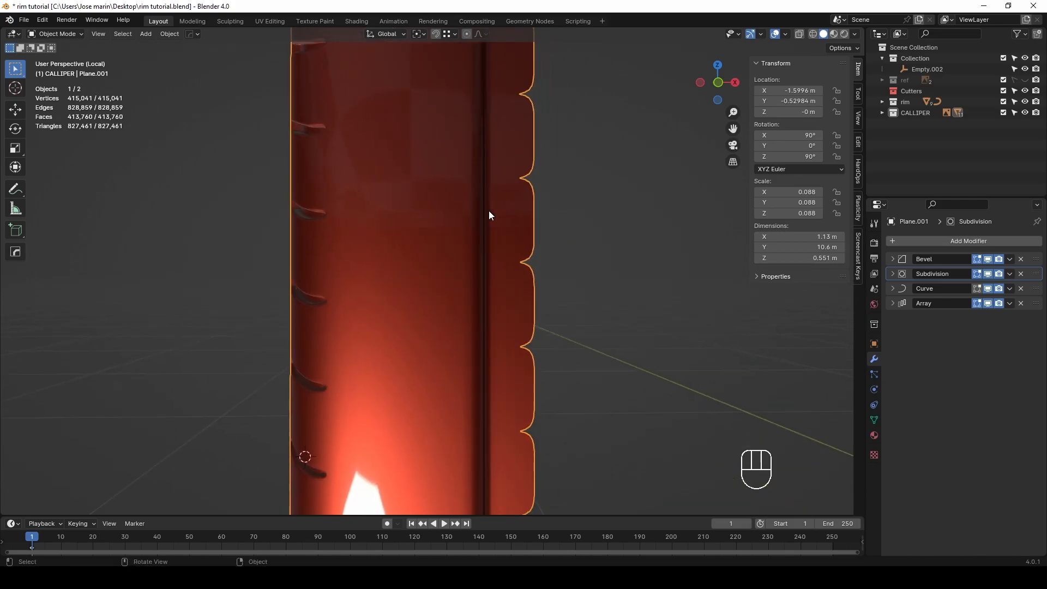
Step: Enable merging of the first and last copies in the Array modifier
{"action": "scroll", "coordinate": [501, 272], "scroll_direction": "down", "scroll_amount": 3}
{"action": "middle_click_drag", "start_coordinate": [518, 327], "coordinate": [533, 286], "text": "shift"}
{"action": "left_click", "coordinate": [893, 288]}
{"action": "left_click", "coordinate": [893, 289]}
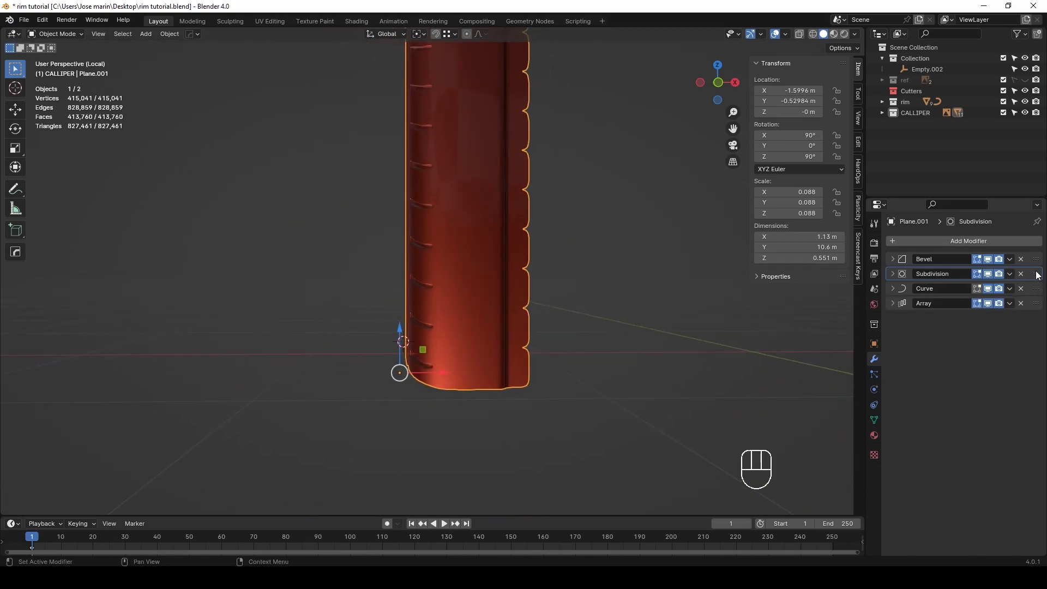
{"action": "left_click", "coordinate": [893, 303]}
{"action": "left_click", "coordinate": [951, 461]}
Step: Add an empty at the 3D cursor and move it about -0.066 m along Z
{"action": "middle_click_drag", "start_coordinate": [463, 341], "coordinate": [558, 328], "text": "shift"}
{"action": "key", "text": "shift+a"}
{"action": "mouse_move", "coordinate": [559, 330]}
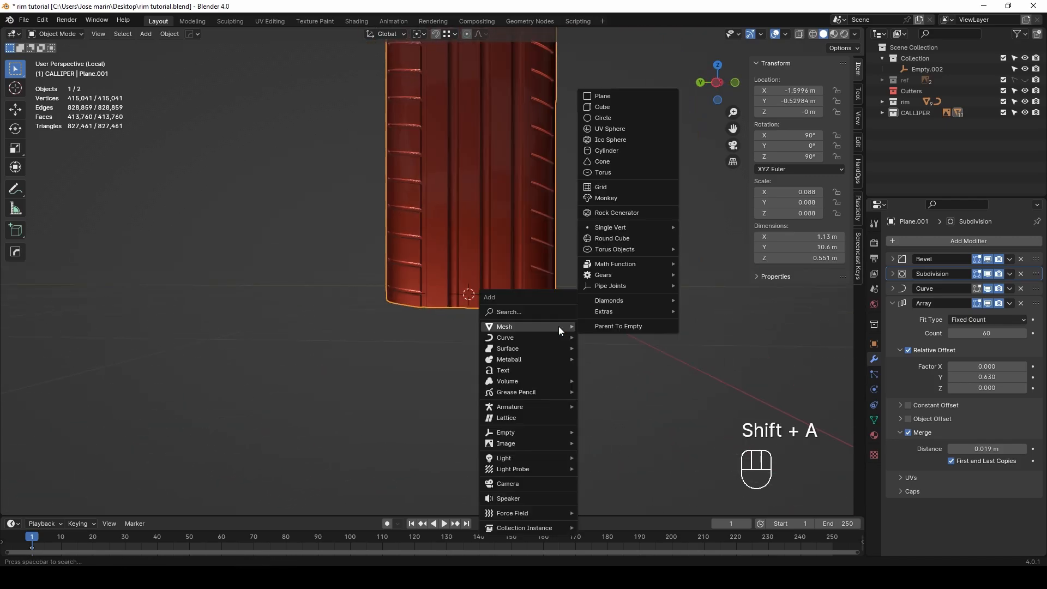
{"action": "mouse_move", "coordinate": [545, 433]}
{"action": "left_click", "coordinate": [605, 431]}
{"action": "scroll", "coordinate": [486, 286], "scroll_direction": "up", "scroll_amount": 2}
{"action": "left_click_drag", "start_coordinate": [483, 255], "coordinate": [482, 269]}
Step: From the right view, lower the empty to a Z location of about -0.086 m, level with the first segment's lower edge
{"action": "key", "text": "KP_3"}
{"action": "middle_click_drag", "start_coordinate": [397, 310], "coordinate": [472, 235], "text": "shift"}
{"action": "scroll", "coordinate": [472, 235], "scroll_direction": "up", "scroll_amount": 3}
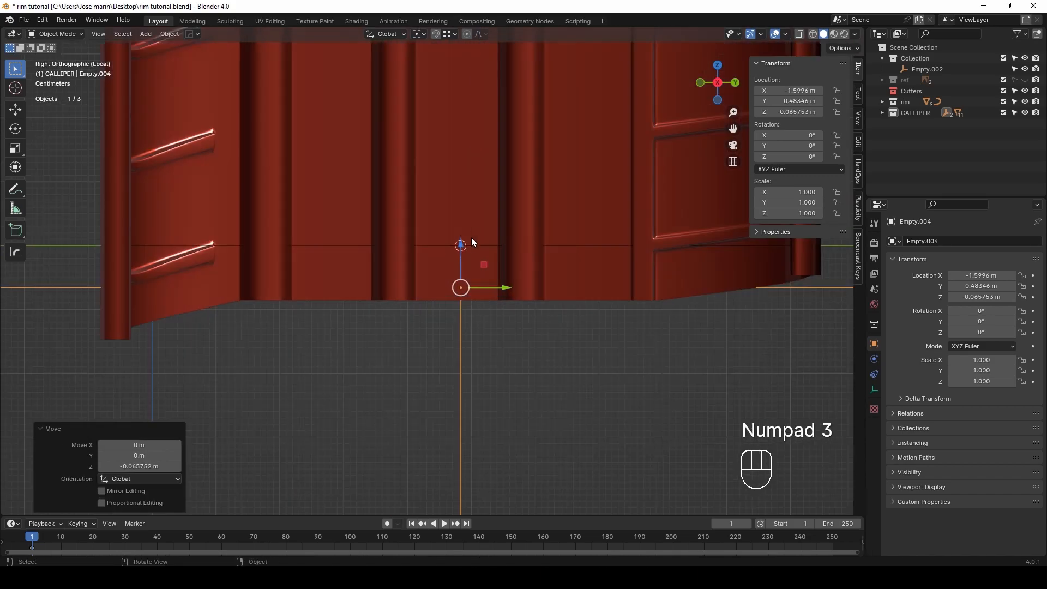
{"action": "left_click_drag", "start_coordinate": [461, 245], "coordinate": [460, 263]}
{"action": "left_click_drag", "start_coordinate": [480, 217], "coordinate": [485, 220], "text": "shift"}
Step: Add a Simple Deform modifier to the tread and use the new empty as its origin
{"action": "middle_click_drag", "start_coordinate": [485, 220], "coordinate": [383, 241]}
{"action": "middle_click_drag", "start_coordinate": [383, 241], "coordinate": [427, 345], "text": "shift"}
{"action": "left_click", "coordinate": [404, 332]}
{"action": "left_click", "coordinate": [894, 295]}
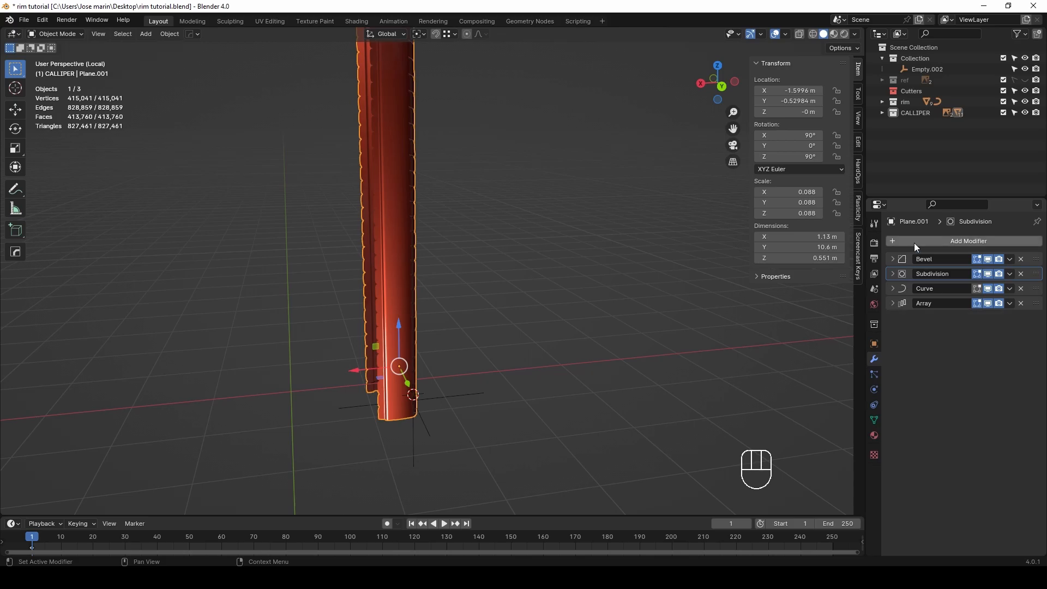
{"action": "left_click", "coordinate": [913, 243]}
{"action": "mouse_move", "coordinate": [914, 258]}
{"action": "left_click", "coordinate": [970, 352]}
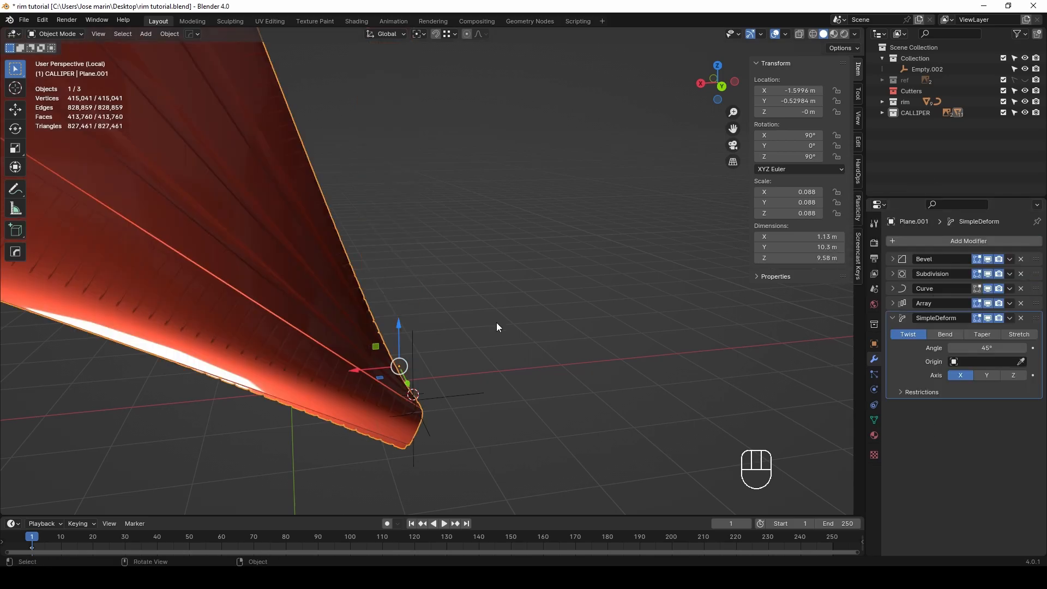
{"action": "middle_click_drag", "start_coordinate": [502, 323], "coordinate": [457, 292]}
{"action": "left_click", "coordinate": [538, 307]}
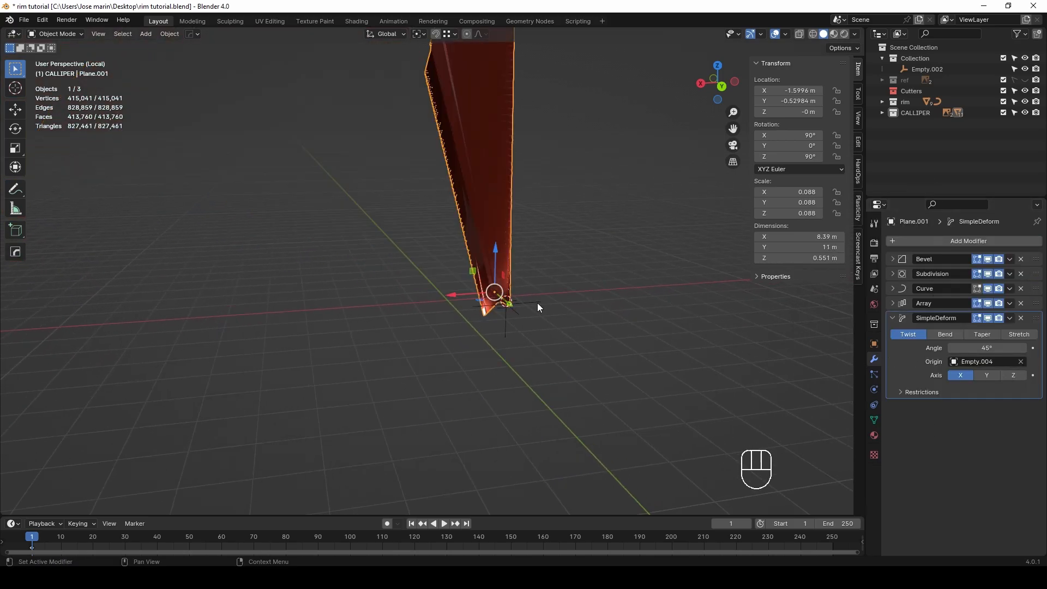
Step: Set the Simple Deform modifier to Bend around the Y axis with an angle of 360°
{"action": "left_click", "coordinate": [986, 375]}
{"action": "left_click", "coordinate": [941, 333]}
{"action": "middle_click_drag", "start_coordinate": [686, 332], "coordinate": [550, 322], "text": "shift"}
{"action": "scroll", "coordinate": [529, 297], "scroll_direction": "up", "scroll_amount": 4}
{"action": "left_click_drag", "start_coordinate": [986, 347], "coordinate": [988, 348]}
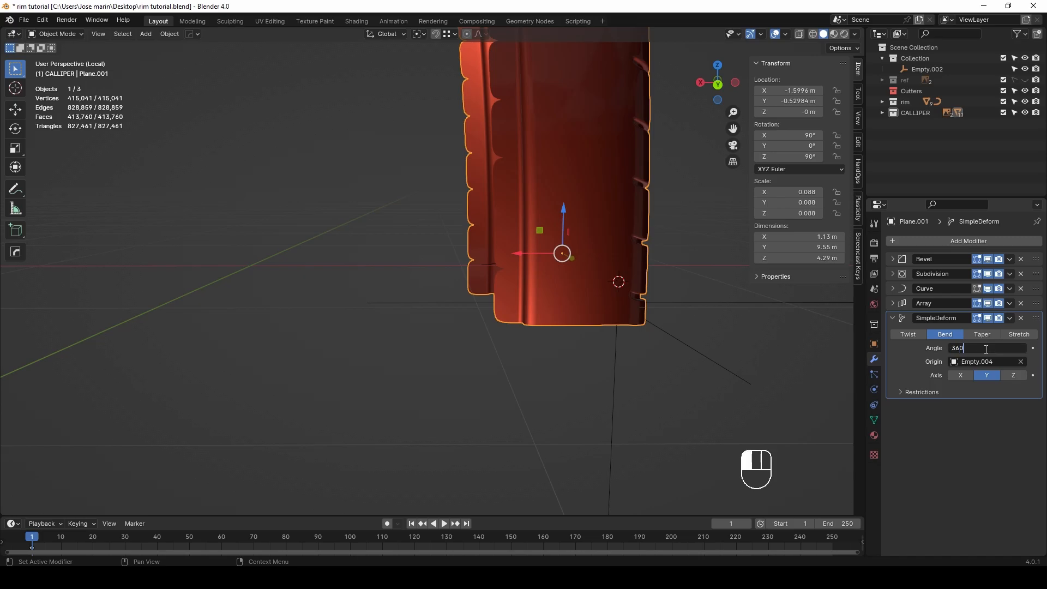
{"action": "key", "text": "Return"}
Step: From the front view, turn off the Subdivision modifier's viewport display and set the bend angle to about 363° at the seam
{"action": "middle_click_drag", "start_coordinate": [635, 325], "coordinate": [541, 251]}
{"action": "key", "text": "KP_3"}
{"action": "key", "text": "KP_1"}
{"action": "scroll", "coordinate": [507, 221], "scroll_direction": "up", "scroll_amount": 5}
{"action": "middle_click_drag", "start_coordinate": [387, 272], "coordinate": [675, 286], "text": "shift"}
{"action": "scroll", "coordinate": [611, 291], "scroll_direction": "up", "scroll_amount": 3}
{"action": "middle_click_drag", "start_coordinate": [423, 298], "coordinate": [626, 289], "text": "shift"}
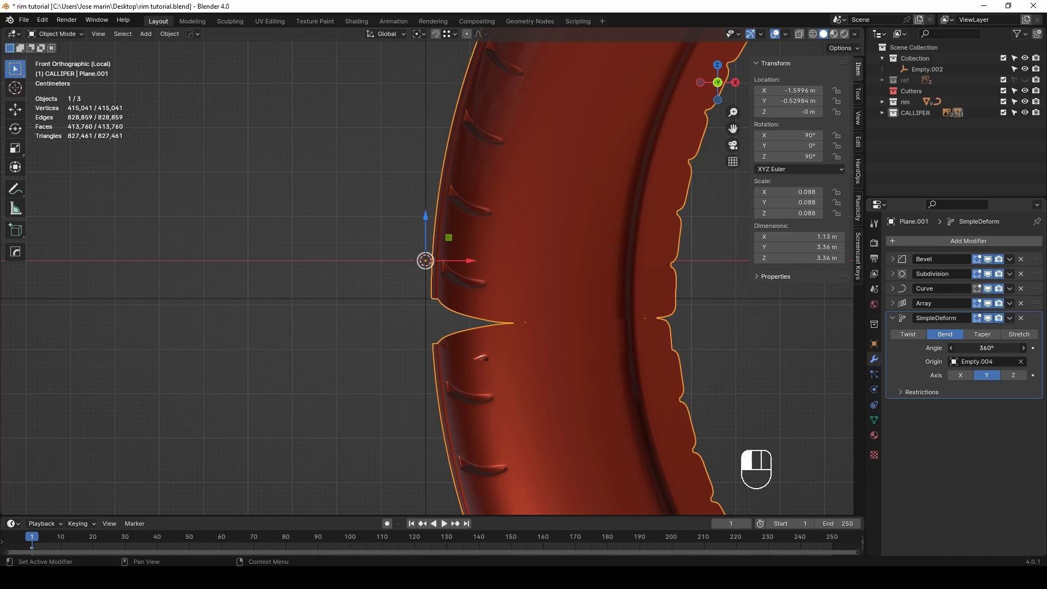
{"action": "left_click", "coordinate": [987, 273]}
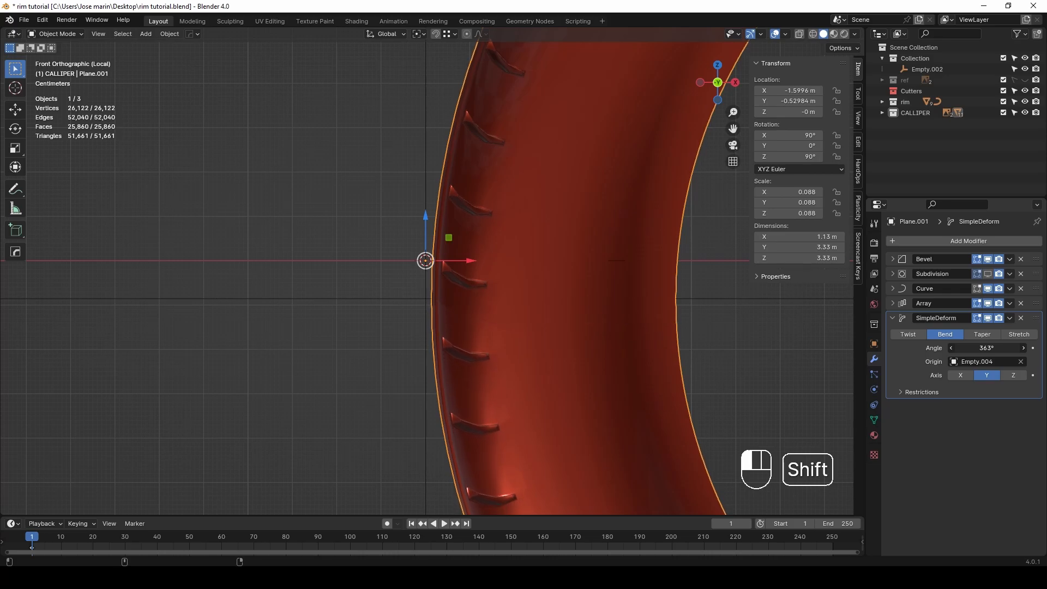
Step: Fine-tune the bend angle at about 363° so the tyre's first and last segments meet, checking the seam in X-ray
{"action": "key", "text": "alt+z"}
{"action": "scroll", "coordinate": [590, 294], "scroll_direction": "up", "scroll_amount": 10}
{"action": "scroll", "coordinate": [546, 308], "scroll_direction": "up", "scroll_amount": 7}
{"action": "middle_click_drag", "start_coordinate": [644, 218], "coordinate": [520, 284], "text": "shift"}
{"action": "scroll", "coordinate": [520, 285], "scroll_direction": "up", "scroll_amount": 5}
{"action": "middle_click_drag", "start_coordinate": [676, 278], "coordinate": [533, 342], "text": "shift"}
{"action": "scroll", "coordinate": [533, 343], "scroll_direction": "up", "scroll_amount": 3}
{"action": "middle_click_drag", "start_coordinate": [654, 322], "coordinate": [611, 368], "text": "shift"}
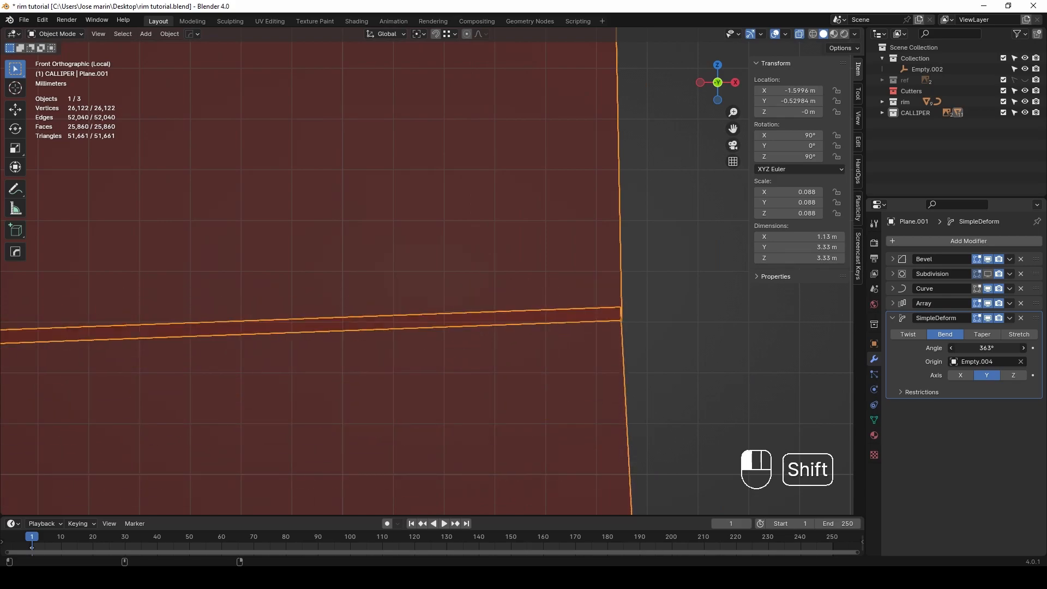
{"action": "scroll", "coordinate": [686, 349], "scroll_direction": "up", "scroll_amount": 4}
{"action": "middle_click_drag", "start_coordinate": [686, 349], "coordinate": [385, 261], "text": "shift"}
{"action": "scroll", "coordinate": [491, 289], "scroll_direction": "up", "scroll_amount": 5}
{"action": "scroll", "coordinate": [426, 271], "scroll_direction": "down", "scroll_amount": 20}
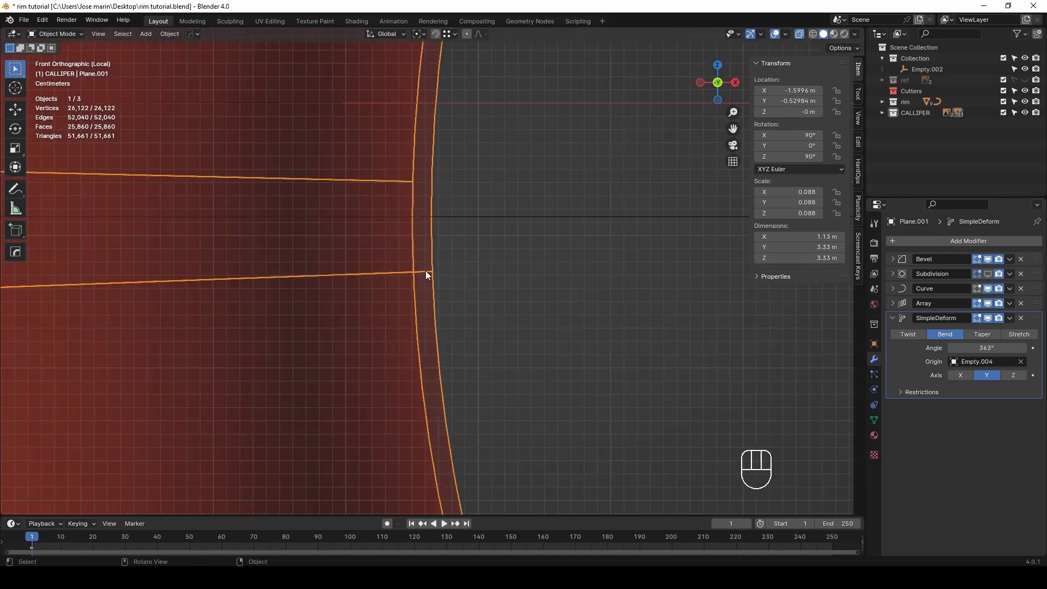
Step: Select the empty that serves as the bend origin and show the front view in wireframe
{"action": "left_click", "coordinate": [469, 261]}
{"action": "scroll", "coordinate": [467, 300], "scroll_direction": "up", "scroll_amount": 12}
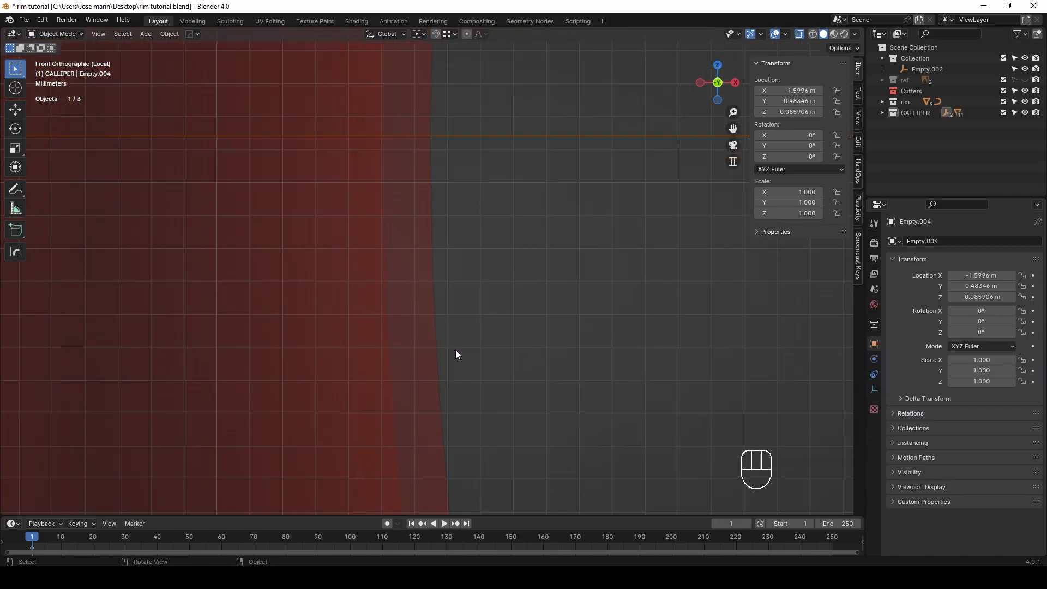
{"action": "scroll", "coordinate": [456, 351], "scroll_direction": "down", "scroll_amount": 6}
{"action": "key", "text": "alt+z"}
{"action": "middle_click_drag", "start_coordinate": [454, 346], "coordinate": [384, 316]}
{"action": "scroll", "coordinate": [413, 294], "scroll_direction": "up", "scroll_amount": 3}
{"action": "key", "text": "KP_3"}
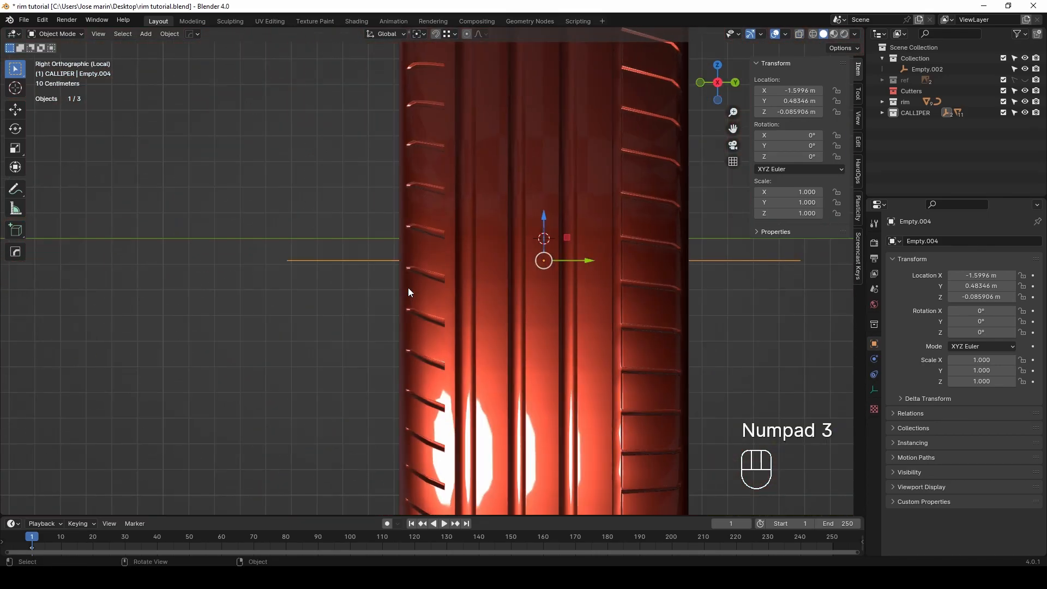
{"action": "key", "text": "KP_1"}
{"action": "key", "text": "z"}
{"action": "left_click", "coordinate": [337, 296]}
Step: Rotate the bend-origin empty by about -0.0001° in the front view at the tyre's seam, and return to solid display
{"action": "scroll", "coordinate": [337, 295], "scroll_direction": "up", "scroll_amount": 8}
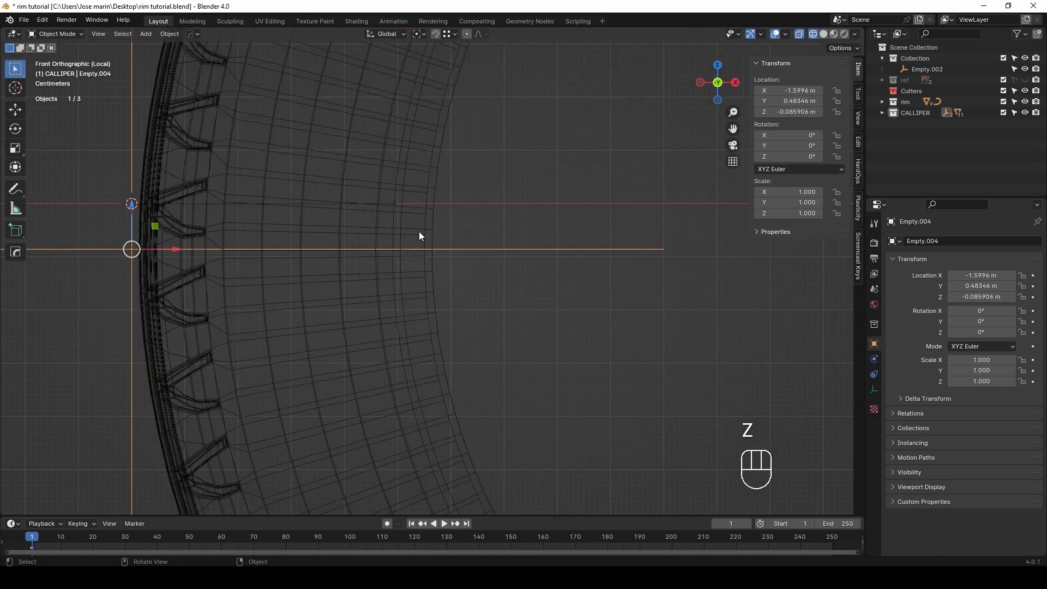
{"action": "middle_click_drag", "start_coordinate": [556, 351], "coordinate": [507, 202], "text": "shift"}
{"action": "scroll", "coordinate": [518, 231], "scroll_direction": "up", "scroll_amount": 5}
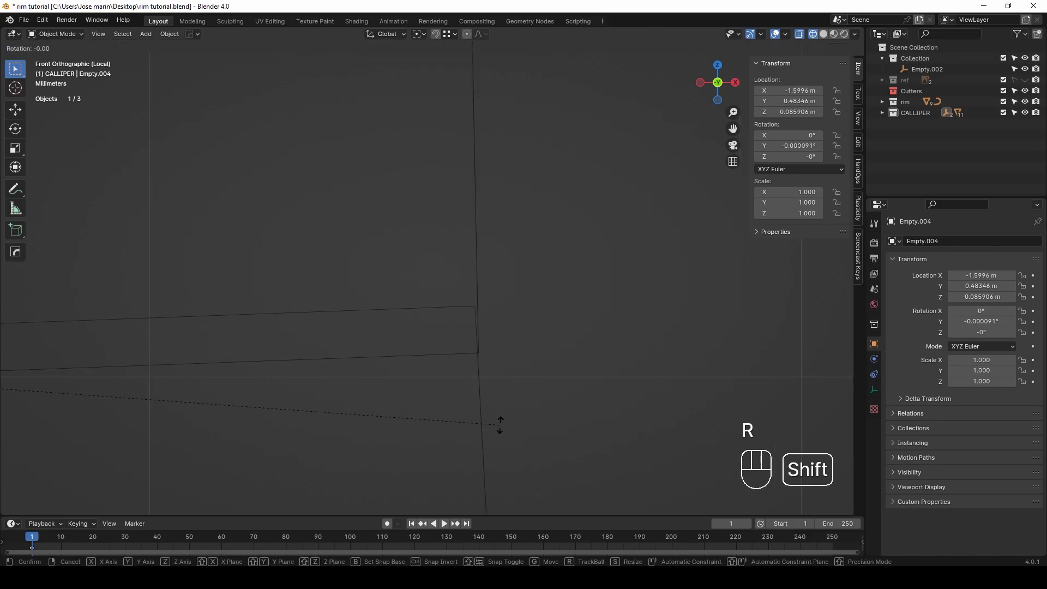
{"action": "scroll", "coordinate": [488, 343], "scroll_direction": "down", "scroll_amount": 10}
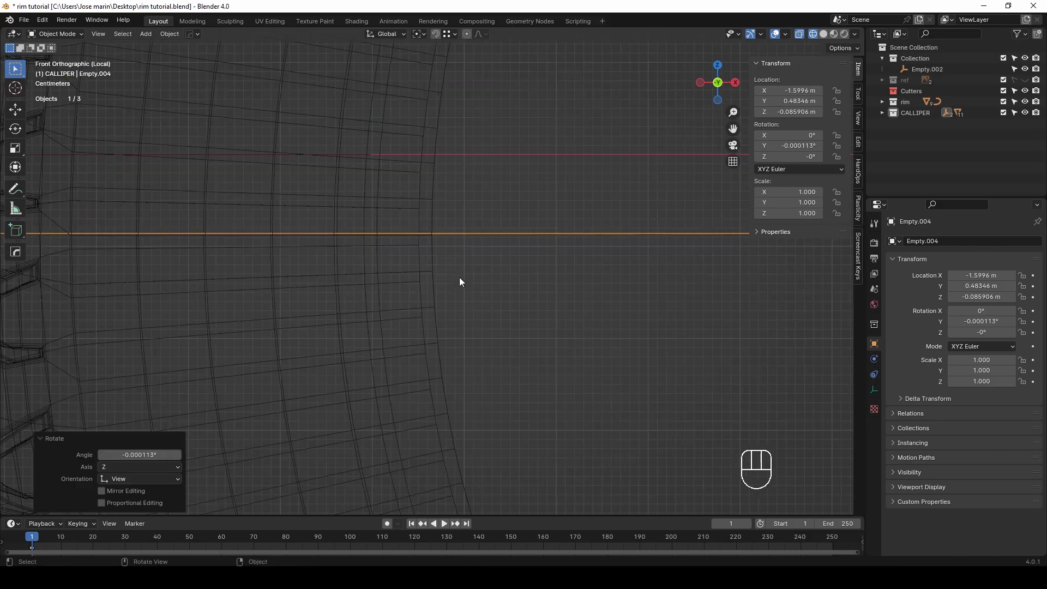
{"action": "middle_click_drag", "start_coordinate": [382, 299], "coordinate": [397, 306]}
{"action": "key", "text": "alt+z"}
{"action": "key", "text": "z"}
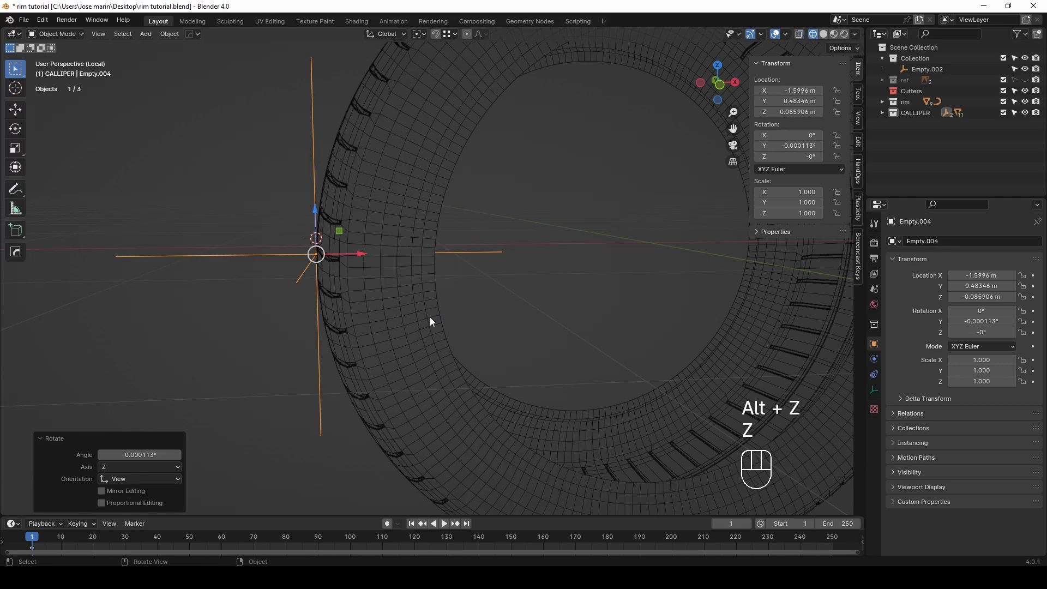
{"action": "key", "text": "z"}
{"action": "key", "text": "alt+z"}
Step: Leave local view to show the full wheel and select the tyre together with its bend-origin empty, seen from the front
{"action": "mouse_move", "coordinate": [533, 327]}
{"action": "middle_mouse_down"}
{"action": "mouse_move", "coordinate": [510, 303]}
{"action": "mouse_move", "coordinate": [363, 268]}
{"action": "mouse_move", "coordinate": [620, 263]}
{"action": "mouse_move", "coordinate": [452, 255]}
{"action": "mouse_move", "coordinate": [507, 239]}
{"action": "mouse_move", "coordinate": [575, 301]}
{"action": "mouse_move", "coordinate": [493, 284]}
{"action": "mouse_move", "coordinate": [523, 264]}
{"action": "mouse_move", "coordinate": [579, 290]}
{"action": "mouse_move", "coordinate": [703, 290]}
{"action": "mouse_move", "coordinate": [598, 280]}
{"action": "mouse_move", "coordinate": [440, 299]}
{"action": "mouse_move", "coordinate": [453, 313]}
{"action": "mouse_move", "coordinate": [417, 319]}
{"action": "mouse_move", "coordinate": [469, 259]}
{"action": "middle_mouse_up"}
{"action": "key", "text": "alt+z"}
{"action": "key", "text": "alt+z"}
{"action": "scroll", "coordinate": [452, 313], "scroll_direction": "down", "scroll_amount": 5}
{"action": "key", "text": "KP_Divide"}
{"action": "scroll", "coordinate": [469, 260], "scroll_direction": "up", "scroll_amount": 4}
{"action": "left_click", "coordinate": [365, 234]}
{"action": "scroll", "coordinate": [366, 234], "scroll_direction": "up", "scroll_amount": 2}
{"action": "middle_click_drag", "start_coordinate": [365, 235], "coordinate": [414, 248]}
{"action": "left_click", "coordinate": [255, 366], "text": "shift"}
{"action": "key", "text": "KP_3"}
{"action": "key", "text": "KP_1"}
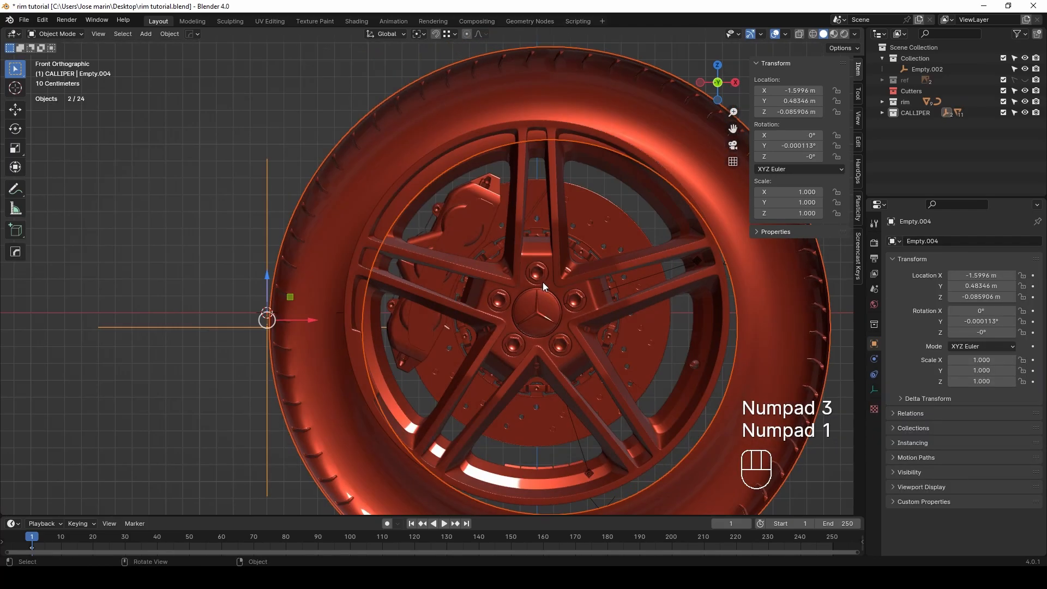
Step: Move the tyre, its curve and its empty together in the front view to centre the tyre on the rim
{"action": "scroll", "coordinate": [521, 289], "scroll_direction": "down", "scroll_amount": 4}
{"action": "key", "text": "g"}
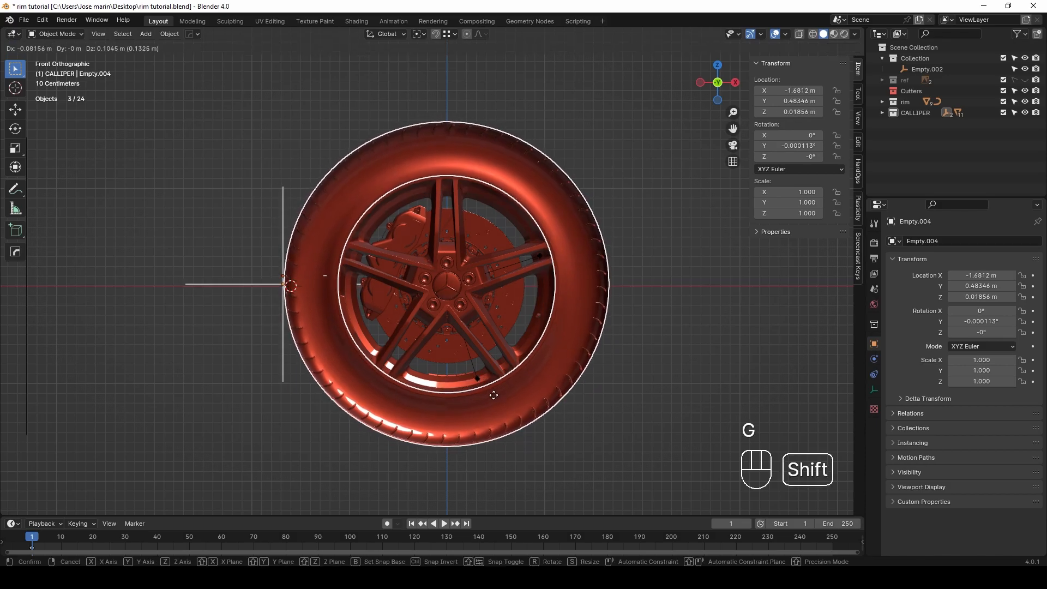
{"action": "left_click", "coordinate": [499, 416]}
Step: Widen the tyre along Y until the empty's Y scale is about 1.085, and move it about -0.044 m along Y
{"action": "middle_click_drag", "start_coordinate": [449, 337], "coordinate": [596, 308]}
{"action": "left_click", "coordinate": [622, 287]}
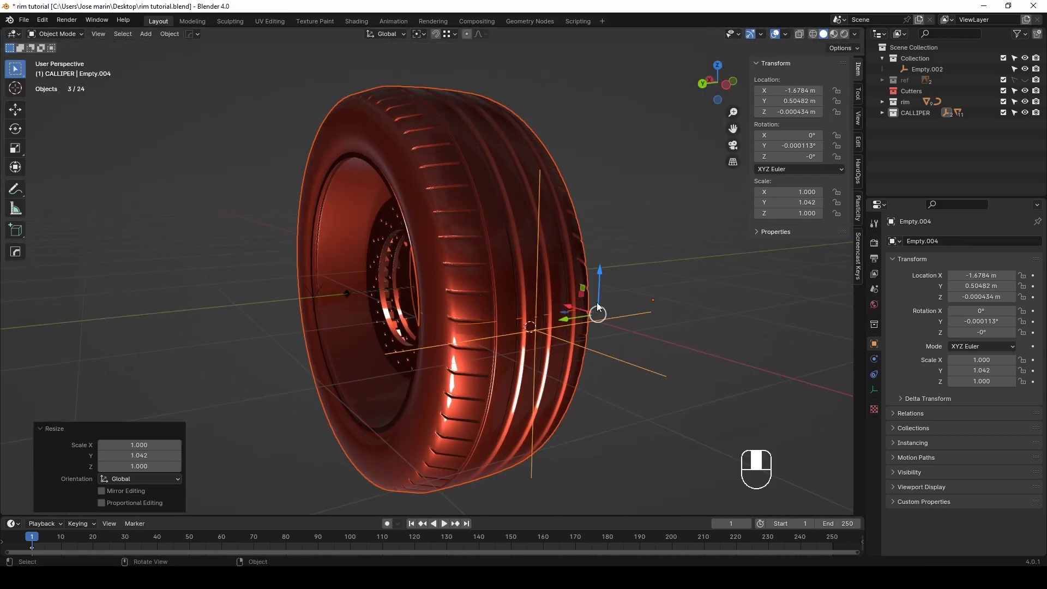
{"action": "left_click_drag", "start_coordinate": [567, 318], "coordinate": [570, 316]}
{"action": "left_click", "coordinate": [577, 312]}
{"action": "middle_click_drag", "start_coordinate": [577, 312], "coordinate": [513, 414]}
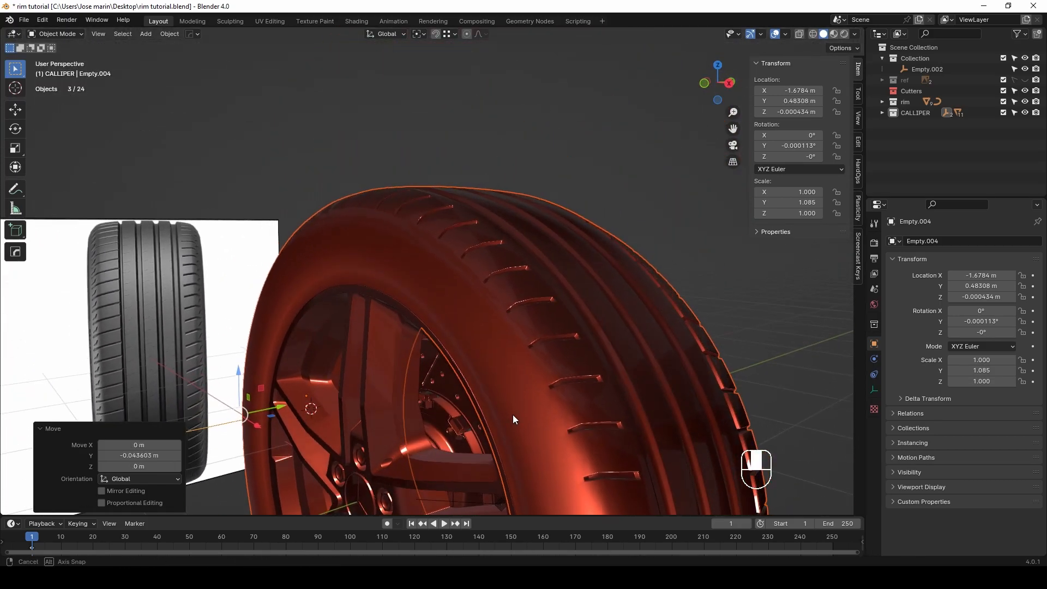
Step: Scale the tyre along Y by about 0.98 and move it about 0.014 m along Y onto the rim
{"action": "key", "text": "s"}
{"action": "key", "text": "y"}
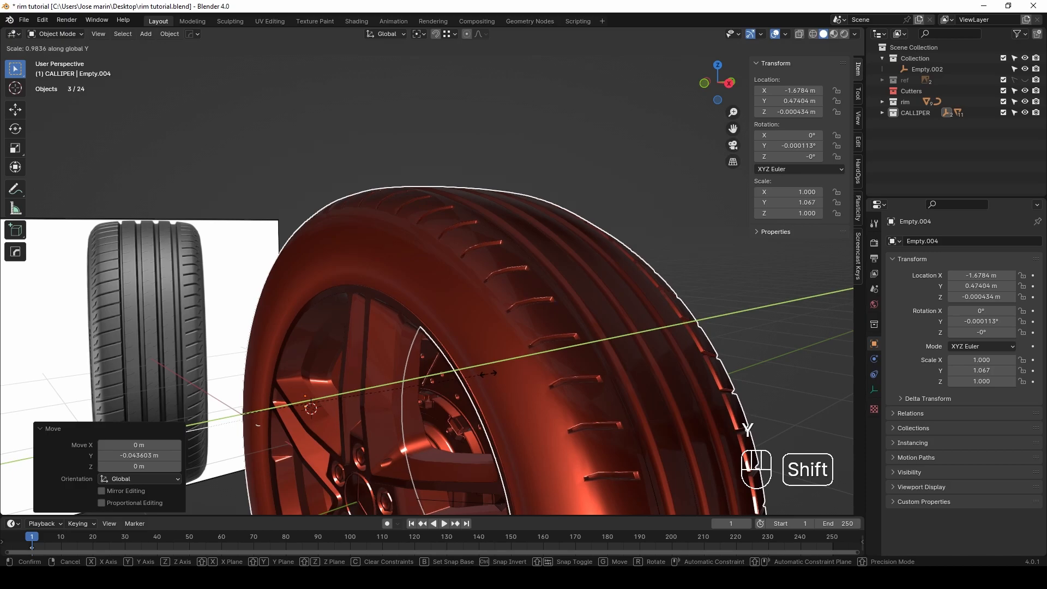
{"action": "left_click_drag", "start_coordinate": [284, 407], "coordinate": [420, 346], "text": "shift"}
{"action": "scroll", "coordinate": [421, 345], "scroll_direction": "down", "scroll_amount": 5}
{"action": "middle_click_drag", "start_coordinate": [421, 352], "coordinate": [574, 305]}
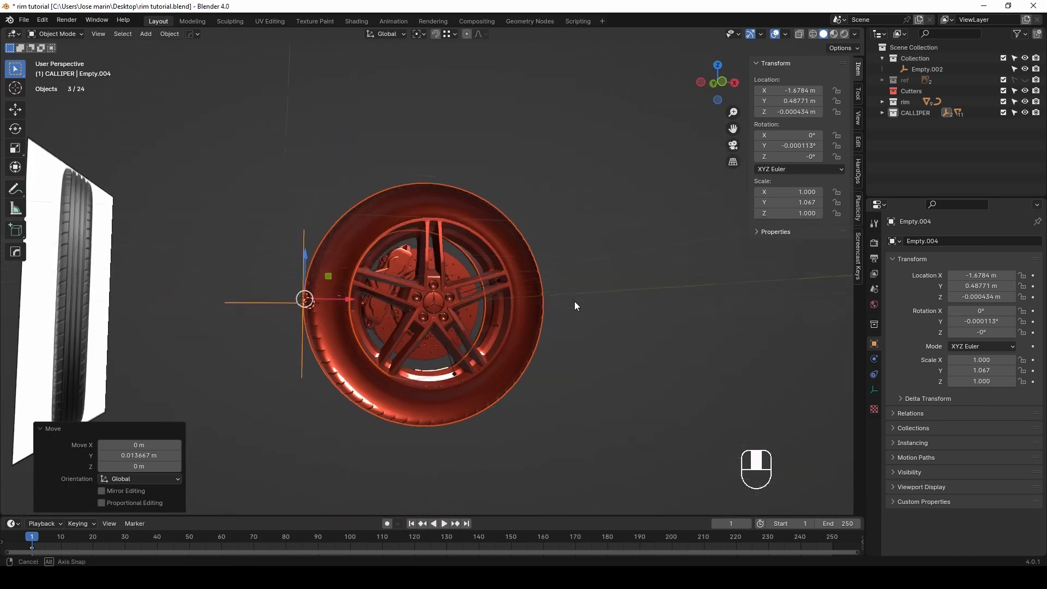
Step: Change the viewport's solid shading from the red look to a grey metallic one
{"action": "left_click", "coordinate": [855, 35]}
{"action": "left_click", "coordinate": [807, 87]}
{"action": "scroll", "coordinate": [574, 205], "scroll_direction": "up", "scroll_amount": 4}
{"action": "mouse_move", "coordinate": [453, 228]}
{"action": "middle_mouse_down"}
{"action": "mouse_move", "coordinate": [581, 247]}
{"action": "mouse_move", "coordinate": [523, 288]}
{"action": "mouse_move", "coordinate": [425, 221]}
{"action": "middle_mouse_up"}
{"action": "scroll", "coordinate": [519, 286], "scroll_direction": "up", "scroll_amount": 4}
{"action": "middle_click_drag", "start_coordinate": [465, 341], "coordinate": [458, 291], "text": "shift"}
{"action": "key", "text": "alt"}
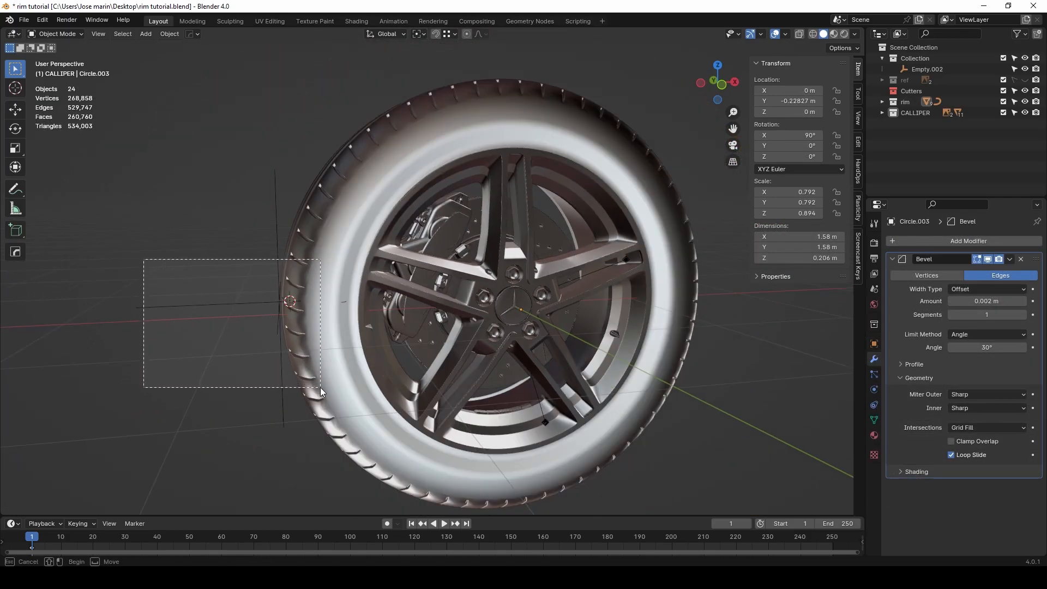
{"action": "left_click_drag", "start_coordinate": [320, 387], "coordinate": [321, 388]}
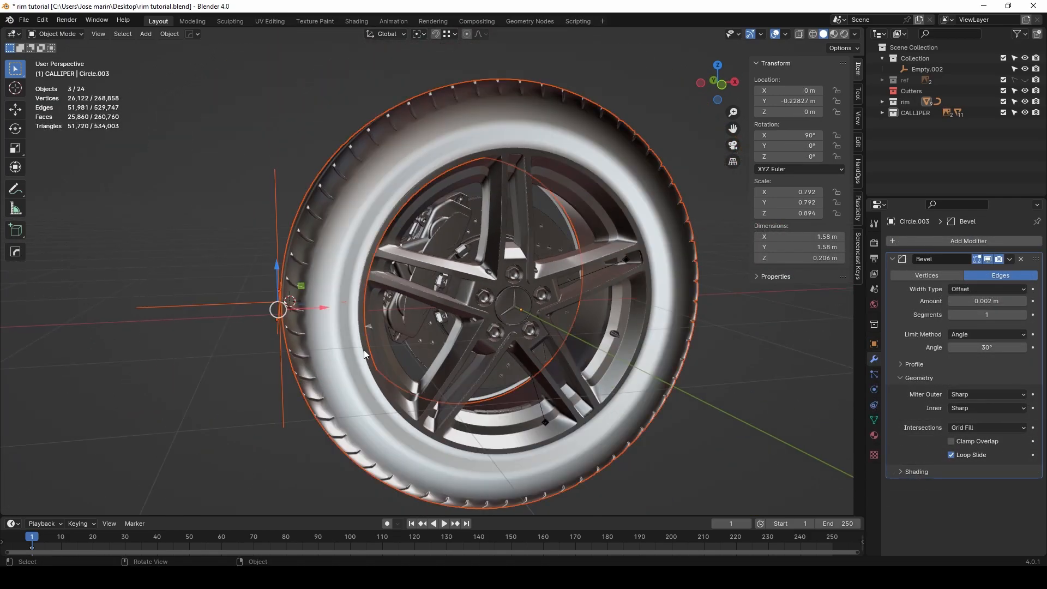
{"action": "key", "text": "KP_1"}
{"action": "middle_click_drag", "start_coordinate": [336, 307], "coordinate": [367, 315]}
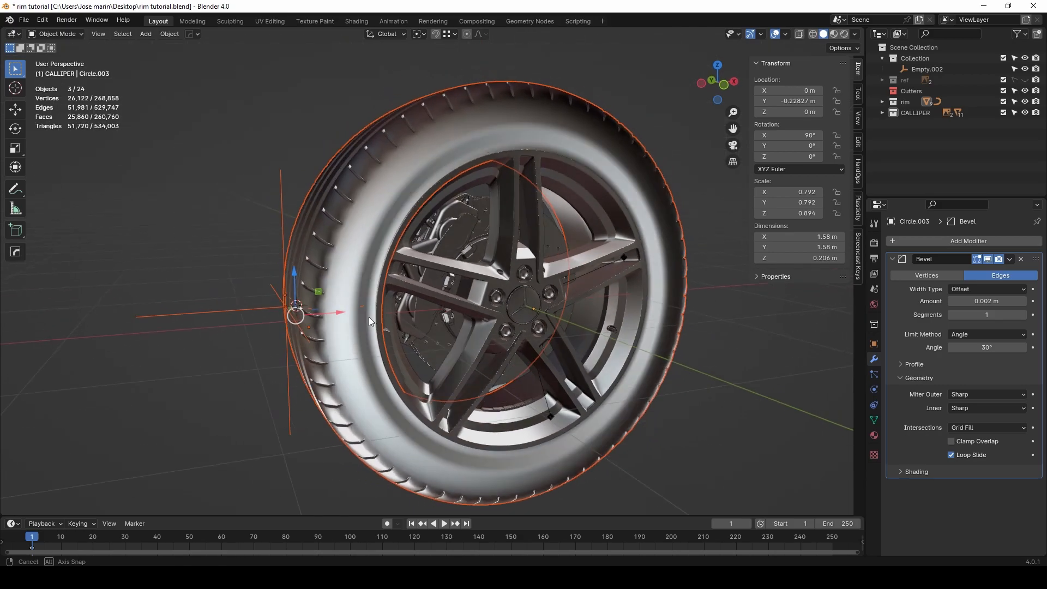
{"action": "left_click", "coordinate": [366, 267]}
{"action": "right_click", "coordinate": [377, 221]}
{"action": "left_click", "coordinate": [363, 220]}
{"action": "right_click", "coordinate": [362, 220]}
{"action": "left_click", "coordinate": [343, 231]}
Step: Select the tyre tread and turn on its Subdivision modifier's viewport display
{"action": "middle_click_drag", "start_coordinate": [508, 223], "coordinate": [542, 215]}
{"action": "scroll", "coordinate": [491, 207], "scroll_direction": "down", "scroll_amount": 2}
{"action": "left_click", "coordinate": [656, 172]}
{"action": "scroll", "coordinate": [413, 220], "scroll_direction": "up", "scroll_amount": 2}
{"action": "left_click", "coordinate": [413, 220]}
{"action": "left_click", "coordinate": [987, 274]}
{"action": "middle_click_drag", "start_coordinate": [545, 262], "coordinate": [502, 249]}
{"action": "scroll", "coordinate": [502, 248], "scroll_direction": "down", "scroll_amount": 1}
Step: Select the tyre with its curve and empty and view the wheel from the front
{"action": "left_click_drag", "start_coordinate": [141, 198], "coordinate": [327, 385]}
{"action": "key", "text": "KP_3"}
{"action": "key", "text": "KP_1"}
{"action": "scroll", "coordinate": [410, 355], "scroll_direction": "up", "scroll_amount": 1}
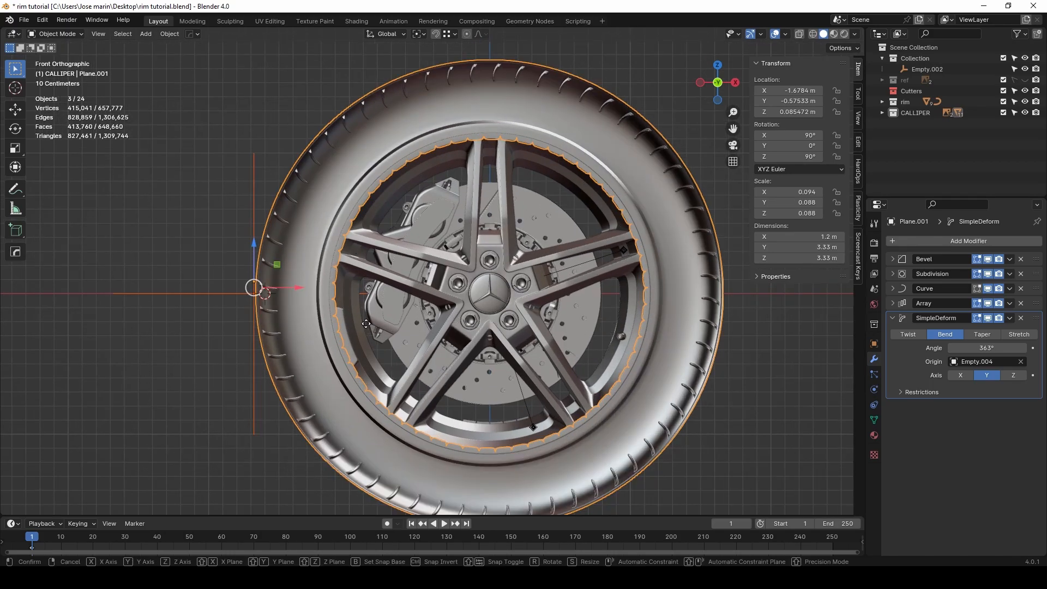
{"action": "key", "text": "g"}
{"action": "key", "text": "x"}
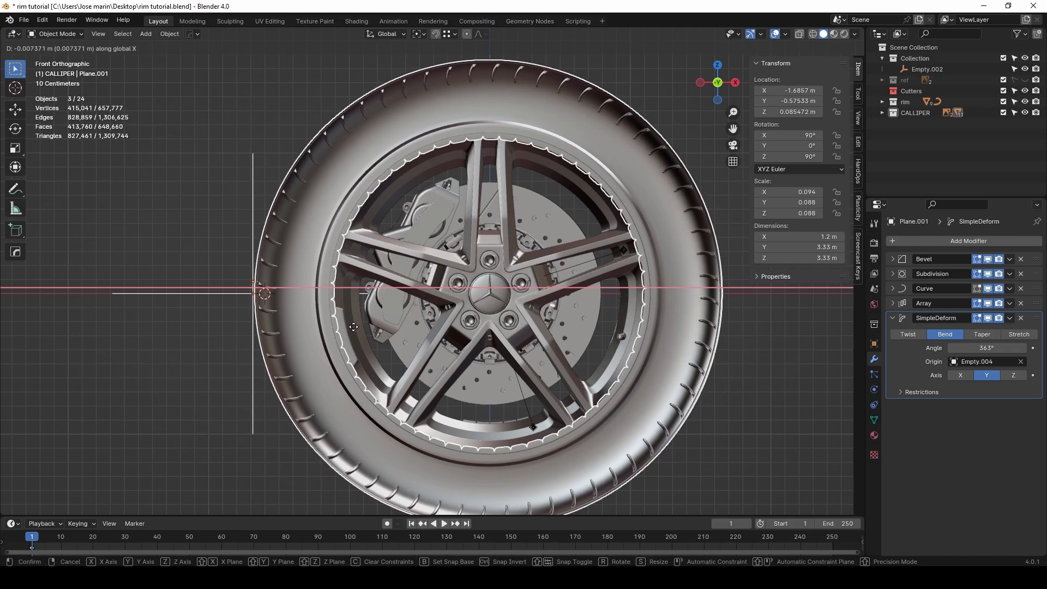
{"action": "key", "text": "Escape"}
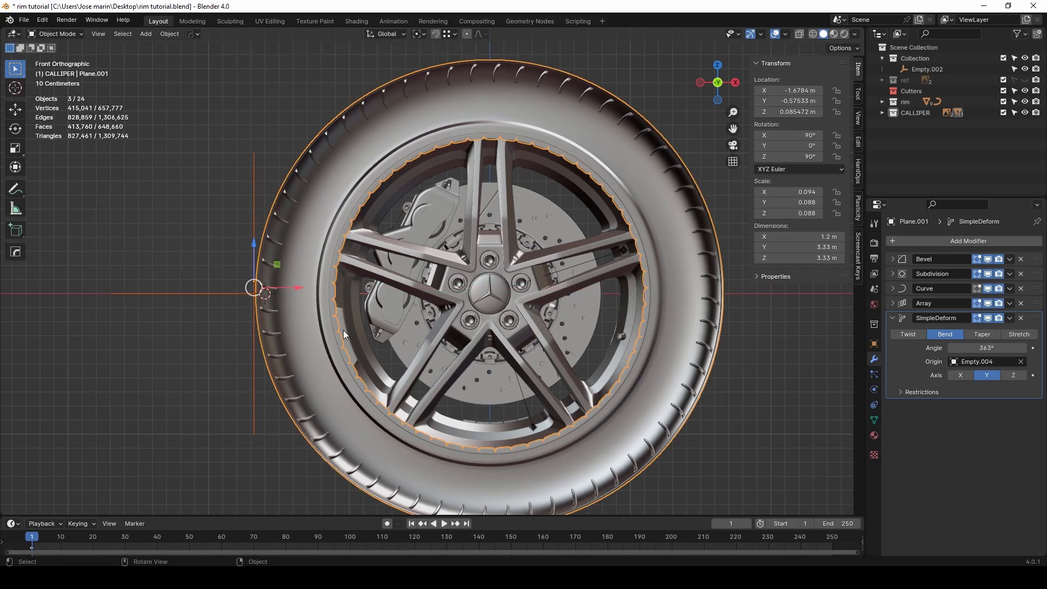
Step: Move the selected tyre objects about -0.006 m along X to centre them on the rim
{"action": "key", "text": "g"}
{"action": "key", "text": "x"}
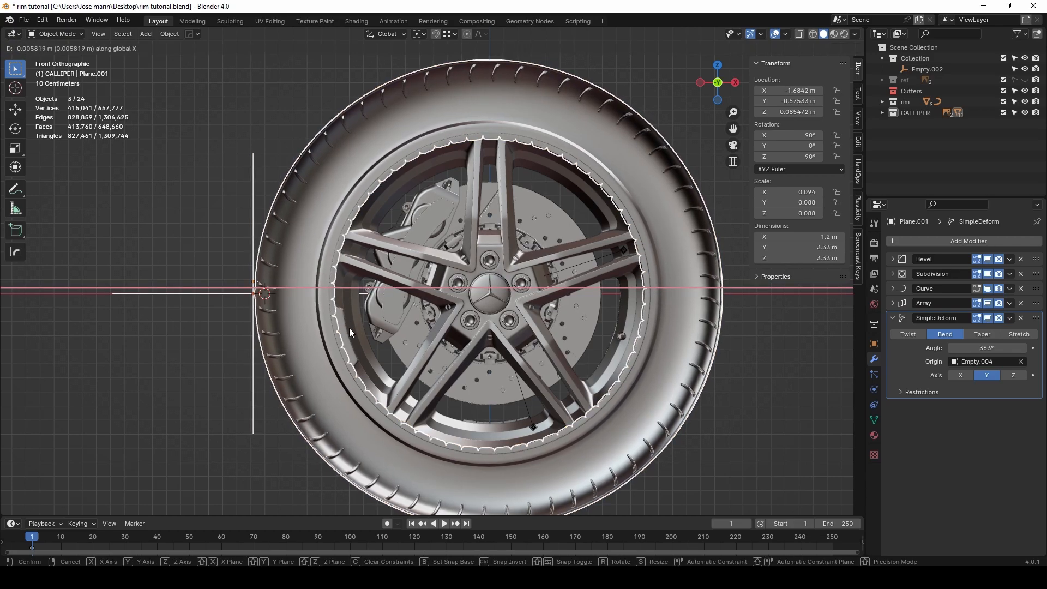
{"action": "left_click", "coordinate": [349, 328]}
{"action": "scroll", "coordinate": [469, 289], "scroll_direction": "down", "scroll_amount": 3}
Step: Snap the 3D cursor to the wheel's centre and use it as the transform pivot
{"action": "key", "text": "alt+a"}
{"action": "middle_click_drag", "start_coordinate": [469, 234], "coordinate": [462, 272]}
{"action": "scroll", "coordinate": [518, 246], "scroll_direction": "up", "scroll_amount": 2}
{"action": "left_click_drag", "start_coordinate": [89, 213], "coordinate": [316, 416]}
{"action": "key", "text": "shift+s"}
{"action": "left_click", "coordinate": [392, 347]}
Step: Select the tyre with its curve and empty and scale them down slightly around the 3D cursor in the front view
{"action": "left_click_drag", "start_coordinate": [272, 335], "coordinate": [342, 420]}
{"action": "key", "text": "KP_3"}
{"action": "key", "text": "KP_1"}
{"action": "scroll", "coordinate": [458, 344], "scroll_direction": "up", "scroll_amount": 2}
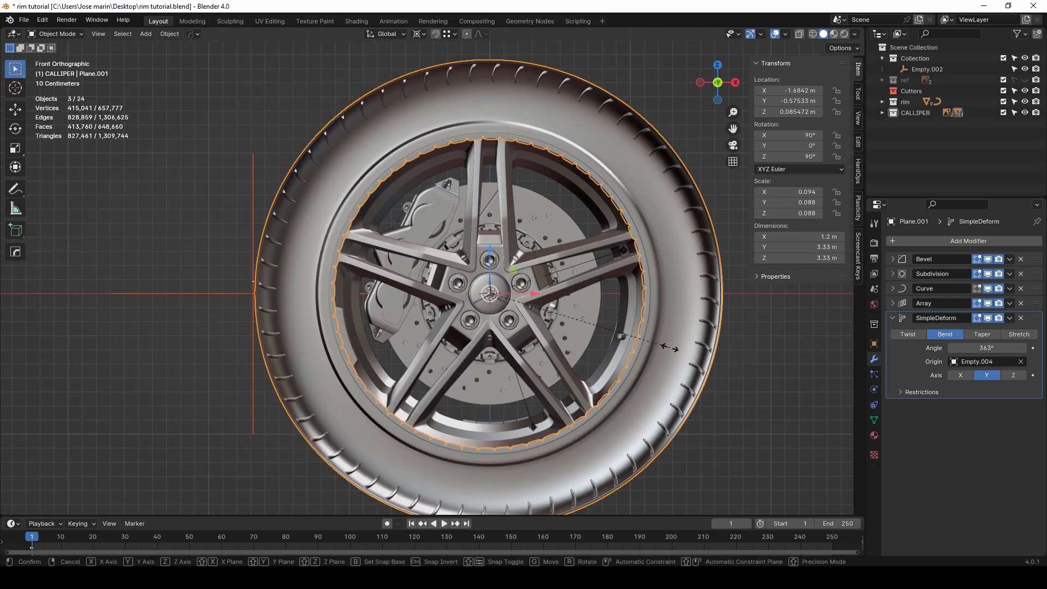
{"action": "left_click", "coordinate": [651, 348]}
Step: Examine how the tyre's inner edge fits against the rim from several angles and in X-ray
{"action": "middle_click_drag", "start_coordinate": [507, 320], "coordinate": [536, 317]}
{"action": "key", "text": "alt+z"}
{"action": "key", "text": "alt+z"}
{"action": "left_click", "coordinate": [641, 238]}
{"action": "middle_click_drag", "start_coordinate": [594, 253], "coordinate": [736, 283]}
{"action": "scroll", "coordinate": [547, 273], "scroll_direction": "up", "scroll_amount": 2}
{"action": "left_click", "coordinate": [537, 274]}
{"action": "middle_click_drag", "start_coordinate": [537, 274], "coordinate": [511, 274]}
{"action": "scroll", "coordinate": [509, 274], "scroll_direction": "up", "scroll_amount": 2}
{"action": "scroll", "coordinate": [509, 274], "scroll_direction": "up", "scroll_amount": 4}
{"action": "left_click_drag", "start_coordinate": [591, 256], "coordinate": [597, 241]}
{"action": "scroll", "coordinate": [633, 287], "scroll_direction": "down", "scroll_amount": 4}
{"action": "scroll", "coordinate": [543, 320], "scroll_direction": "down", "scroll_amount": 2}
Step: In the tread segment's mesh, slide the rear end's edge row inward and set its two corner vertices' crease to 1.00
{"action": "middle_click_drag", "start_coordinate": [595, 309], "coordinate": [495, 287]}
{"action": "key", "text": "Tab"}
{"action": "scroll", "coordinate": [543, 319], "scroll_direction": "down", "scroll_amount": 1}
{"action": "scroll", "coordinate": [567, 327], "scroll_direction": "up", "scroll_amount": 2}
{"action": "left_click_drag", "start_coordinate": [408, 234], "coordinate": [447, 323]}
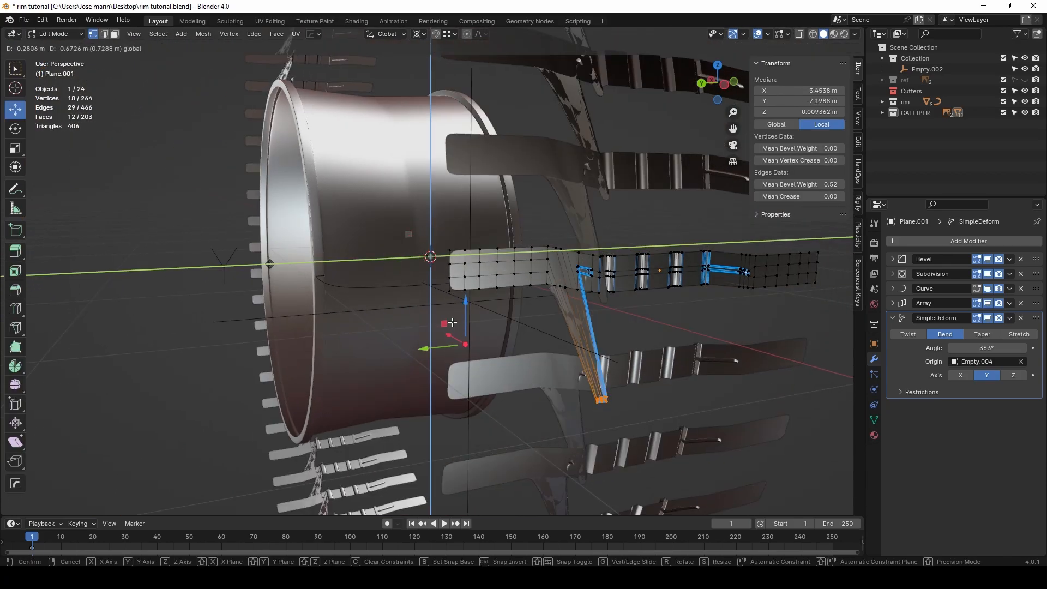
{"action": "key", "text": "ctrl+z"}
{"action": "left_click", "coordinate": [450, 291], "text": "ctrl"}
{"action": "scroll", "coordinate": [540, 310], "scroll_direction": "up", "scroll_amount": 3}
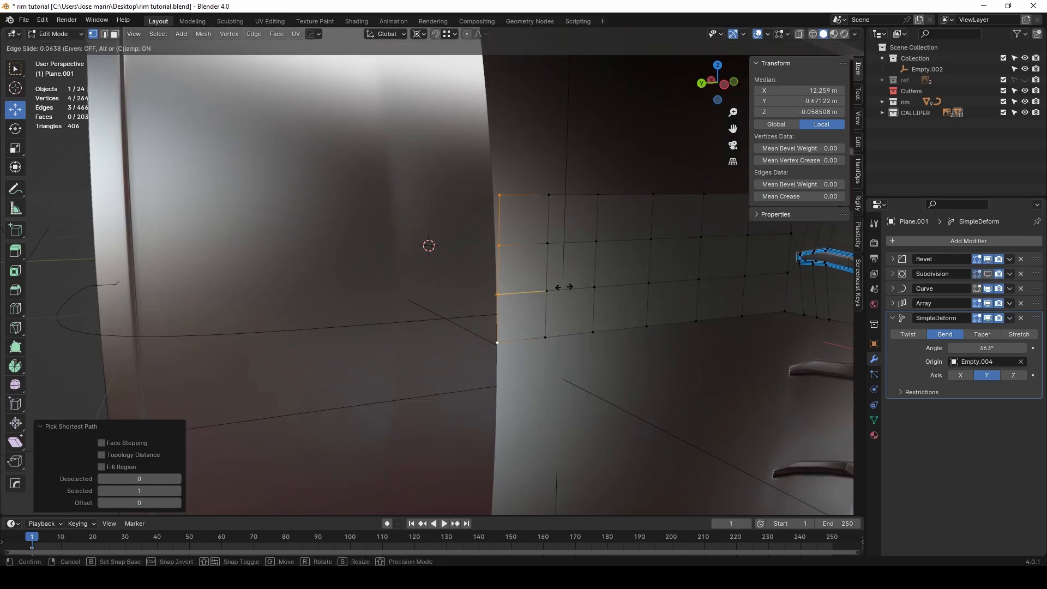
{"action": "key", "text": "Escape"}
{"action": "key", "text": "ctrl+z"}
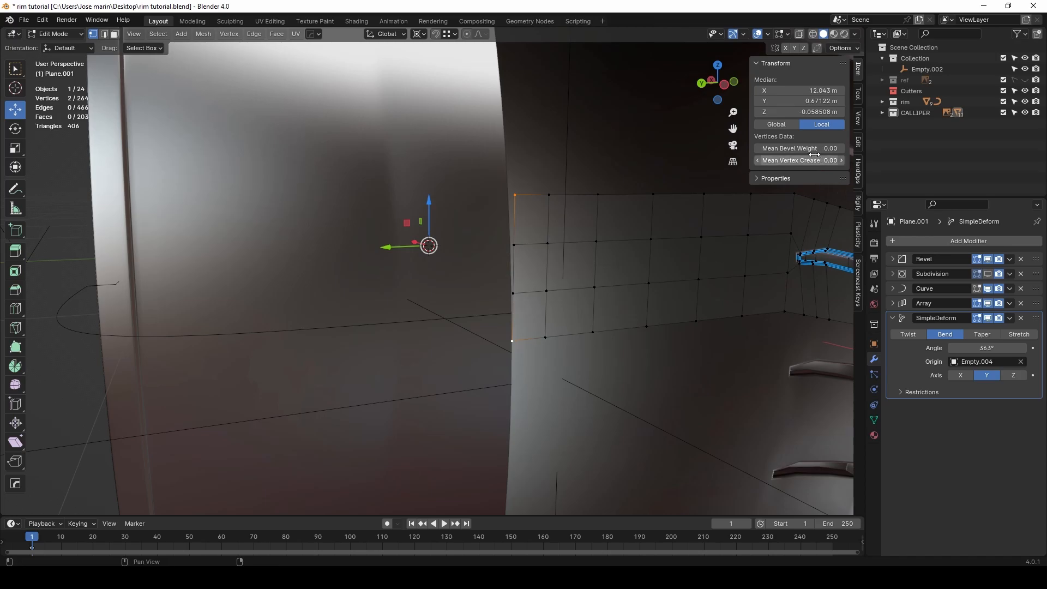
{"action": "scroll", "coordinate": [511, 214], "scroll_direction": "down", "scroll_amount": 3}
Step: Slide the edge row at the tread segment's spoke-side end inward, set its two corner vertices' crease to 1.00, and return to Object Mode
{"action": "middle_click_drag", "start_coordinate": [551, 267], "coordinate": [431, 245]}
{"action": "left_click", "coordinate": [466, 238]}
{"action": "left_click", "coordinate": [466, 327], "text": "ctrl"}
{"action": "scroll", "coordinate": [469, 292], "scroll_direction": "up", "scroll_amount": 1}
{"action": "scroll", "coordinate": [469, 293], "scroll_direction": "up", "scroll_amount": 2}
{"action": "key", "text": "g"}
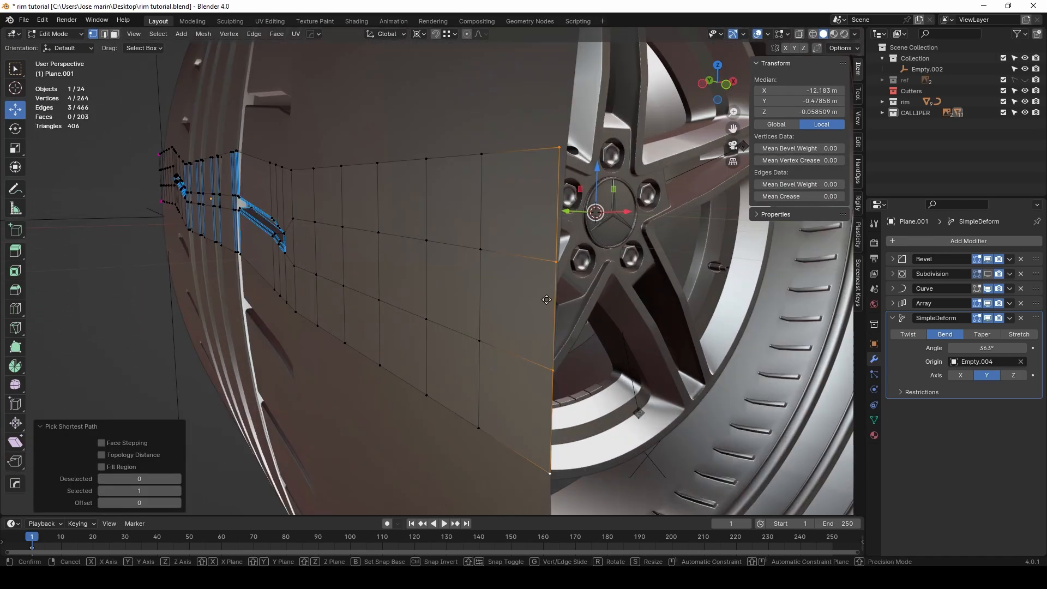
{"action": "left_click", "coordinate": [527, 150]}
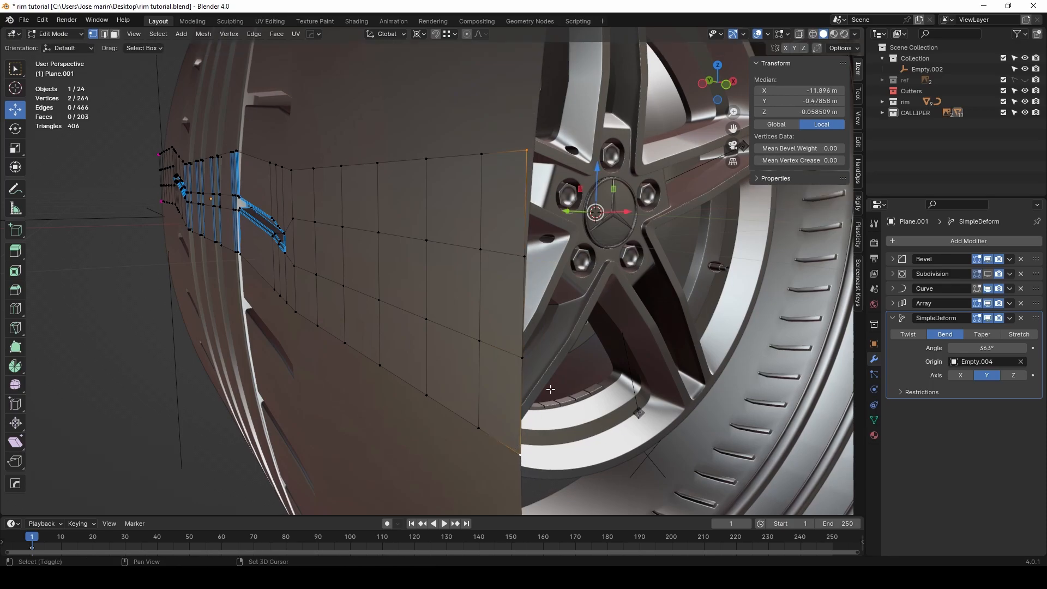
{"action": "key", "text": "Tab"}
Step: Select the tyre together with its profile curve and bend-origin empty
{"action": "scroll", "coordinate": [499, 276], "scroll_direction": "down", "scroll_amount": 4}
{"action": "middle_click_drag", "start_coordinate": [500, 276], "coordinate": [444, 216]}
{"action": "key", "text": "alt+z"}
{"action": "key", "text": "alt+z"}
{"action": "scroll", "coordinate": [251, 228], "scroll_direction": "down", "scroll_amount": 4}
{"action": "left_click", "coordinate": [251, 228]}
{"action": "scroll", "coordinate": [421, 221], "scroll_direction": "up", "scroll_amount": 3}
{"action": "left_click", "coordinate": [277, 250]}
{"action": "left_click", "coordinate": [331, 241], "text": "shift"}
{"action": "left_click_drag", "start_coordinate": [133, 156], "coordinate": [328, 333]}
Step: Scale the selected tyre objects down around the wheel's centre and check the fit against the rim in X-ray
{"action": "scroll", "coordinate": [421, 326], "scroll_direction": "down", "scroll_amount": 1}
{"action": "key", "text": "s"}
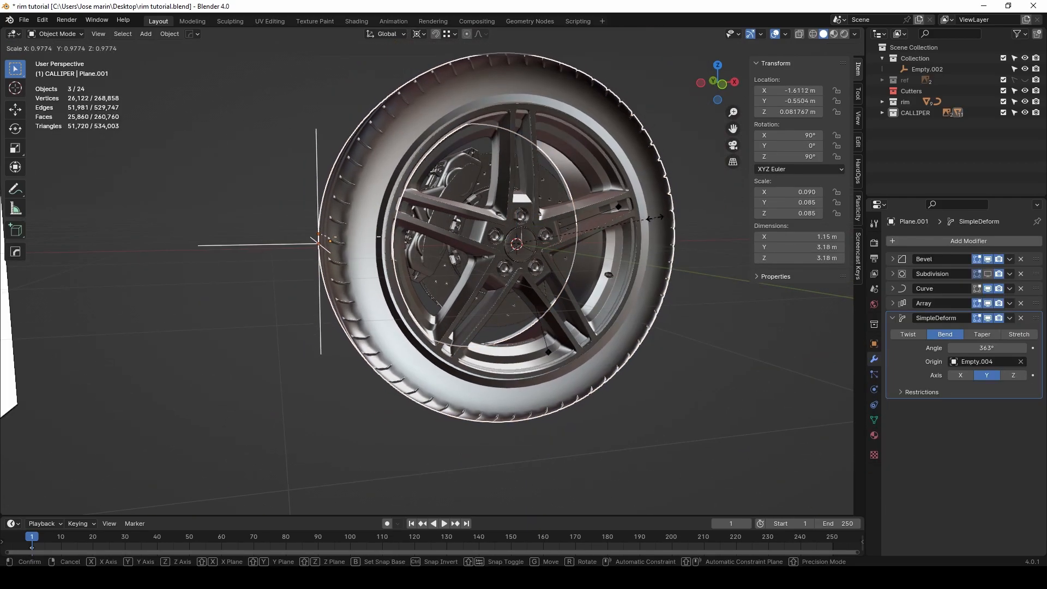
{"action": "left_click", "coordinate": [606, 238]}
{"action": "middle_click_drag", "start_coordinate": [513, 246], "coordinate": [574, 250]}
{"action": "key", "text": "alt+z"}
{"action": "middle_click_drag", "start_coordinate": [491, 230], "coordinate": [616, 232]}
{"action": "key", "text": "alt+z"}
{"action": "key", "text": "alt+a"}
{"action": "middle_click_drag", "start_coordinate": [412, 190], "coordinate": [192, 249]}
Step: Edit the tread segment's mesh again and slide the spoke-side end's edge row further inward
{"action": "left_click", "coordinate": [392, 155]}
{"action": "middle_click_drag", "start_coordinate": [393, 218], "coordinate": [510, 212]}
{"action": "key", "text": "Tab"}
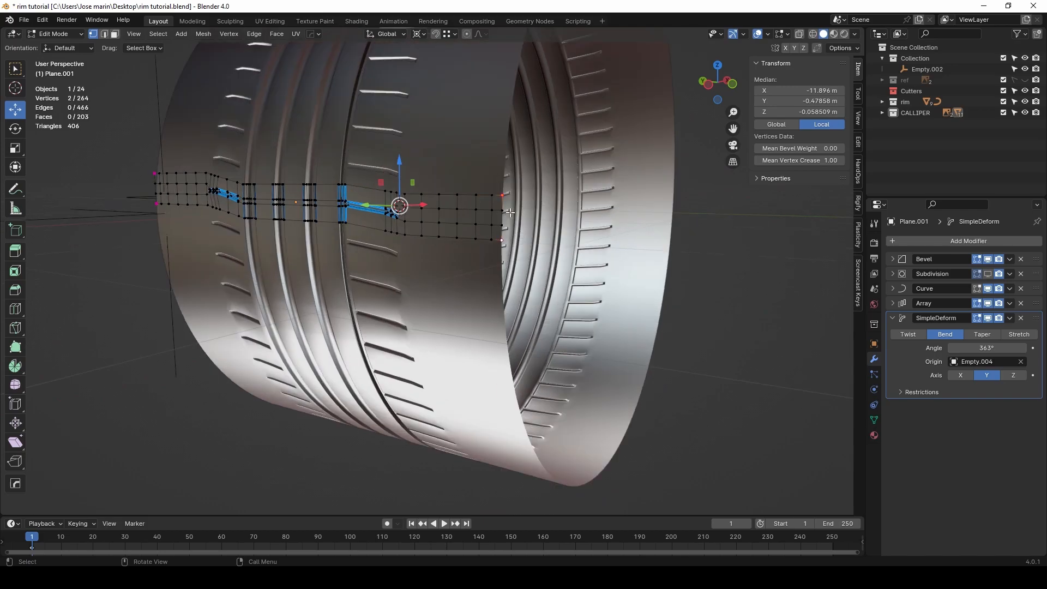
{"action": "left_click", "coordinate": [501, 240], "text": "ctrl"}
{"action": "key", "text": "KP_Decimal"}
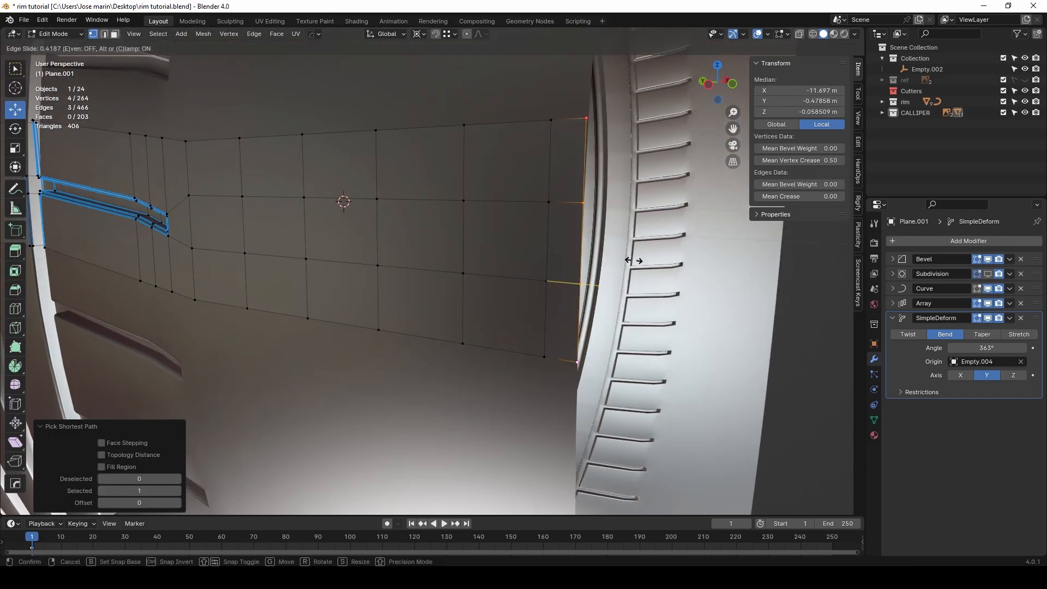
{"action": "left_click", "coordinate": [621, 267]}
Step: Slide the edge row at the tread segment's rear end inward by a factor of about 0.679, and enable Screencast Keys
{"action": "scroll", "coordinate": [600, 267], "scroll_direction": "down", "scroll_amount": 6}
{"action": "middle_click_drag", "start_coordinate": [308, 259], "coordinate": [377, 264]}
{"action": "scroll", "coordinate": [376, 264], "scroll_direction": "up", "scroll_amount": 6}
{"action": "scroll", "coordinate": [376, 264], "scroll_direction": "down", "scroll_amount": 3}
{"action": "left_click", "coordinate": [266, 145]}
{"action": "left_click", "coordinate": [271, 242], "text": "ctrl"}
{"action": "key", "text": "g"}
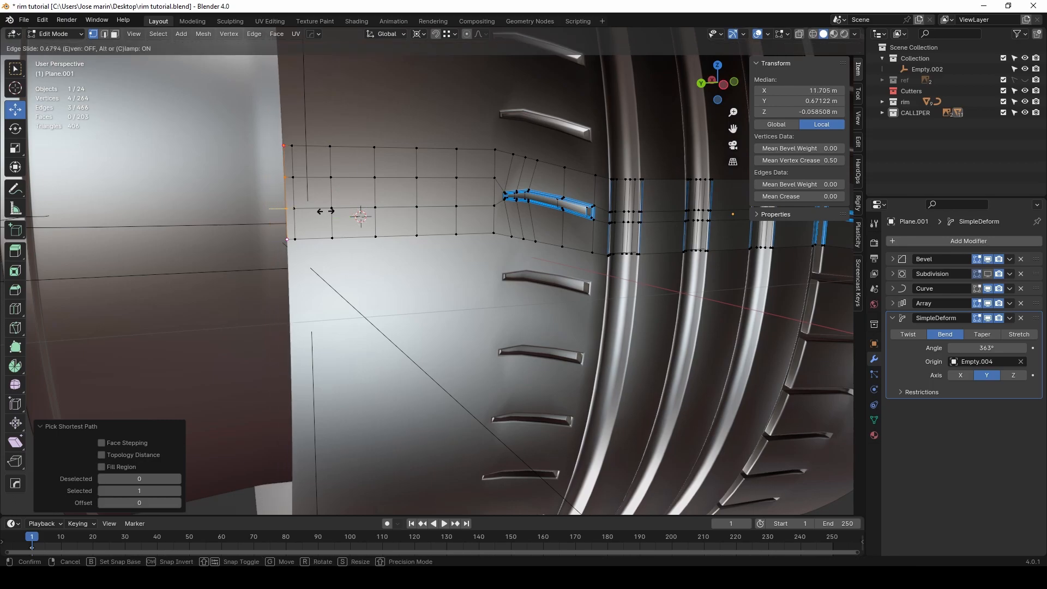
{"action": "left_click", "coordinate": [764, 65]}
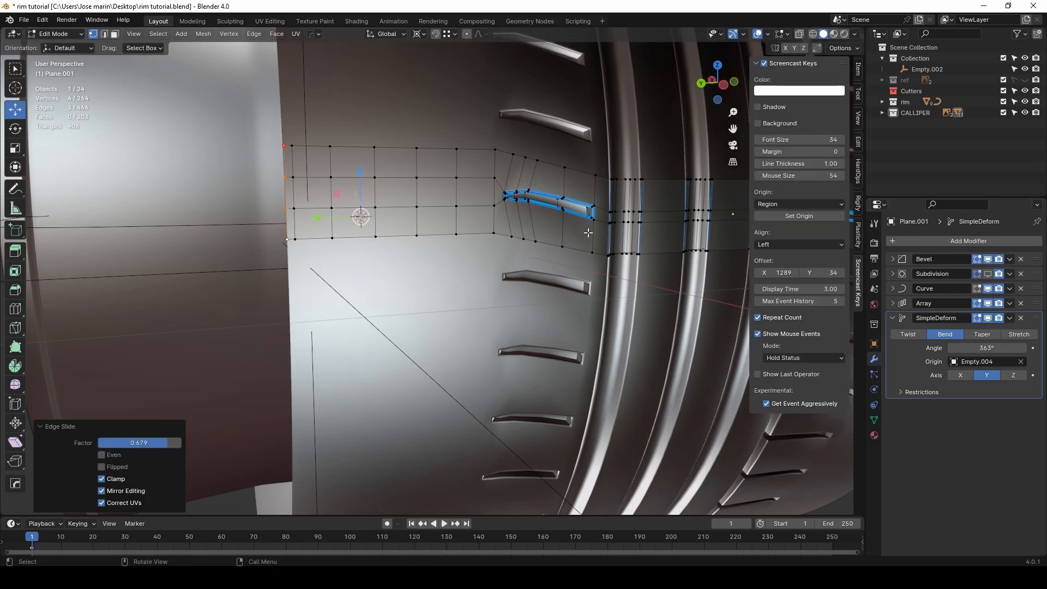
Step: Leave the tread segment's mesh editing, select the rim object and hide it to expose the tyre's inner side
{"action": "key", "text": "n"}
{"action": "scroll", "coordinate": [588, 233], "scroll_direction": "down", "scroll_amount": 8}
{"action": "key", "text": "Tab"}
{"action": "middle_click_drag", "start_coordinate": [545, 218], "coordinate": [523, 163]}
{"action": "scroll", "coordinate": [545, 170], "scroll_direction": "up", "scroll_amount": 4}
{"action": "left_click", "coordinate": [550, 167]}
{"action": "key", "text": "Tab"}
{"action": "key", "text": "Tab"}
{"action": "scroll", "coordinate": [545, 164], "scroll_direction": "down", "scroll_amount": 3}
{"action": "left_click", "coordinate": [442, 189]}
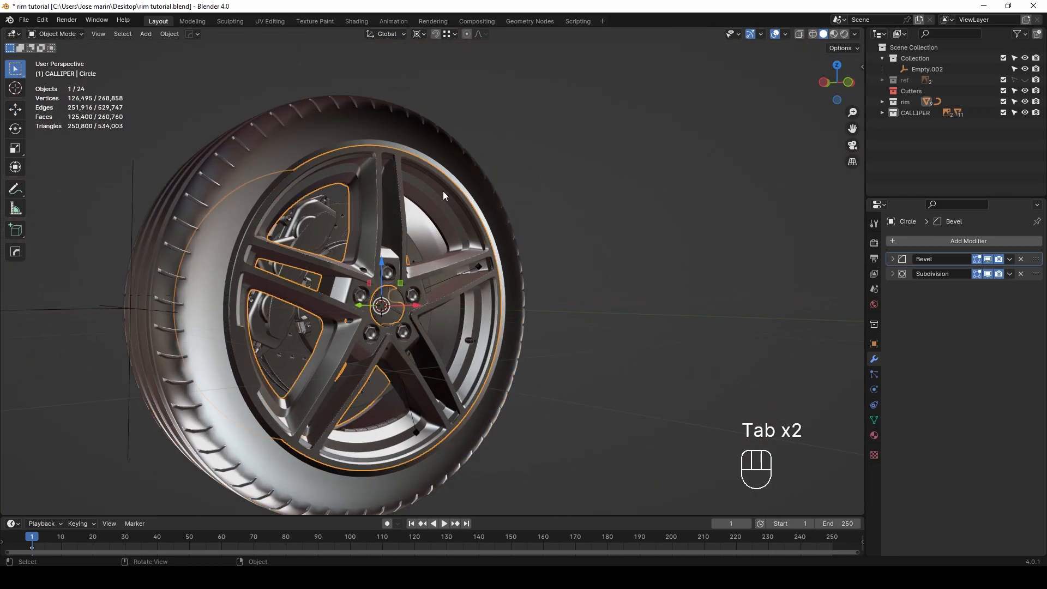
{"action": "key", "text": "h"}
Step: Edit the tyre's segment mesh again, dissolve an edge row near its end and select the new outer edge row
{"action": "mouse_move", "coordinate": [473, 221]}
{"action": "middle_mouse_down"}
{"action": "mouse_move", "coordinate": [428, 224]}
{"action": "mouse_move", "coordinate": [491, 213]}
{"action": "middle_mouse_up"}
{"action": "key", "text": "Tab"}
{"action": "left_click", "coordinate": [367, 151]}
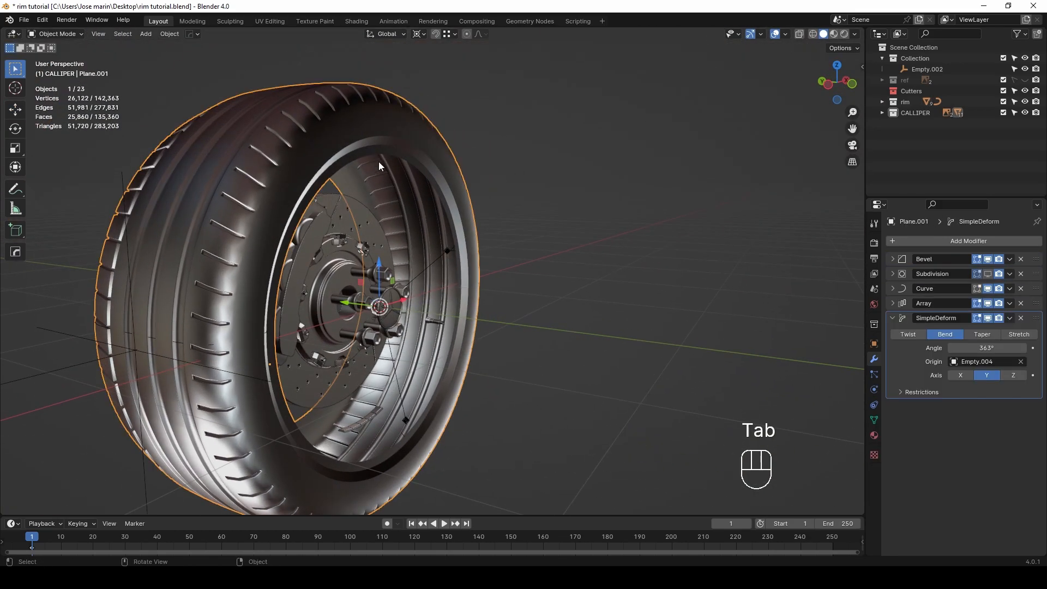
{"action": "middle_click_drag", "start_coordinate": [368, 151], "coordinate": [400, 180]}
{"action": "key", "text": "Tab"}
{"action": "middle_click_drag", "start_coordinate": [434, 248], "coordinate": [430, 229]}
{"action": "middle_click_drag", "start_coordinate": [432, 322], "coordinate": [376, 267], "text": "shift"}
{"action": "scroll", "coordinate": [365, 253], "scroll_direction": "up", "scroll_amount": 4}
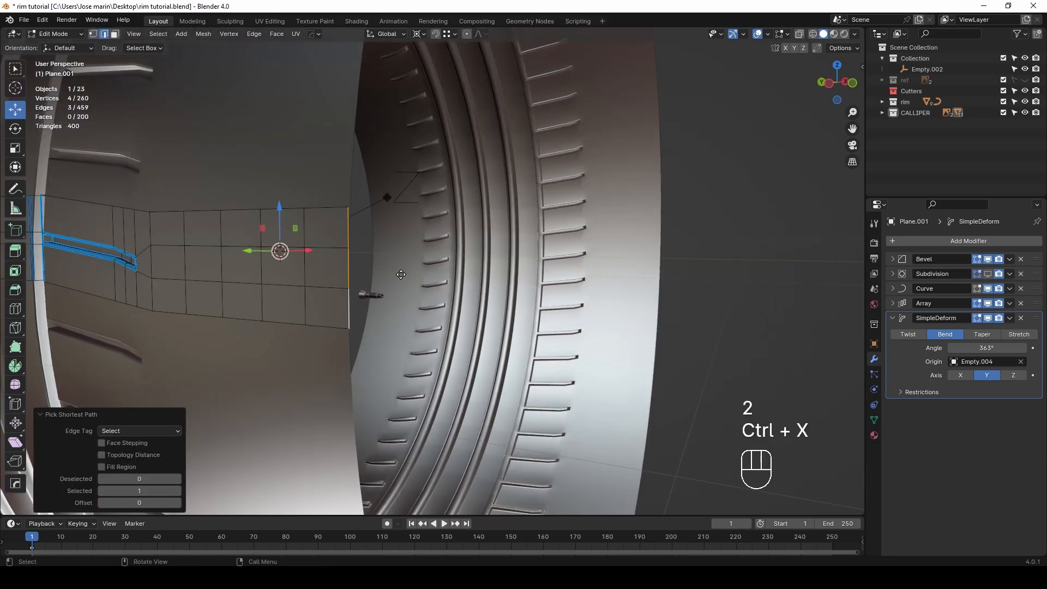
Step: Try sliding the selected end edge row of the segment and unhide the rim to compare
{"action": "key", "text": "g"}
{"action": "key", "text": "g"}
{"action": "key", "text": "Tab"}
{"action": "scroll", "coordinate": [381, 280], "scroll_direction": "down", "scroll_amount": 8}
{"action": "key", "text": "alt+h"}
Step: Examine how both tyre edges meet the rim, switching between the whole tyre and its editable segment
{"action": "left_click", "coordinate": [490, 212]}
{"action": "scroll", "coordinate": [485, 204], "scroll_direction": "up", "scroll_amount": 3}
{"action": "middle_click_drag", "start_coordinate": [490, 202], "coordinate": [463, 201]}
{"action": "middle_click_drag", "start_coordinate": [404, 215], "coordinate": [381, 225], "text": "shift"}
{"action": "scroll", "coordinate": [398, 245], "scroll_direction": "down", "scroll_amount": 6}
{"action": "middle_click_drag", "start_coordinate": [414, 261], "coordinate": [384, 284]}
{"action": "scroll", "coordinate": [385, 285], "scroll_direction": "up", "scroll_amount": 3}
{"action": "scroll", "coordinate": [384, 284], "scroll_direction": "up", "scroll_amount": 3}
{"action": "key", "text": "Tab"}
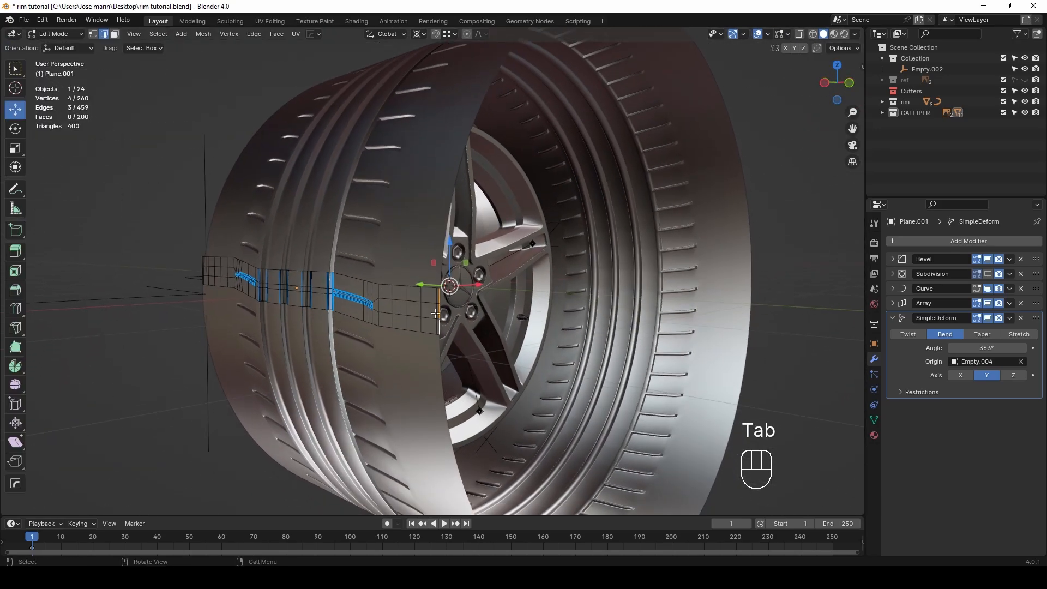
{"action": "left_click_drag", "start_coordinate": [413, 293], "coordinate": [413, 294]}
{"action": "key", "text": "Tab"}
{"action": "middle_click_drag", "start_coordinate": [420, 291], "coordinate": [502, 239]}
Step: Undo the last edge slide and the unhiding of the rim, returning to the segment's mesh
{"action": "key", "text": "ctrl+z"}
{"action": "key", "text": "ctrl+z"}
{"action": "key", "text": "ctrl+z"}
{"action": "key", "text": "ctrl+z"}
{"action": "key", "text": "ctrl+z"}
{"action": "key", "text": "ctrl+z"}
{"action": "key", "text": "ctrl+z"}
{"action": "key", "text": "ctrl+z"}
{"action": "key", "text": "ctrl+z"}
{"action": "scroll", "coordinate": [502, 238], "scroll_direction": "up", "scroll_amount": 3}
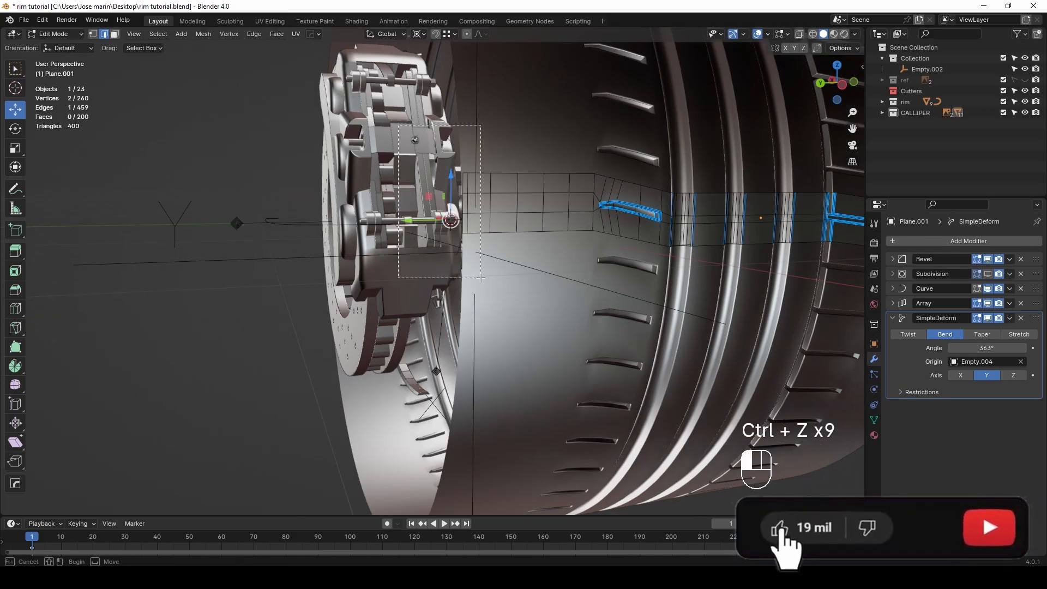
Step: Dissolve a further edge row at the segment's brake-side end and select the new end edge row
{"action": "left_click_drag", "start_coordinate": [413, 222], "coordinate": [421, 220]}
{"action": "scroll", "coordinate": [489, 199], "scroll_direction": "up", "scroll_amount": 3}
{"action": "key", "text": "ctrl+x"}
{"action": "scroll", "coordinate": [570, 143], "scroll_direction": "down", "scroll_amount": 3}
{"action": "middle_click_drag", "start_coordinate": [542, 124], "coordinate": [538, 153], "text": "shift"}
{"action": "left_click", "coordinate": [513, 172], "text": "alt"}
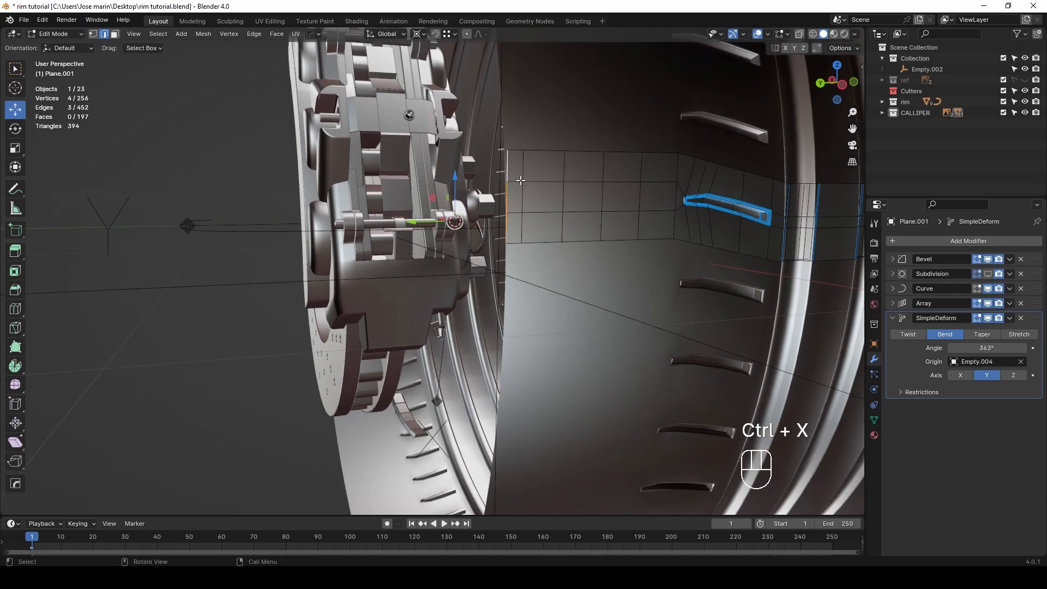
Step: Leave mesh editing, unhide the rim and check the shortened tyre against it from the brake side
{"action": "middle_click_drag", "start_coordinate": [547, 195], "coordinate": [433, 210]}
{"action": "key", "text": "alt+h"}
{"action": "left_click", "coordinate": [530, 158]}
{"action": "scroll", "coordinate": [530, 158], "scroll_direction": "up", "scroll_amount": 3}
{"action": "scroll", "coordinate": [531, 192], "scroll_direction": "up", "scroll_amount": 2}
{"action": "middle_click_drag", "start_coordinate": [530, 158], "coordinate": [384, 223], "text": "shift"}
{"action": "left_click", "coordinate": [531, 192]}
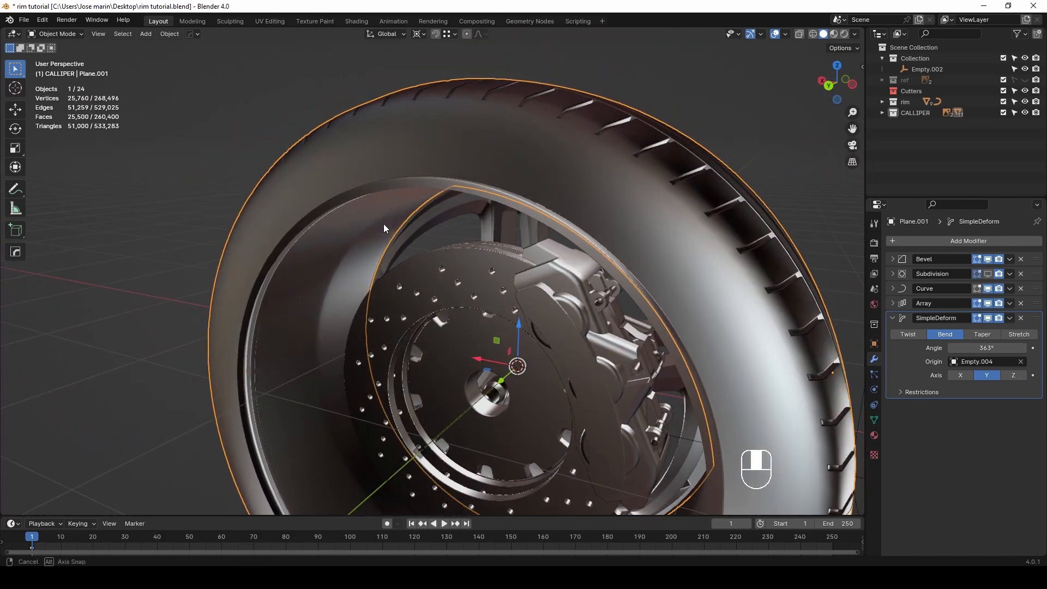
{"action": "key", "text": "Tab"}
{"action": "key", "text": "Tab"}
{"action": "middle_click_drag", "start_coordinate": [518, 189], "coordinate": [448, 224]}
{"action": "middle_click_drag", "start_coordinate": [435, 350], "coordinate": [443, 371]}
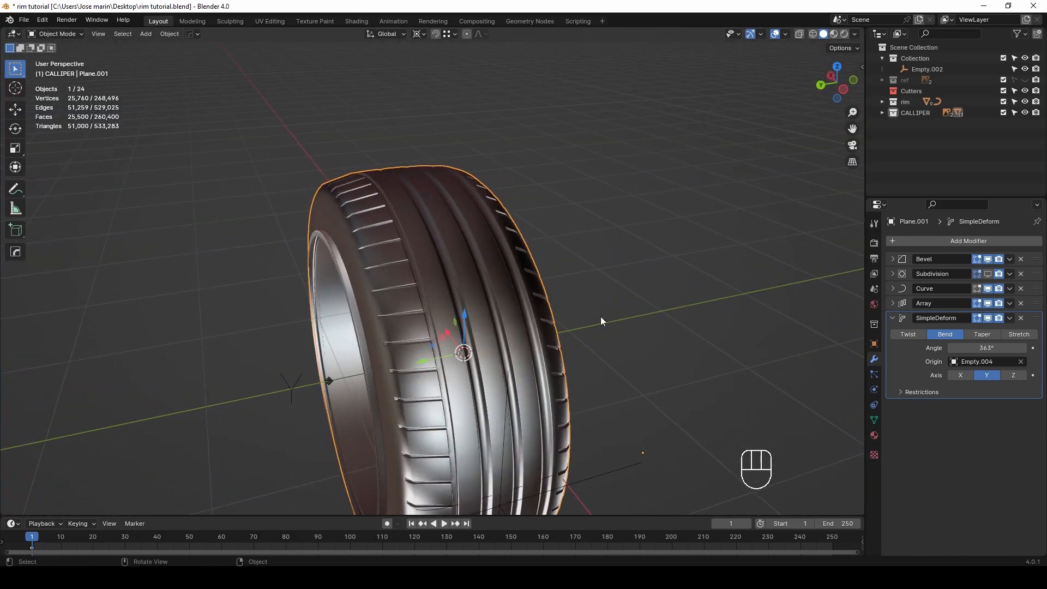
Step: Add the tyre's helper objects to the selection, shift them slightly along Y and check the fit around the rim
{"action": "left_click", "coordinate": [597, 369], "text": "shift"}
{"action": "left_click_drag", "start_coordinate": [424, 362], "coordinate": [423, 368]}
{"action": "scroll", "coordinate": [480, 364], "scroll_direction": "down", "scroll_amount": 3}
{"action": "middle_click_drag", "start_coordinate": [480, 365], "coordinate": [572, 376]}
{"action": "left_click_drag", "start_coordinate": [630, 427], "coordinate": [552, 344]}
{"action": "middle_click_drag", "start_coordinate": [561, 344], "coordinate": [487, 340]}
{"action": "scroll", "coordinate": [612, 314], "scroll_direction": "up", "scroll_amount": 1}
{"action": "left_click", "coordinate": [647, 287]}
{"action": "middle_click_drag", "start_coordinate": [627, 300], "coordinate": [462, 245]}
{"action": "scroll", "coordinate": [419, 234], "scroll_direction": "up", "scroll_amount": 3}
{"action": "left_click", "coordinate": [577, 235]}
{"action": "scroll", "coordinate": [462, 245], "scroll_direction": "down", "scroll_amount": 2}
{"action": "middle_click_drag", "start_coordinate": [349, 251], "coordinate": [490, 245]}
Step: Turn on the face orientation overlay and recalculate the normals of the whole tread segment to face outside
{"action": "left_click", "coordinate": [785, 34]}
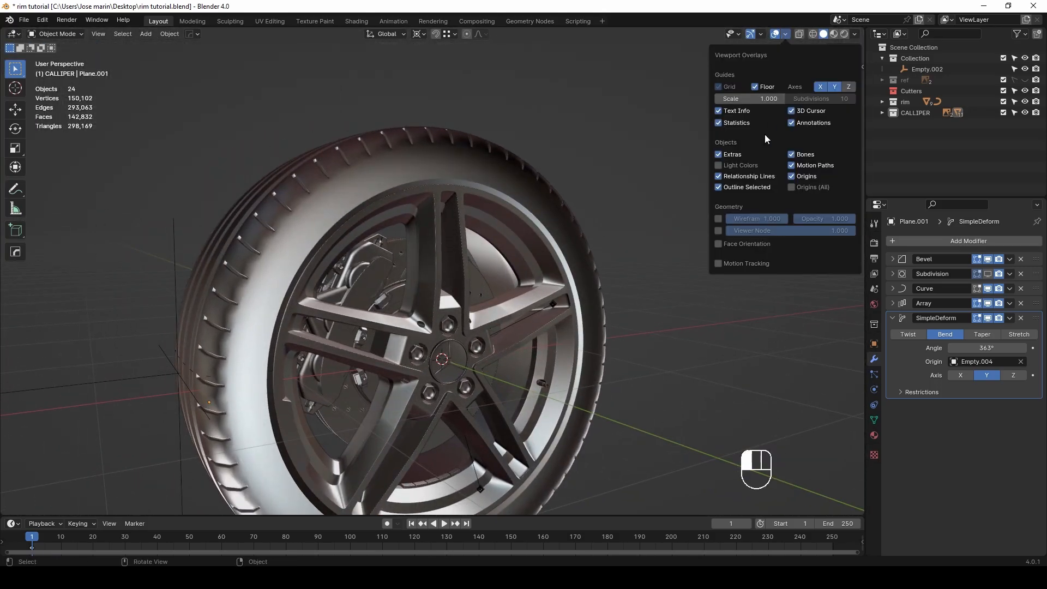
{"action": "left_click", "coordinate": [718, 243]}
{"action": "scroll", "coordinate": [604, 234], "scroll_direction": "down", "scroll_amount": 3}
{"action": "scroll", "coordinate": [403, 246], "scroll_direction": "up", "scroll_amount": 6}
{"action": "key", "text": "Tab"}
{"action": "key", "text": "a"}
{"action": "key", "text": "shift+n"}
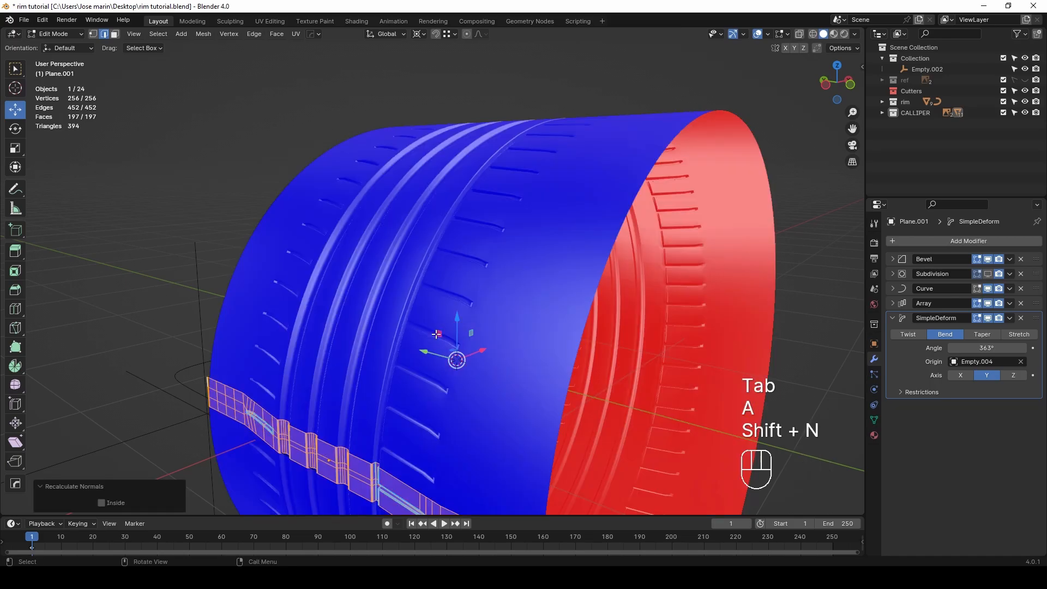
{"action": "key", "text": "Tab"}
Step: Check the wheel briefly in X-ray and turn off the face orientation overlay
{"action": "scroll", "coordinate": [436, 334], "scroll_direction": "down", "scroll_amount": 4}
{"action": "key", "text": "alt+z"}
{"action": "key", "text": "alt+z"}
{"action": "middle_click_drag", "start_coordinate": [549, 297], "coordinate": [482, 297]}
{"action": "left_click", "coordinate": [594, 281]}
{"action": "key", "text": "alt+z"}
{"action": "left_click", "coordinate": [785, 34]}
{"action": "left_click", "coordinate": [716, 256]}
{"action": "key", "text": "alt+z"}
Step: Move the tyre, its profile curve and its bend-origin empty into a new collection named neumatico
{"action": "middle_click_drag", "start_coordinate": [568, 259], "coordinate": [518, 257]}
{"action": "middle_click_drag", "start_coordinate": [518, 256], "coordinate": [504, 212], "text": "shift"}
{"action": "middle_click_drag", "start_coordinate": [381, 254], "coordinate": [462, 272]}
{"action": "left_click", "coordinate": [562, 252]}
{"action": "left_click", "coordinate": [680, 179]}
{"action": "middle_click_drag", "start_coordinate": [581, 243], "coordinate": [490, 219]}
{"action": "scroll", "coordinate": [480, 261], "scroll_direction": "up", "scroll_amount": 2}
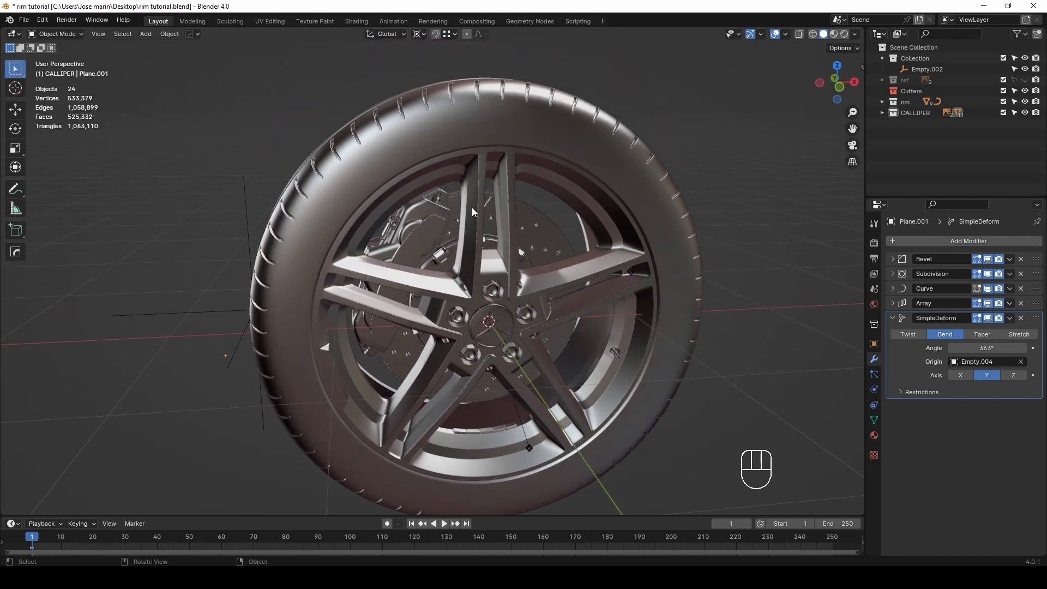
{"action": "left_click", "coordinate": [201, 313], "text": "shift"}
{"action": "key", "text": "m"}
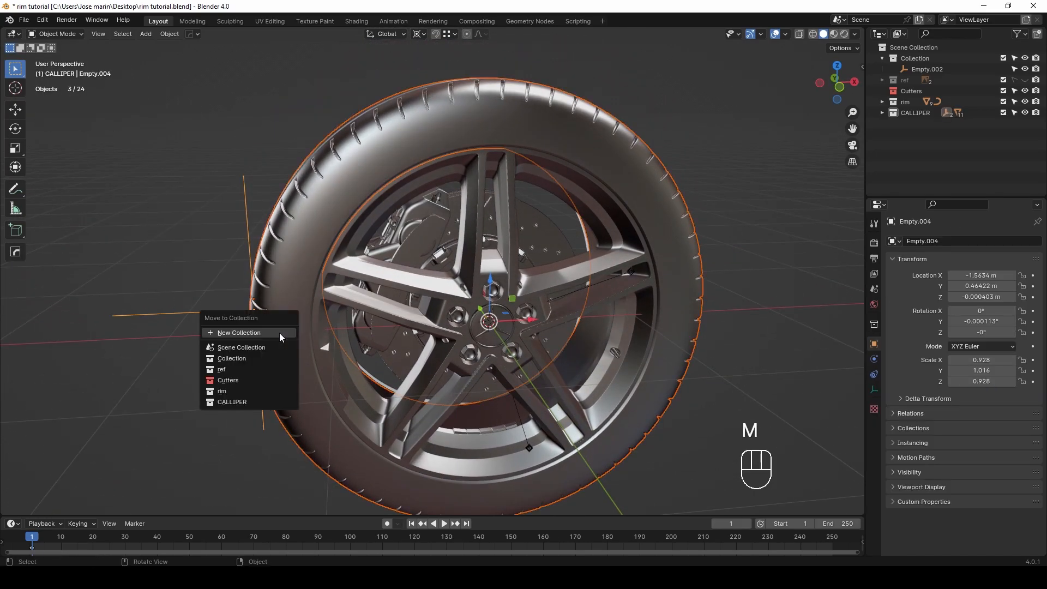
{"action": "left_click", "coordinate": [279, 333]}
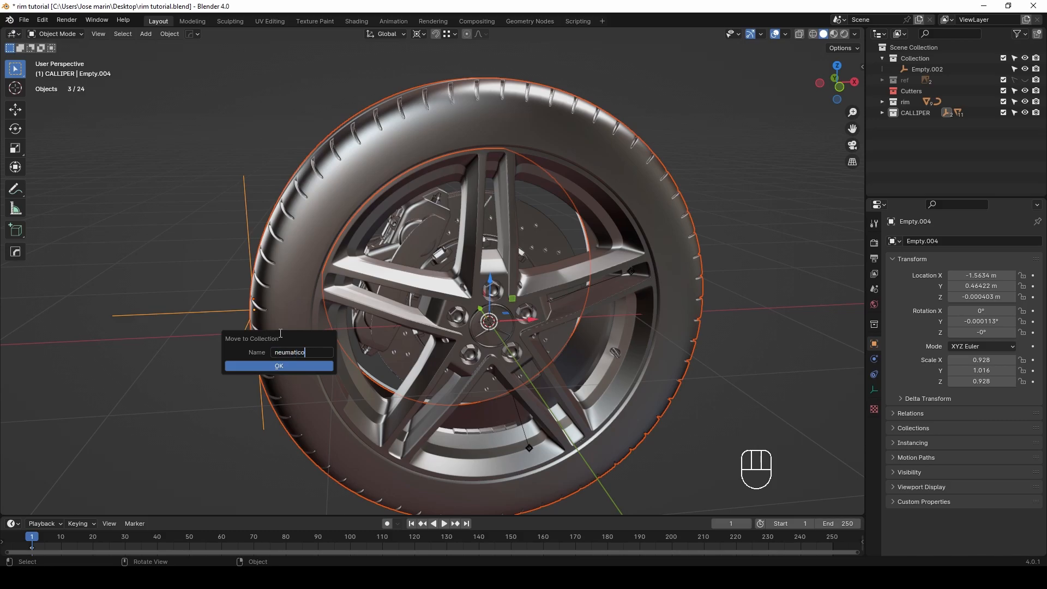
{"action": "middle_click_drag", "start_coordinate": [515, 302], "coordinate": [506, 317]}
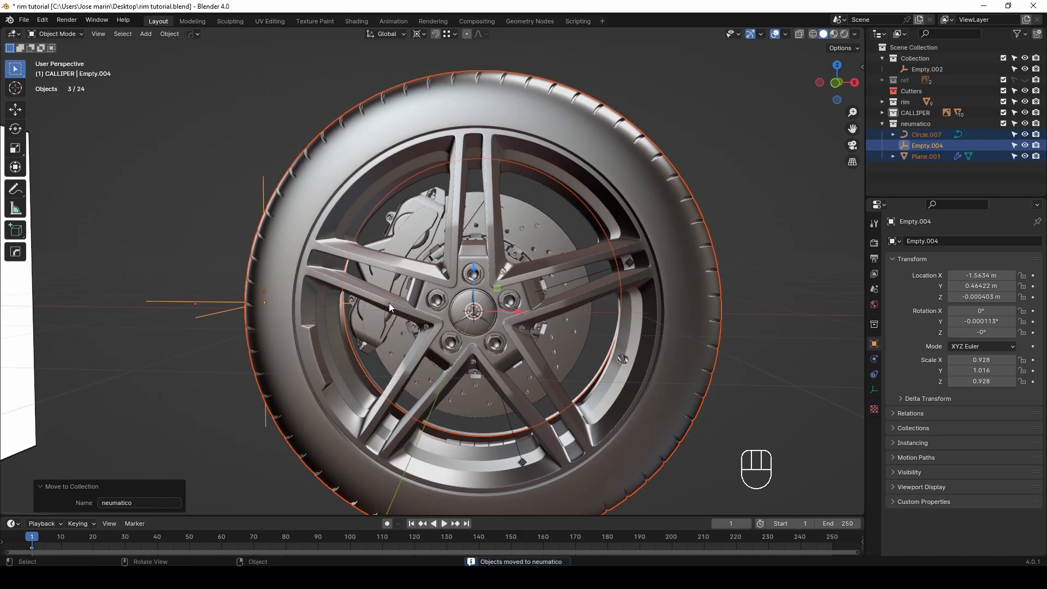
Step: Hide the selected tyre objects to view the bare wheel, and unhide them again
{"action": "key", "text": "h"}
{"action": "middle_click_drag", "start_coordinate": [367, 293], "coordinate": [589, 253]}
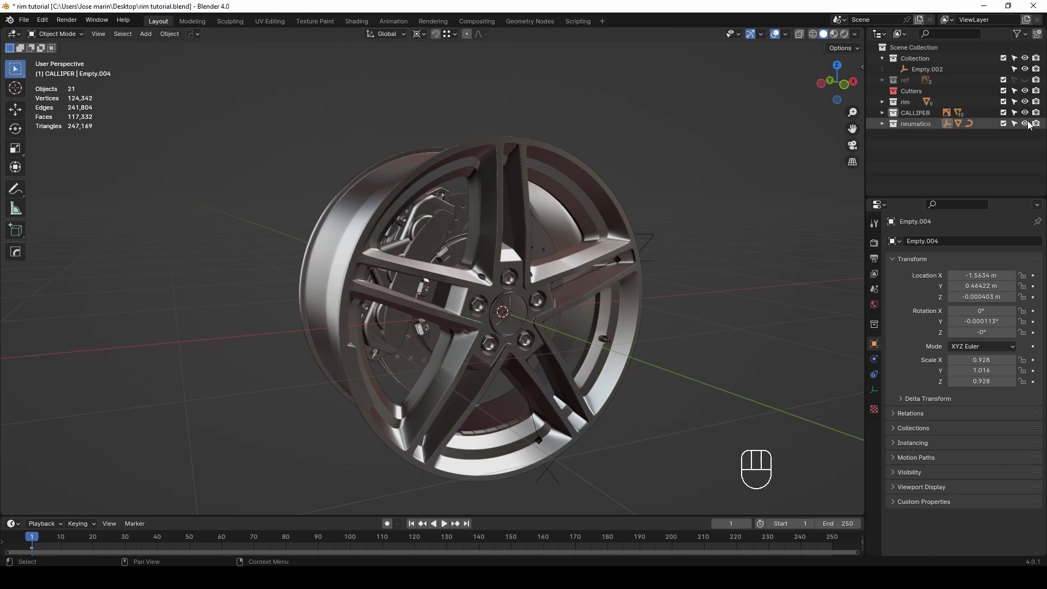
{"action": "key", "text": "alt+h"}
{"action": "middle_click_drag", "start_coordinate": [708, 159], "coordinate": [414, 283]}
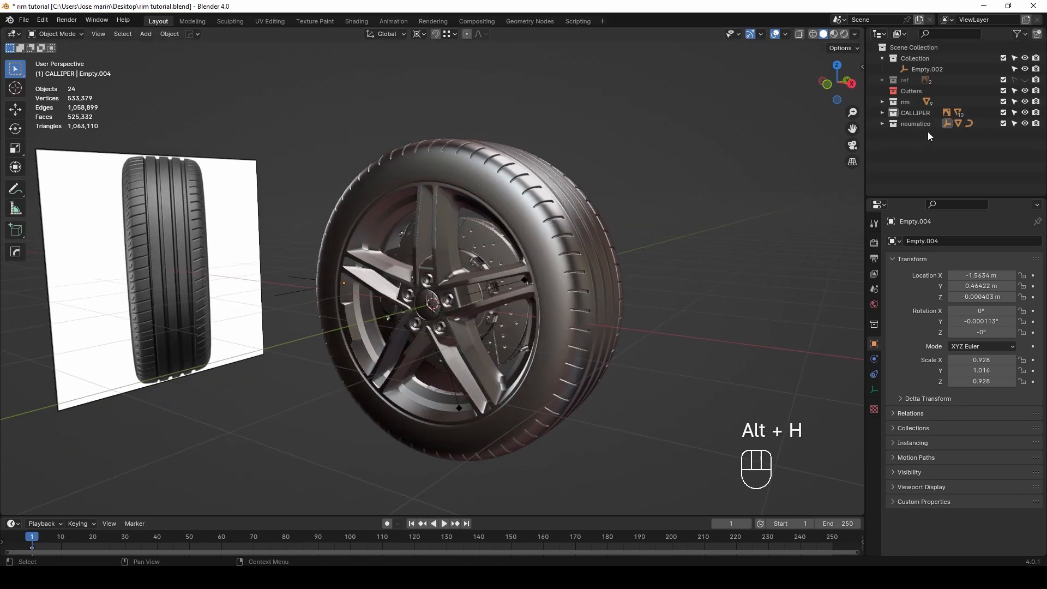
Step: Hide the neumatico and CALLIPER collections and toggle the rim collection's visibility to check what it contains
{"action": "left_click", "coordinate": [1025, 124]}
{"action": "left_click", "coordinate": [1026, 112]}
{"action": "middle_click_drag", "start_coordinate": [514, 239], "coordinate": [590, 226]}
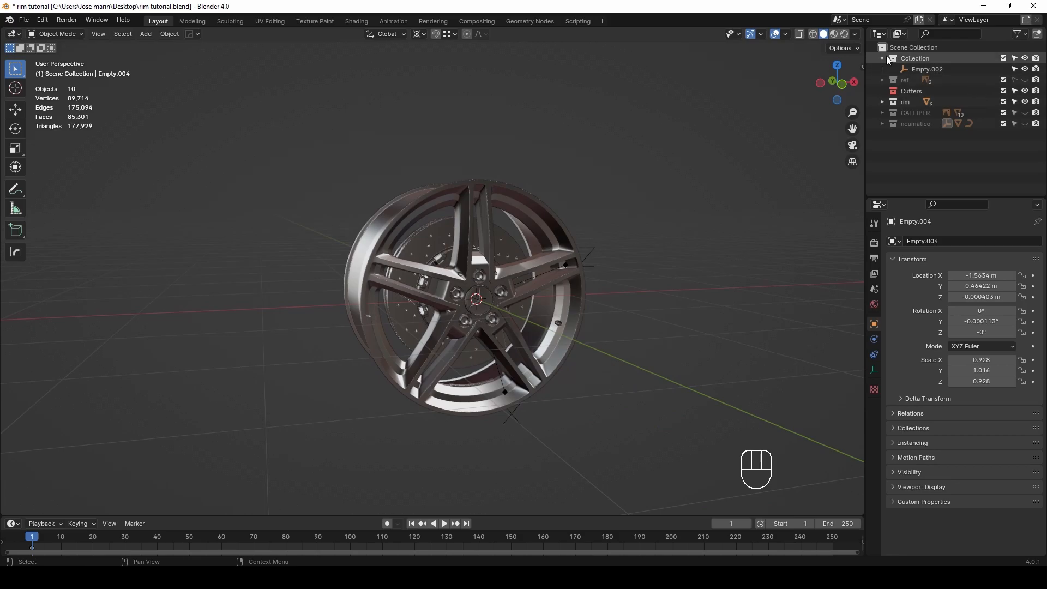
{"action": "left_click", "coordinate": [1025, 91]}
{"action": "left_click", "coordinate": [1025, 91]}
{"action": "scroll", "coordinate": [523, 239], "scroll_direction": "up", "scroll_amount": 2}
{"action": "middle_click_drag", "start_coordinate": [507, 245], "coordinate": [530, 255]}
{"action": "scroll", "coordinate": [535, 250], "scroll_direction": "down", "scroll_amount": 1}
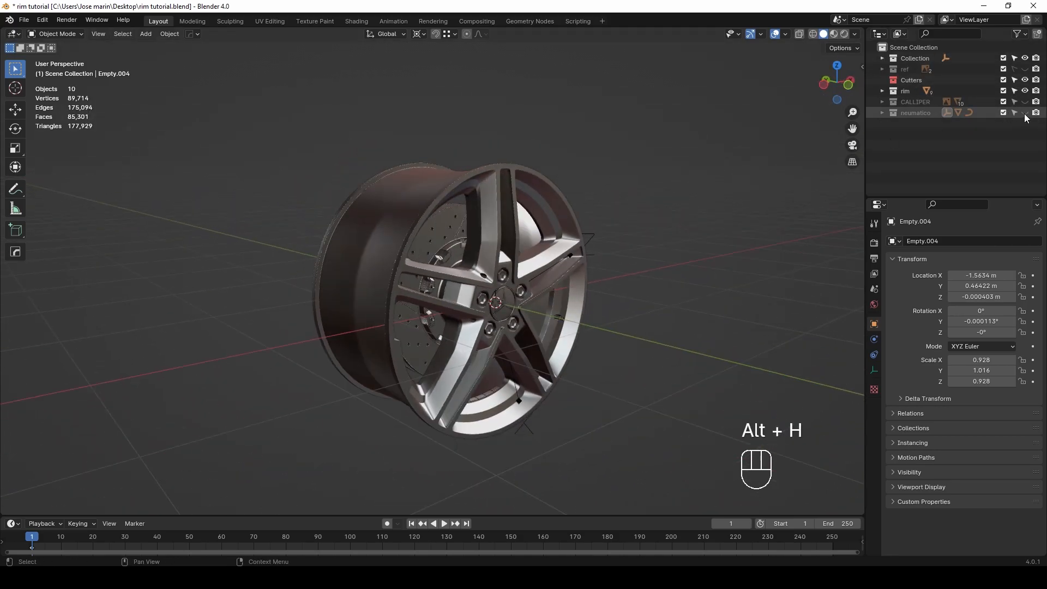
Step: Show the neumatico and CALLIPER collections again, and display the ref collection briefly before hiding it
{"action": "left_click", "coordinate": [1025, 113]}
{"action": "left_click", "coordinate": [1025, 102]}
{"action": "left_click", "coordinate": [1025, 69]}
{"action": "scroll", "coordinate": [508, 266], "scroll_direction": "down", "scroll_amount": 3}
{"action": "scroll", "coordinate": [508, 266], "scroll_direction": "up", "scroll_amount": 3}
{"action": "middle_click_drag", "start_coordinate": [508, 266], "coordinate": [561, 274]}
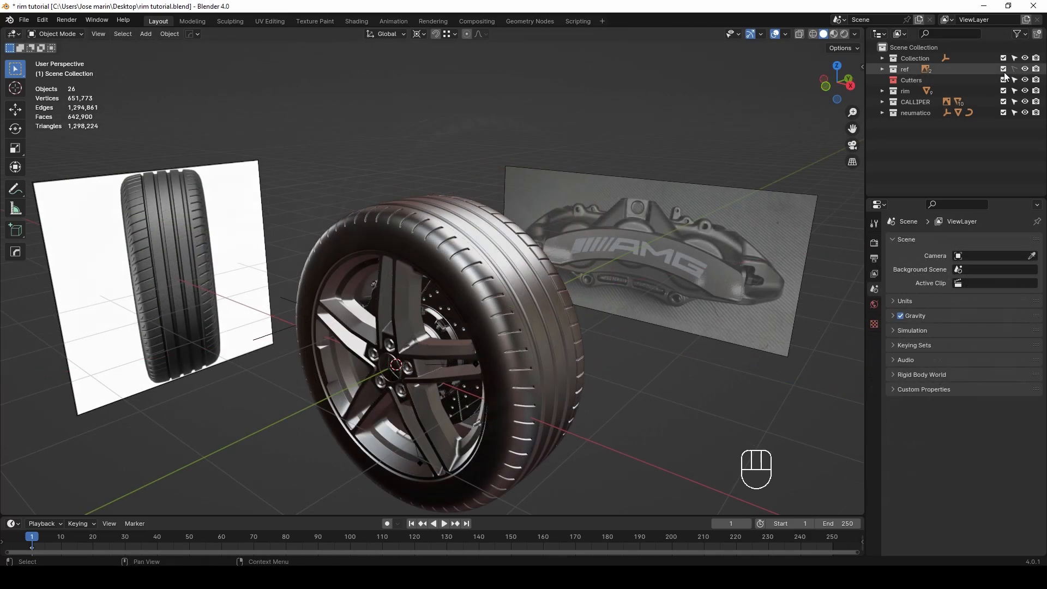
{"action": "left_click", "coordinate": [1025, 69]}
Step: Delete the tyre reference image standing beside the wheel
{"action": "left_click", "coordinate": [249, 202]}
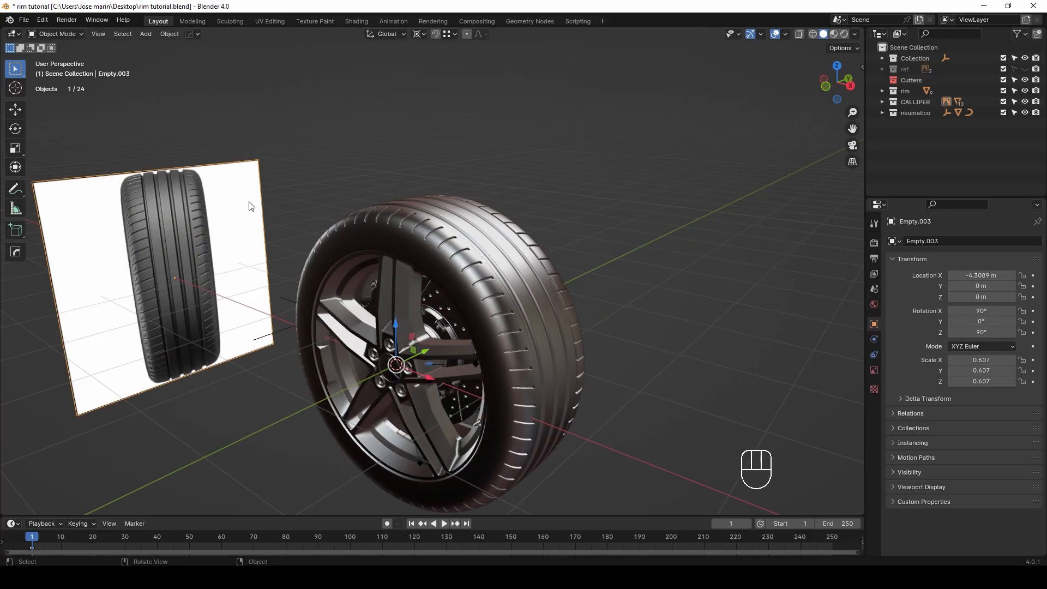
{"action": "key", "text": "x"}
{"action": "left_click", "coordinate": [249, 207]}
{"action": "middle_click_drag", "start_coordinate": [247, 203], "coordinate": [464, 287]}
Step: Add a cube at the wheel's centre in front view, scale it down and raise it about 1.5 m onto the tread
{"action": "key", "text": "KP_1"}
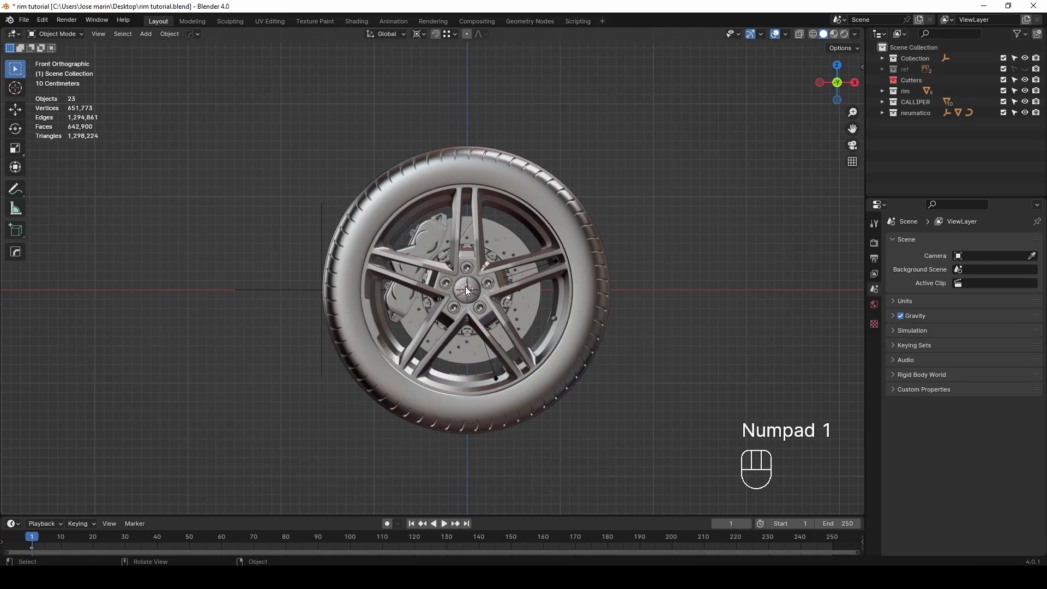
{"action": "key", "text": "shift+a"}
{"action": "mouse_move", "coordinate": [466, 286]}
{"action": "left_click", "coordinate": [522, 309]}
{"action": "key", "text": "s"}
{"action": "left_click", "coordinate": [477, 289]}
{"action": "left_click_drag", "start_coordinate": [464, 126], "coordinate": [465, 95]}
{"action": "middle_click_drag", "start_coordinate": [479, 157], "coordinate": [551, 254]}
{"action": "scroll", "coordinate": [587, 204], "scroll_direction": "up", "scroll_amount": 4}
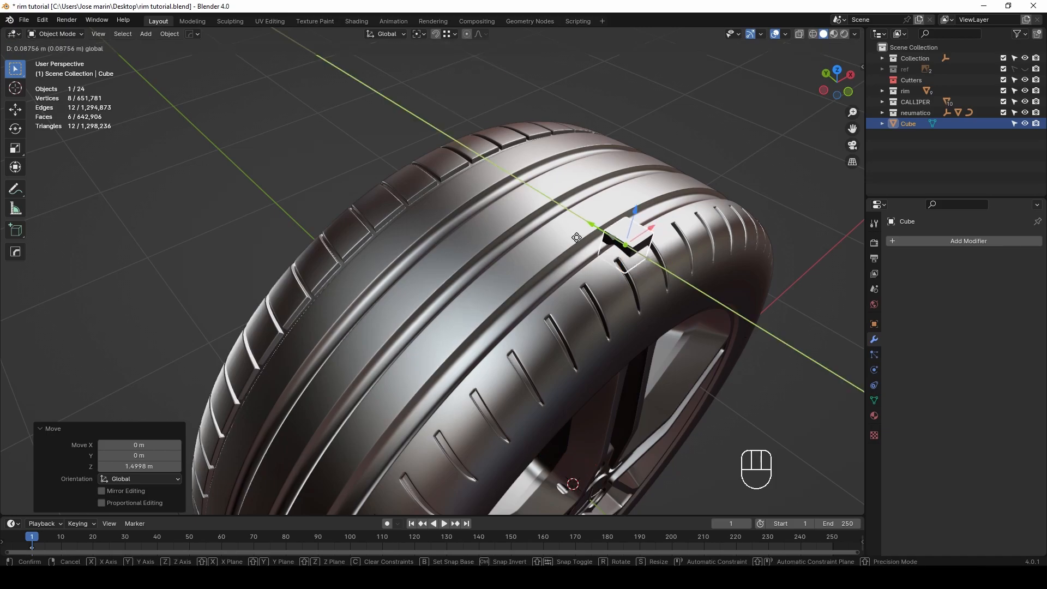
Step: Fit the cube into the outer tread groove by rescaling it along Y and nudging it about 0.0066 m in Z and 0.0047 m in Y
{"action": "key", "text": "KP_Decimal"}
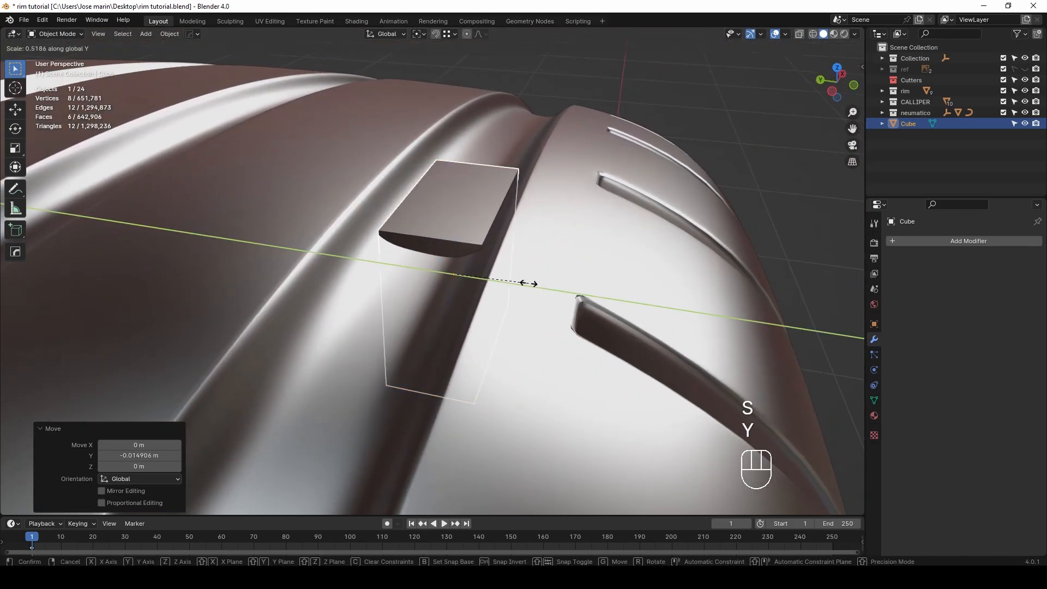
{"action": "left_click", "coordinate": [564, 282]}
{"action": "middle_click_drag", "start_coordinate": [565, 282], "coordinate": [472, 246]}
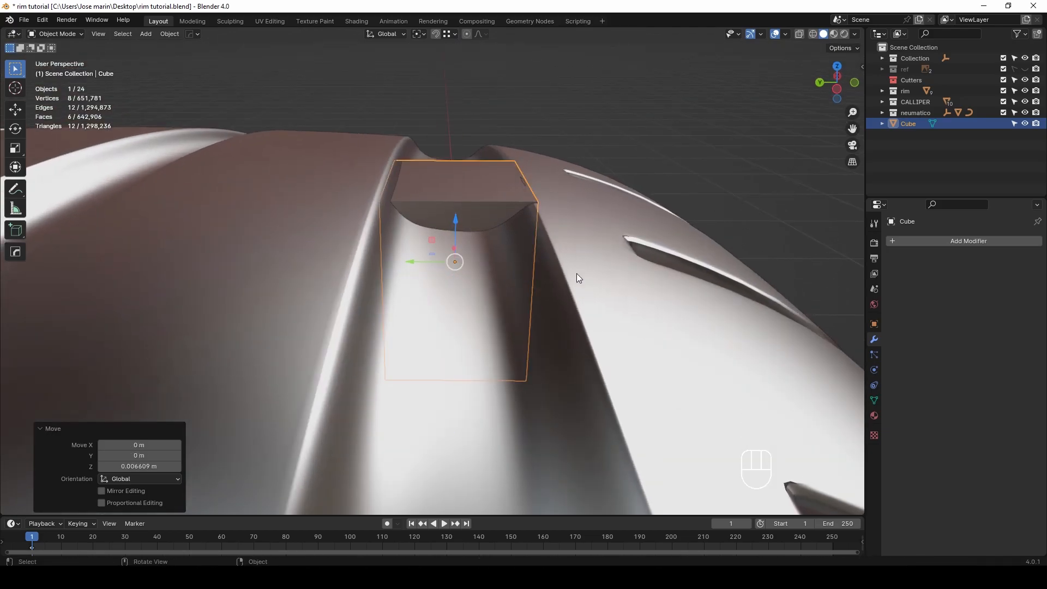
{"action": "left_click_drag", "start_coordinate": [416, 260], "coordinate": [413, 260]}
{"action": "middle_click_drag", "start_coordinate": [414, 260], "coordinate": [449, 247]}
Step: Apply all transforms to the cube and round its two upper edges across the groove with a multi-segment bevel
{"action": "key", "text": "ctrl+a"}
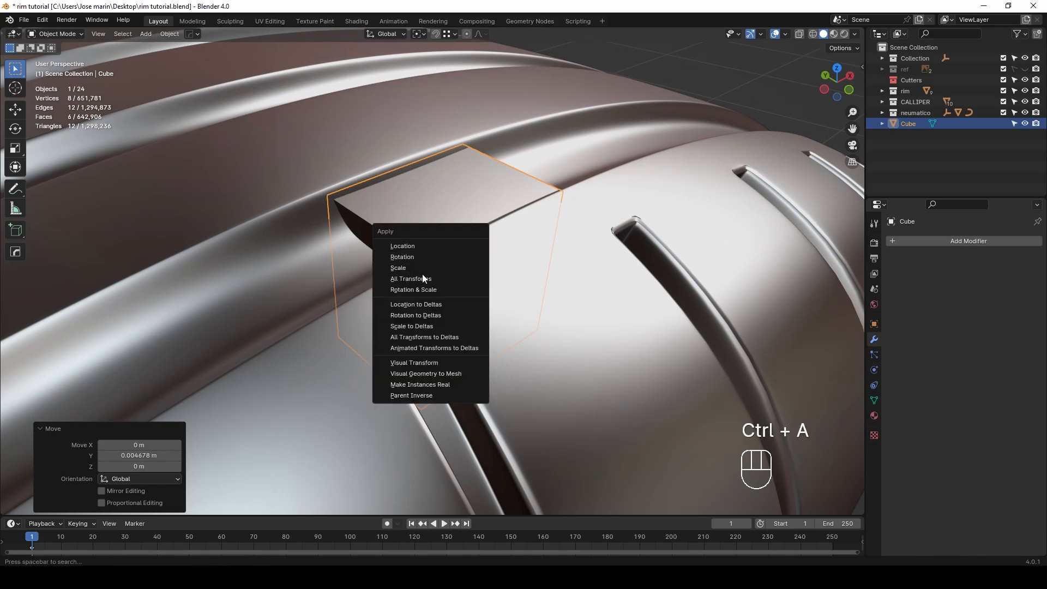
{"action": "left_click", "coordinate": [423, 272]}
{"action": "key", "text": "Tab"}
{"action": "key", "text": "2"}
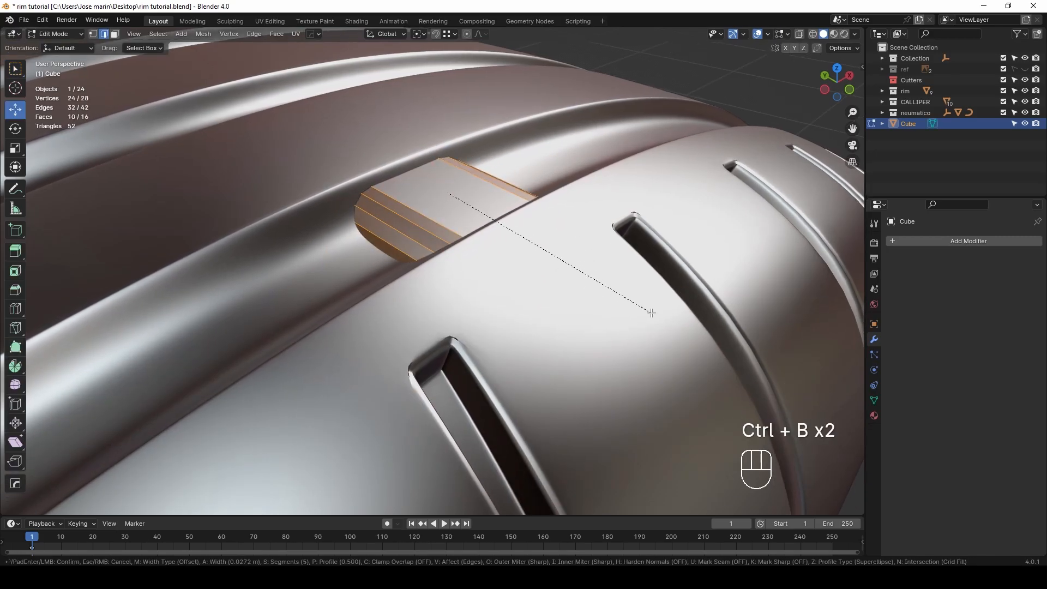
{"action": "left_click", "coordinate": [672, 368]}
{"action": "mouse_move", "coordinate": [552, 254]}
{"action": "middle_mouse_down"}
{"action": "mouse_move", "coordinate": [574, 262]}
{"action": "mouse_move", "coordinate": [580, 283]}
{"action": "mouse_move", "coordinate": [523, 248]}
{"action": "mouse_move", "coordinate": [544, 250]}
{"action": "middle_mouse_up"}
{"action": "key", "text": "Tab"}
Step: Apply smooth shading to the bevelled cube and try scaling it as an object
{"action": "right_click", "coordinate": [490, 242]}
{"action": "left_click", "coordinate": [462, 242]}
{"action": "mouse_move", "coordinate": [463, 242]}
{"action": "middle_mouse_down"}
{"action": "mouse_move", "coordinate": [663, 122]}
{"action": "mouse_move", "coordinate": [406, 243]}
{"action": "mouse_move", "coordinate": [479, 254]}
{"action": "middle_mouse_up"}
{"action": "scroll", "coordinate": [479, 254], "scroll_direction": "up", "scroll_amount": 2}
{"action": "key", "text": "s"}
{"action": "right_click", "coordinate": [507, 238]}
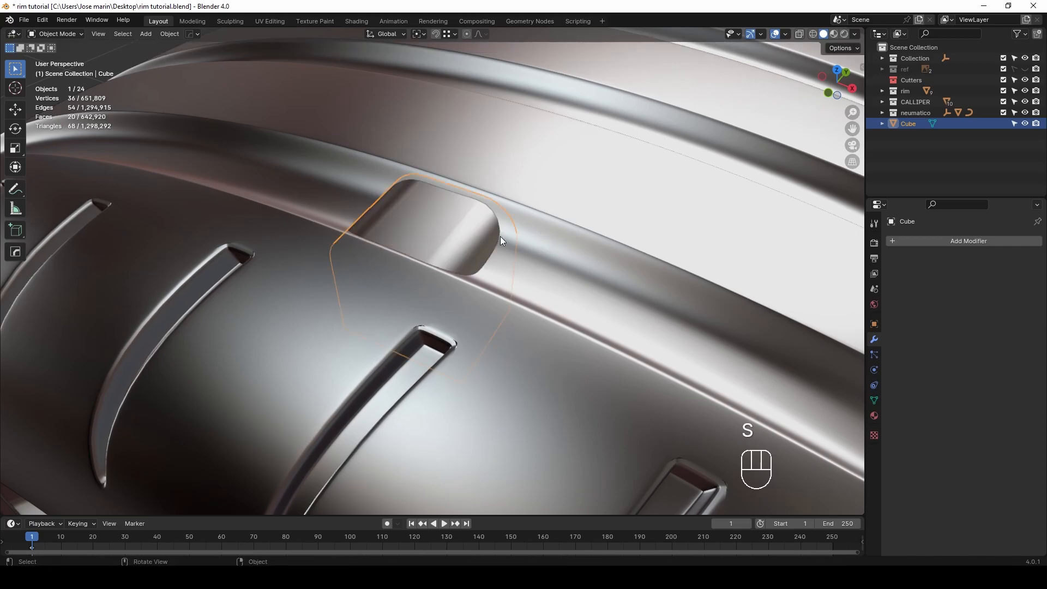
Step: Raise the whole groove block mesh about 0.0099 m in Z and scale it slightly wider along Y
{"action": "key", "text": "Tab"}
{"action": "key", "text": "a"}
{"action": "key", "text": "s"}
{"action": "left_click", "coordinate": [581, 228]}
{"action": "middle_click_drag", "start_coordinate": [581, 228], "coordinate": [419, 231]}
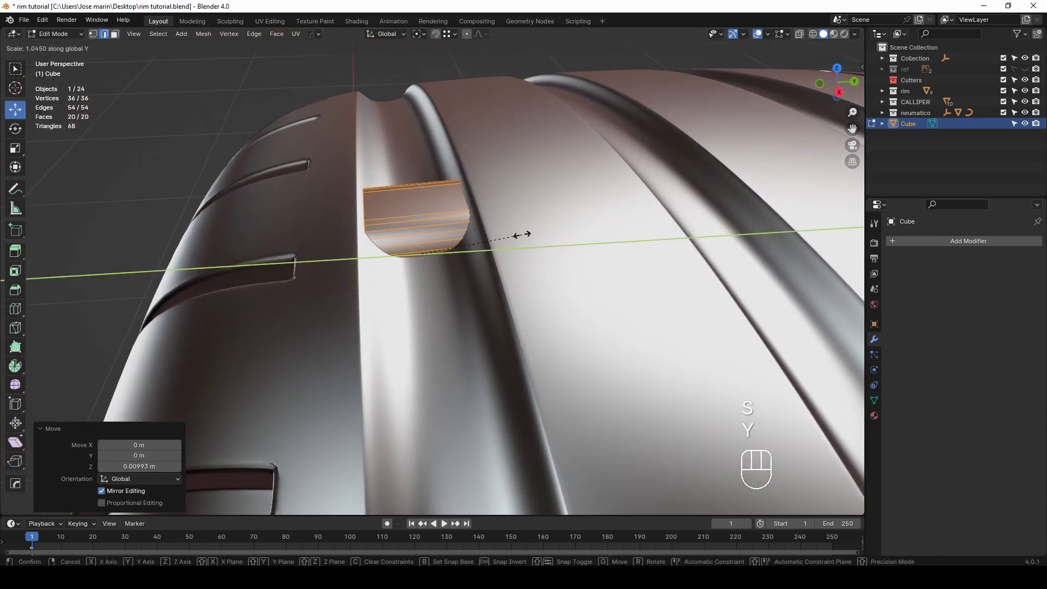
{"action": "key", "text": "Tab"}
{"action": "middle_click_drag", "start_coordinate": [489, 237], "coordinate": [516, 212]}
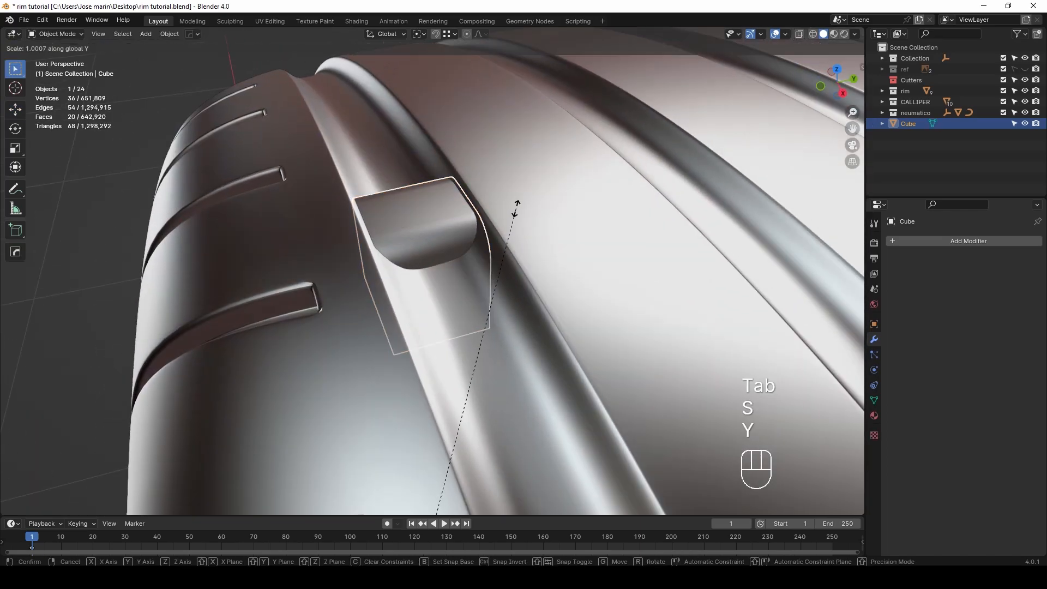
{"action": "left_click", "coordinate": [514, 222]}
{"action": "right_click", "coordinate": [507, 227]}
Step: Scale the block's mesh further along Y so it spans the outer groove from wall to wall
{"action": "left_click", "coordinate": [559, 274]}
{"action": "key", "text": "s"}
{"action": "key", "text": "y"}
{"action": "left_click", "coordinate": [553, 222]}
{"action": "key", "text": "Tab"}
Step: Scale the block's mesh along X to adjust its length in the direction of the groove
{"action": "scroll", "coordinate": [545, 222], "scroll_direction": "down", "scroll_amount": 4}
{"action": "middle_click_drag", "start_coordinate": [436, 250], "coordinate": [448, 205]}
{"action": "scroll", "coordinate": [522, 208], "scroll_direction": "down", "scroll_amount": 5}
{"action": "middle_click_drag", "start_coordinate": [523, 208], "coordinate": [637, 229]}
{"action": "left_click", "coordinate": [672, 152]}
{"action": "scroll", "coordinate": [456, 279], "scroll_direction": "down", "scroll_amount": 6}
{"action": "middle_click_drag", "start_coordinate": [456, 279], "coordinate": [550, 257]}
{"action": "scroll", "coordinate": [444, 259], "scroll_direction": "up", "scroll_amount": 6}
{"action": "left_click", "coordinate": [443, 257]}
{"action": "key", "text": "Tab"}
{"action": "key", "text": "s"}
{"action": "left_click", "coordinate": [522, 259]}
{"action": "key", "text": "Tab"}
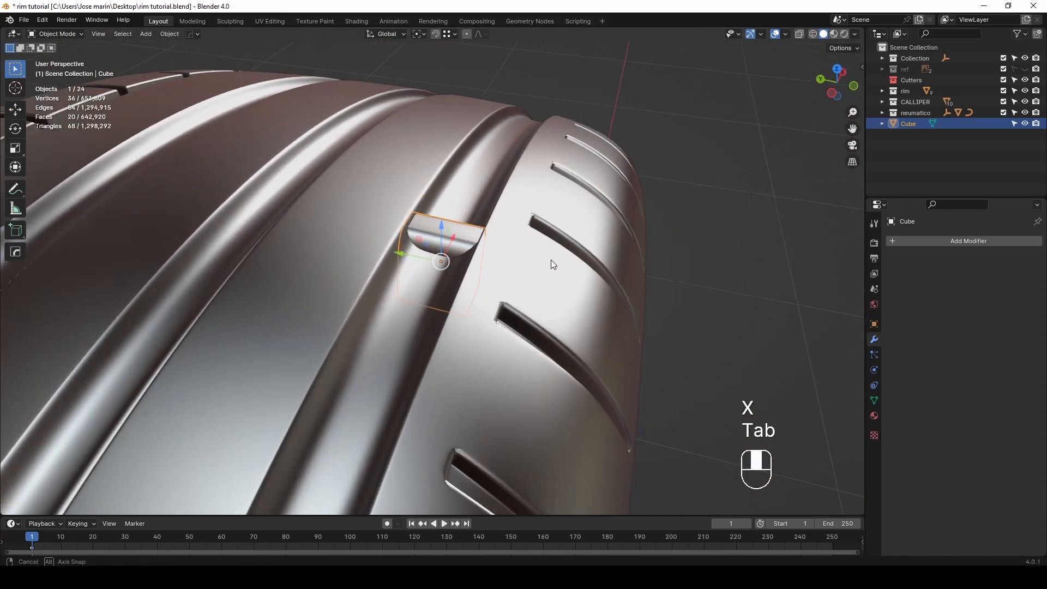
Step: Rotate the block slightly about X so its top follows the slope of the tread
{"action": "left_click", "coordinate": [652, 235]}
{"action": "middle_click_drag", "start_coordinate": [632, 245], "coordinate": [545, 274]}
{"action": "middle_click_drag", "start_coordinate": [463, 273], "coordinate": [591, 243]}
{"action": "scroll", "coordinate": [525, 242], "scroll_direction": "up", "scroll_amount": 2}
{"action": "left_click", "coordinate": [453, 225]}
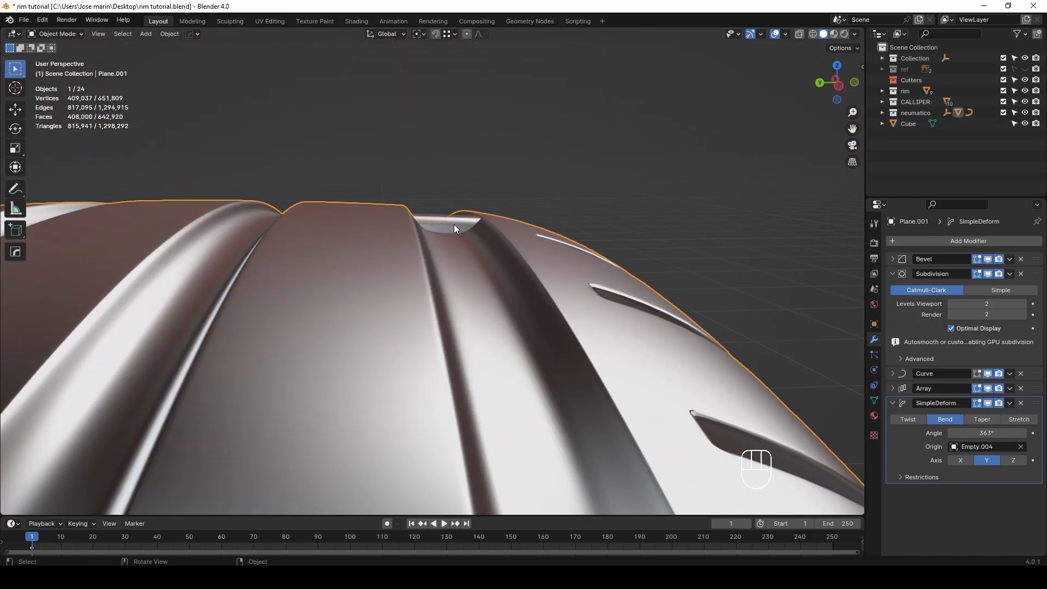
{"action": "scroll", "coordinate": [454, 224], "scroll_direction": "up", "scroll_amount": 3}
{"action": "middle_click_drag", "start_coordinate": [475, 217], "coordinate": [456, 197]}
{"action": "left_click", "coordinate": [457, 193]}
{"action": "key", "text": "r"}
{"action": "key", "text": "x"}
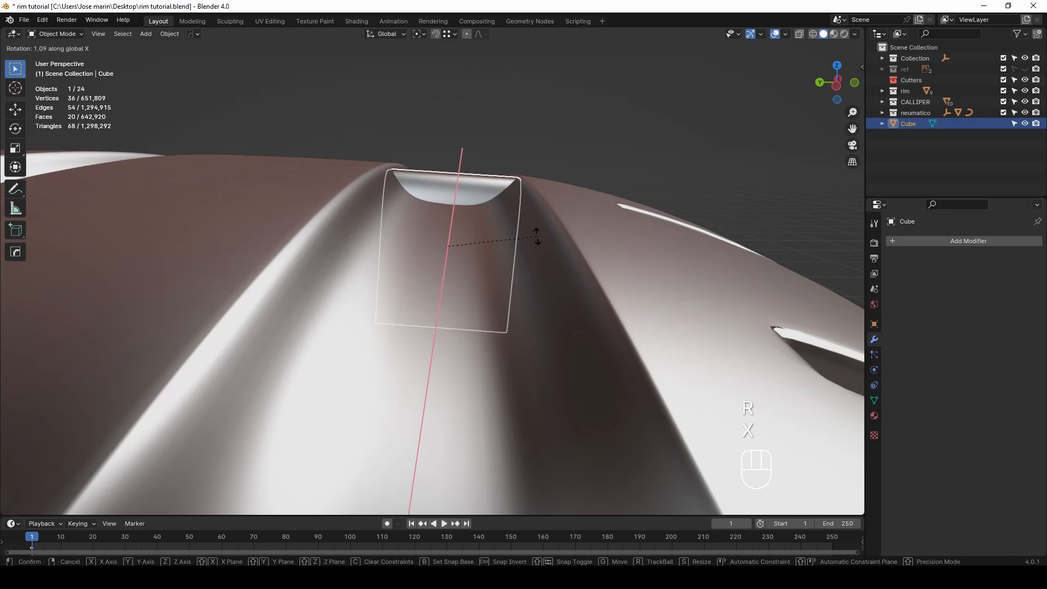
{"action": "left_click", "coordinate": [519, 224]}
Step: Duplicate the block's mesh into the second groove, about 0.204 m along Y and 0.0075 m in Z, and rotate the copy level
{"action": "scroll", "coordinate": [467, 218], "scroll_direction": "down", "scroll_amount": 5}
{"action": "key", "text": "a"}
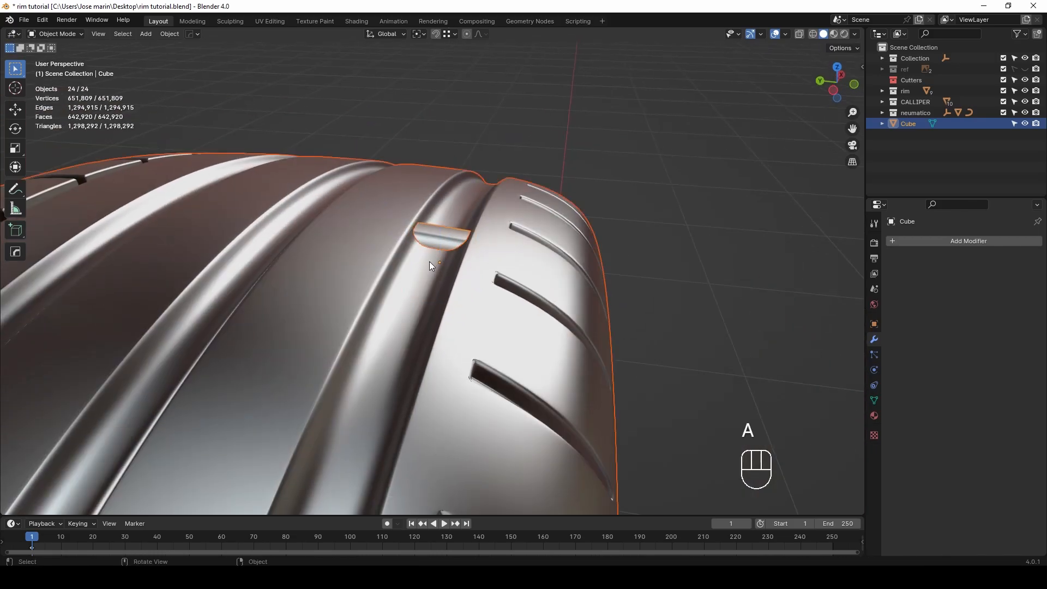
{"action": "key", "text": "Tab"}
{"action": "key", "text": "a"}
{"action": "key", "text": "KP_1"}
{"action": "key", "text": "KP_3"}
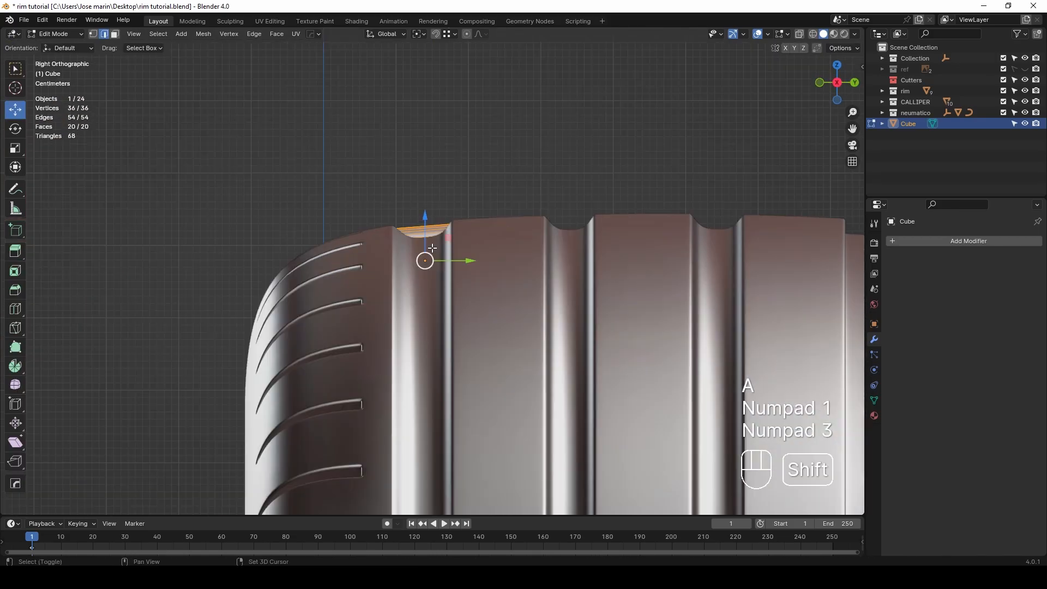
{"action": "left_click", "coordinate": [567, 243]}
{"action": "key", "text": "alt+z"}
{"action": "key", "text": "r"}
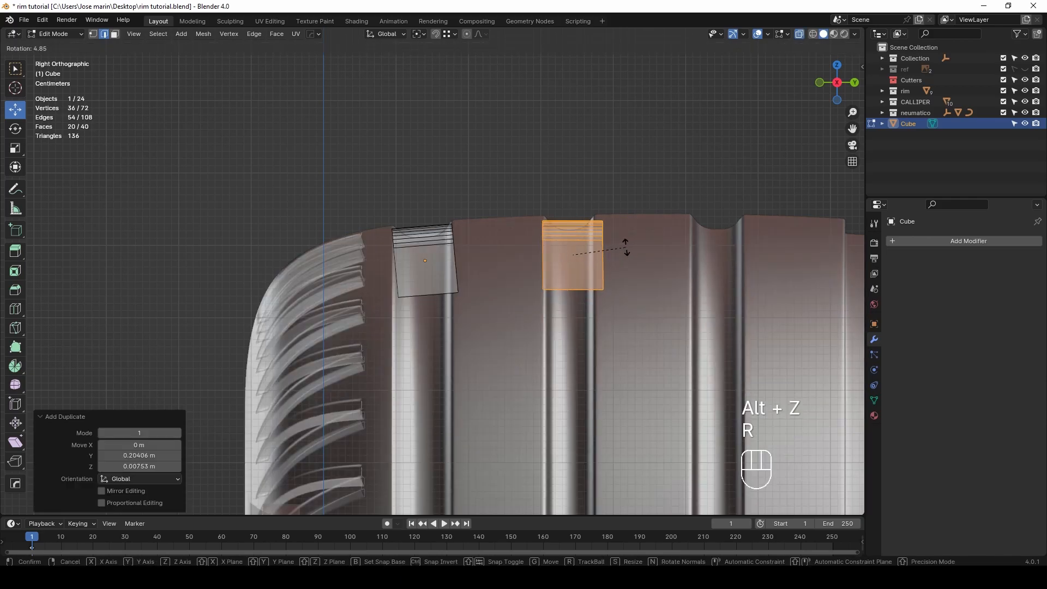
{"action": "left_click", "coordinate": [616, 262]}
Step: Duplicate the second block along Y into the third tread groove
{"action": "key", "text": "shift+d"}
{"action": "key", "text": "y"}
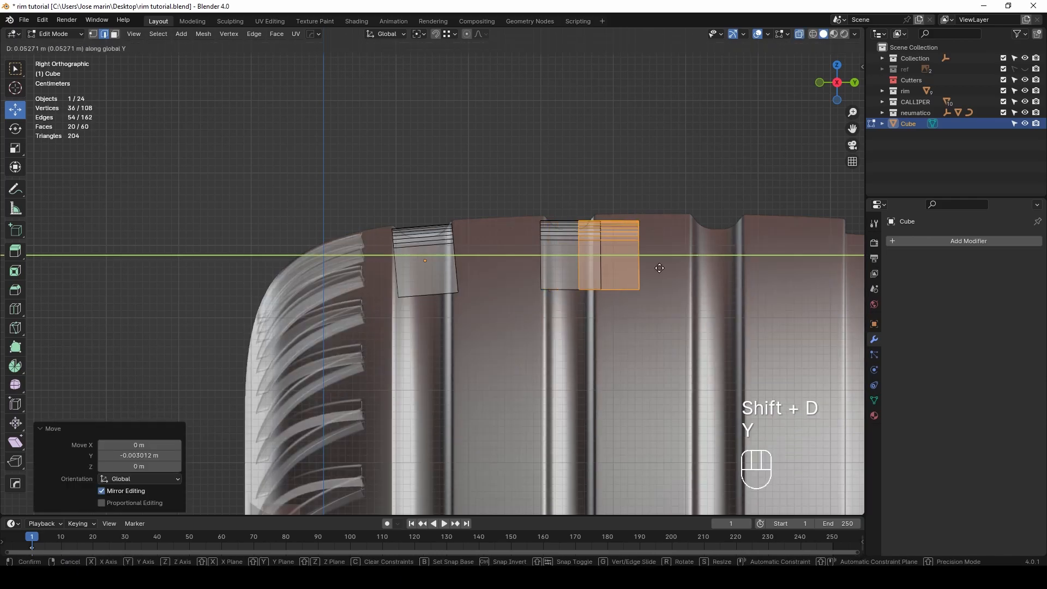
{"action": "key", "text": "KP_7"}
{"action": "key", "text": "alt+z"}
{"action": "key", "text": "alt+z"}
{"action": "key", "text": "alt+z"}
Step: Stagger the second and third blocks along X in top view so the three do not line up
{"action": "left_click_drag", "start_coordinate": [495, 195], "coordinate": [514, 197]}
{"action": "left_click_drag", "start_coordinate": [646, 212], "coordinate": [646, 212]}
{"action": "left_click_drag", "start_coordinate": [419, 240], "coordinate": [587, 269]}
{"action": "key", "text": "alt+z"}
{"action": "key", "text": "alt+z"}
Step: Lower one of the shifted blocks into its groove and rotate it to follow the tyre's curvature
{"action": "middle_click_drag", "start_coordinate": [588, 270], "coordinate": [711, 177]}
{"action": "scroll", "coordinate": [599, 208], "scroll_direction": "up", "scroll_amount": 2}
{"action": "middle_click_drag", "start_coordinate": [490, 212], "coordinate": [450, 264], "text": "shift"}
{"action": "left_click_drag", "start_coordinate": [449, 193], "coordinate": [450, 205]}
{"action": "middle_click_drag", "start_coordinate": [523, 234], "coordinate": [404, 240]}
{"action": "middle_click_drag", "start_coordinate": [403, 240], "coordinate": [415, 272], "text": "shift"}
{"action": "key", "text": "r"}
{"action": "left_click", "coordinate": [551, 344]}
Step: Select the other shifted block, lower it about 0.065 m in Z and rotate it about Y to match the tyre's curvature
{"action": "middle_click_drag", "start_coordinate": [548, 327], "coordinate": [503, 309]}
{"action": "key", "text": "alt+z"}
{"action": "left_click_drag", "start_coordinate": [507, 174], "coordinate": [589, 310]}
{"action": "key", "text": "alt+z"}
{"action": "left_click_drag", "start_coordinate": [557, 207], "coordinate": [557, 235]}
{"action": "key", "text": "r"}
{"action": "key", "text": "y"}
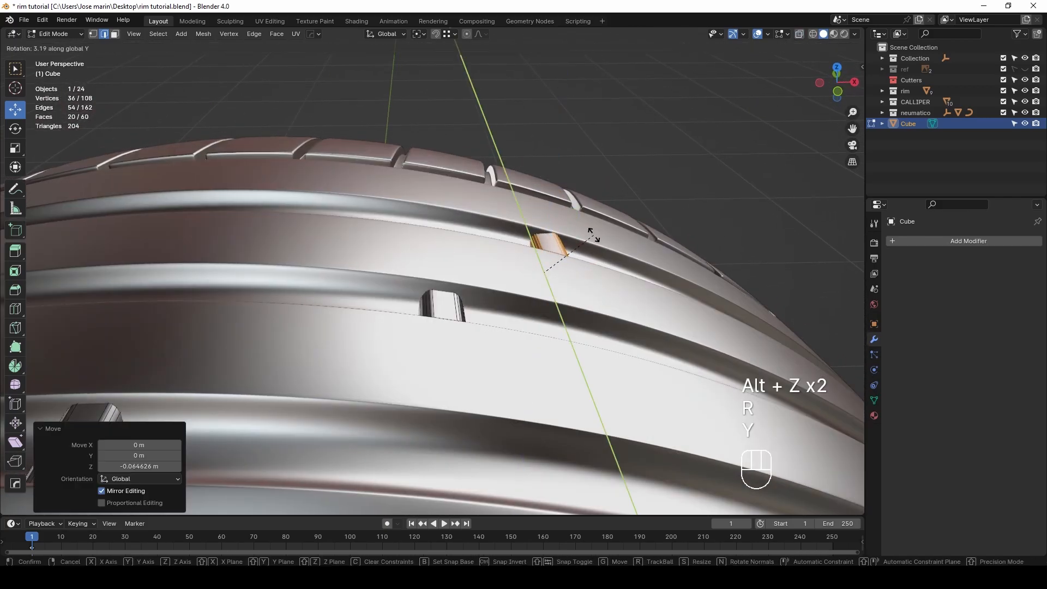
{"action": "left_click", "coordinate": [599, 248]}
Step: Select the shifted blocks again and nudge their height so they sit neatly in the grooves
{"action": "key", "text": "Tab"}
{"action": "left_click", "coordinate": [638, 182]}
{"action": "scroll", "coordinate": [561, 251], "scroll_direction": "down", "scroll_amount": 3}
{"action": "middle_click_drag", "start_coordinate": [557, 252], "coordinate": [439, 291]}
{"action": "scroll", "coordinate": [494, 284], "scroll_direction": "down", "scroll_amount": 3}
{"action": "left_click", "coordinate": [370, 337]}
{"action": "middle_click_drag", "start_coordinate": [373, 334], "coordinate": [467, 320]}
{"action": "key", "text": "Tab"}
{"action": "key", "text": "alt+z"}
{"action": "left_click_drag", "start_coordinate": [313, 224], "coordinate": [472, 322]}
{"action": "scroll", "coordinate": [469, 316], "scroll_direction": "up", "scroll_amount": 4}
{"action": "key", "text": "alt+z"}
{"action": "middle_click_drag", "start_coordinate": [457, 308], "coordinate": [450, 272]}
{"action": "key", "text": "alt+z"}
{"action": "left_click_drag", "start_coordinate": [299, 215], "coordinate": [401, 338], "text": "ctrl"}
{"action": "key", "text": "alt+z"}
{"action": "left_click_drag", "start_coordinate": [498, 277], "coordinate": [498, 275]}
{"action": "key", "text": "Tab"}
Step: Select all three blocks in front view and place the transform pivot at the wheel's centre
{"action": "scroll", "coordinate": [507, 246], "scroll_direction": "down", "scroll_amount": 4}
{"action": "left_click", "coordinate": [519, 214]}
{"action": "middle_click_drag", "start_coordinate": [539, 256], "coordinate": [450, 305]}
{"action": "scroll", "coordinate": [450, 306], "scroll_direction": "down", "scroll_amount": 2}
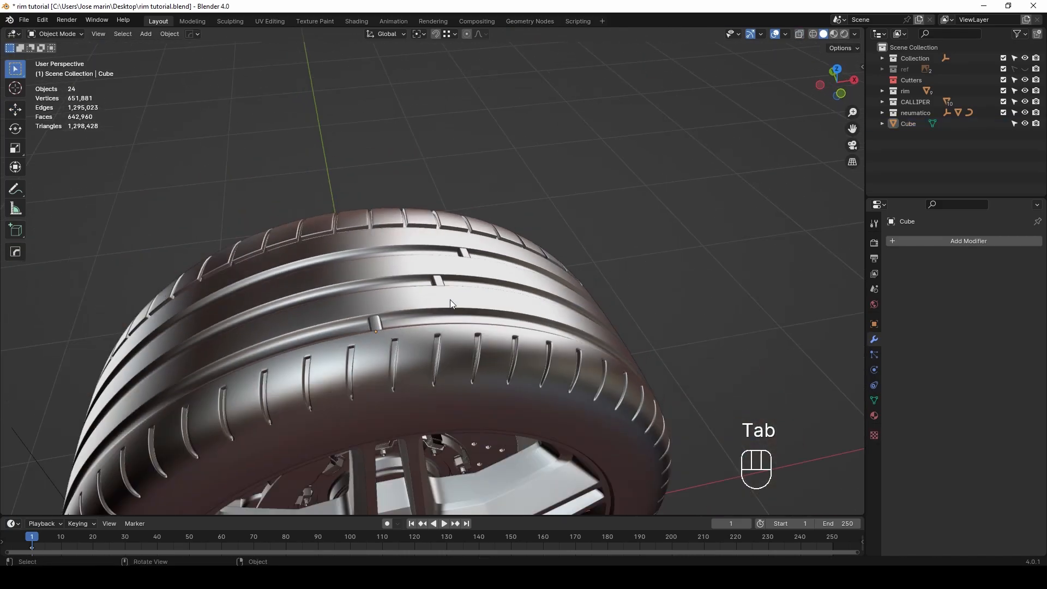
{"action": "key", "text": "Tab"}
{"action": "key", "text": "a"}
{"action": "scroll", "coordinate": [442, 338], "scroll_direction": "down", "scroll_amount": 3}
{"action": "key", "text": "KP_1"}
{"action": "key", "text": "alt+z"}
{"action": "middle_click_drag", "start_coordinate": [431, 256], "coordinate": [427, 40], "text": "shift"}
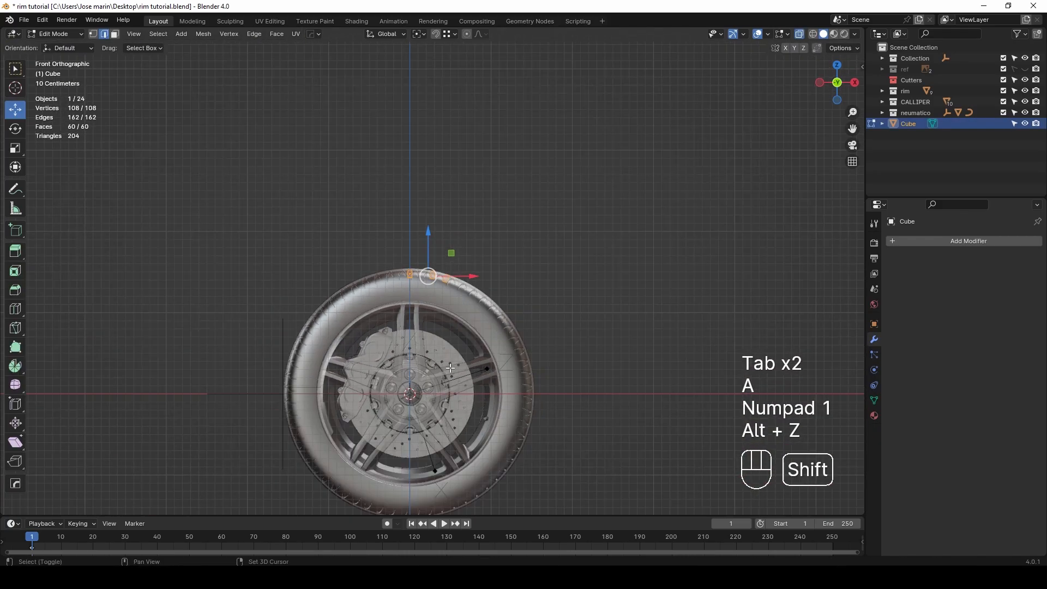
{"action": "key", "text": "shift+s"}
{"action": "left_click", "coordinate": [527, 240]}
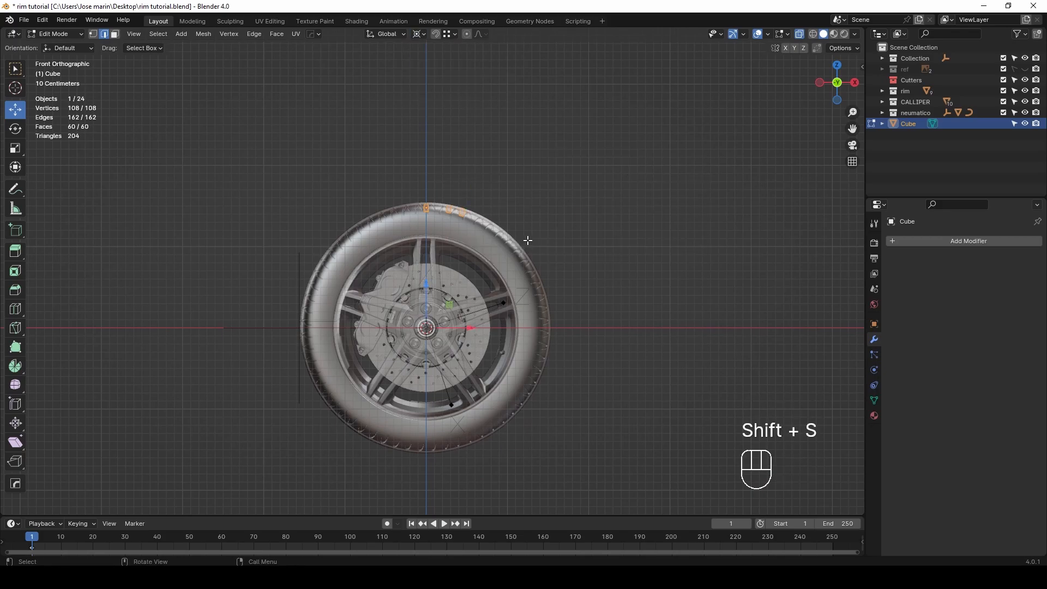
Step: Duplicate the three blocks around the wheel's centre in 65° steps and rotate individual copies to even out their spacing
{"action": "left_click", "coordinate": [611, 408]}
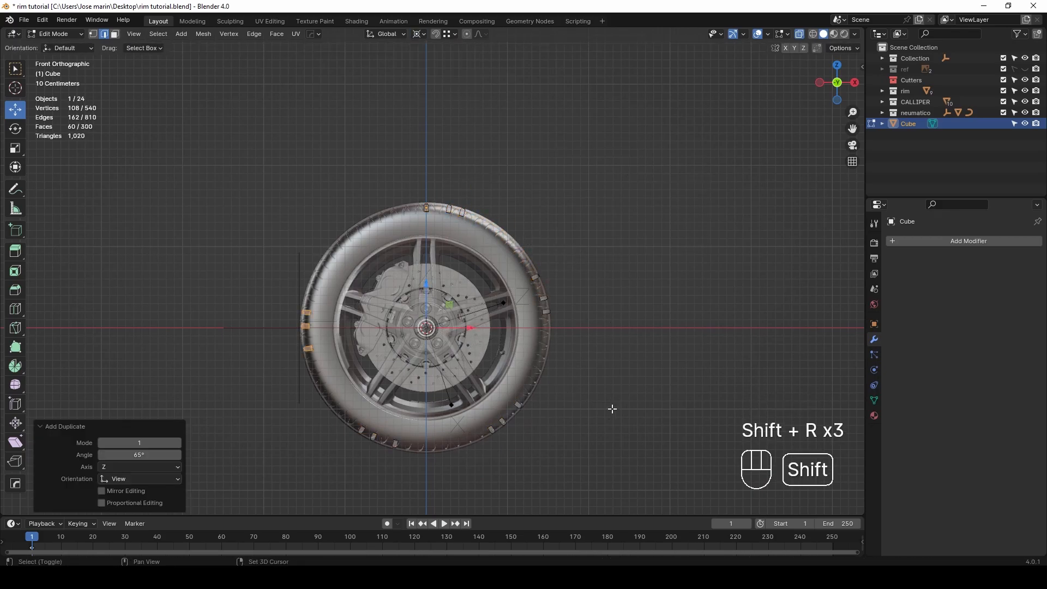
{"action": "key", "text": "ctrl+z"}
{"action": "left_click", "coordinate": [592, 372]}
{"action": "left_click_drag", "start_coordinate": [328, 413], "coordinate": [418, 463]}
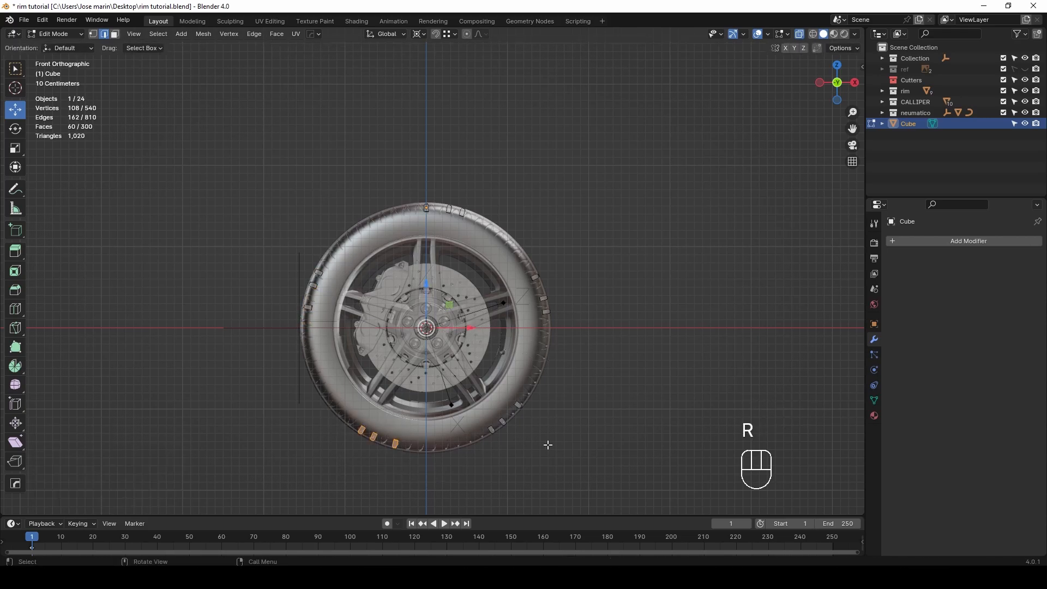
{"action": "left_click", "coordinate": [650, 489]}
{"action": "key", "text": "alt+z"}
{"action": "middle_click_drag", "start_coordinate": [650, 489], "coordinate": [512, 251]}
{"action": "key", "text": "Tab"}
{"action": "scroll", "coordinate": [478, 272], "scroll_direction": "up", "scroll_amount": 6}
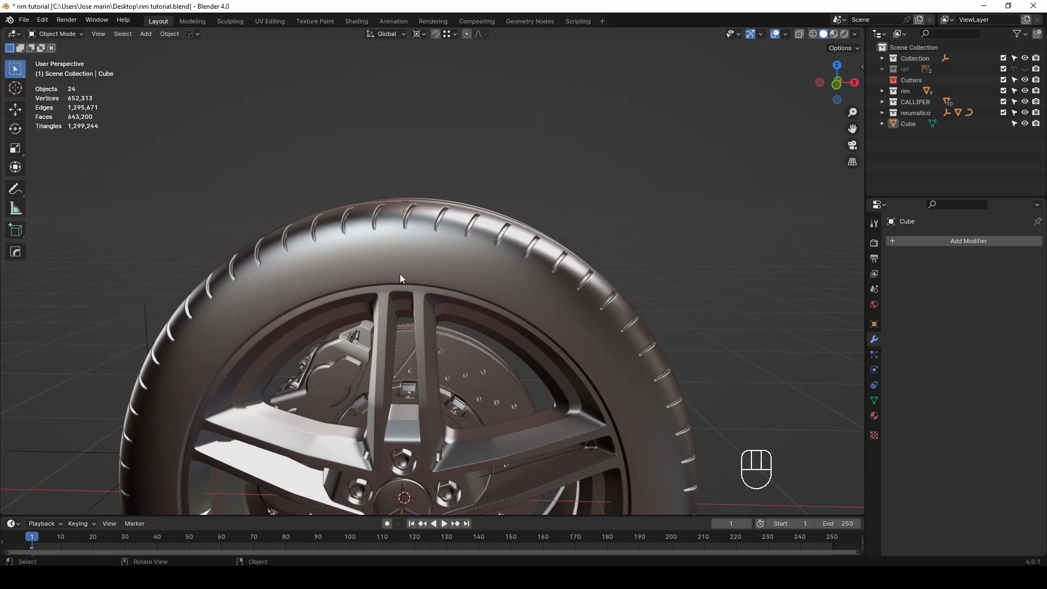
Step: Add a cylinder with 8 vertices in front view, aligned to the view
{"action": "left_click", "coordinate": [439, 284]}
{"action": "key", "text": "KP_1"}
{"action": "key", "text": "shift+a"}
{"action": "mouse_move", "coordinate": [458, 343]}
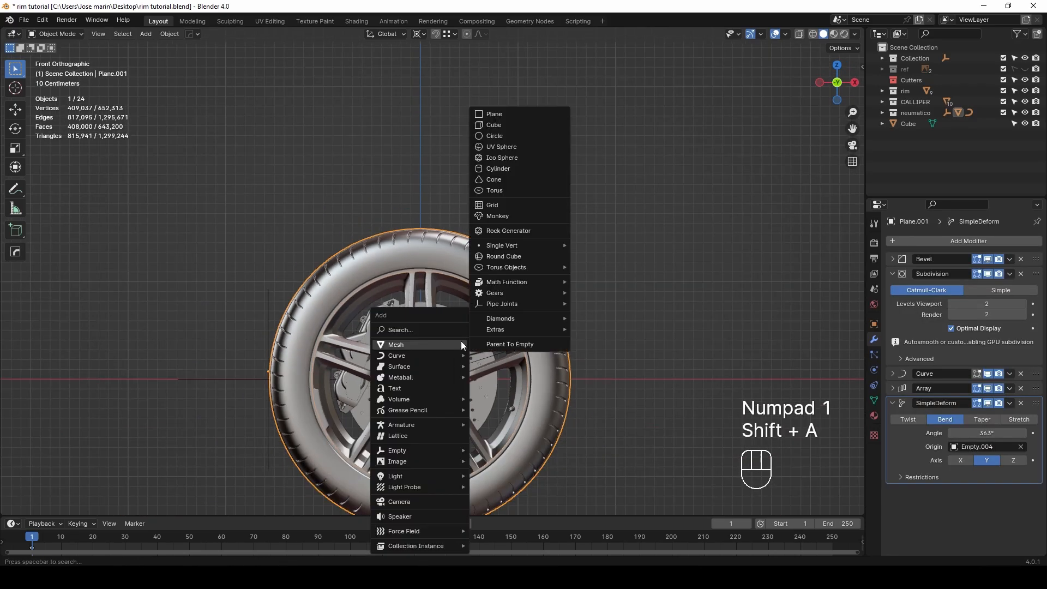
{"action": "left_click", "coordinate": [496, 168]}
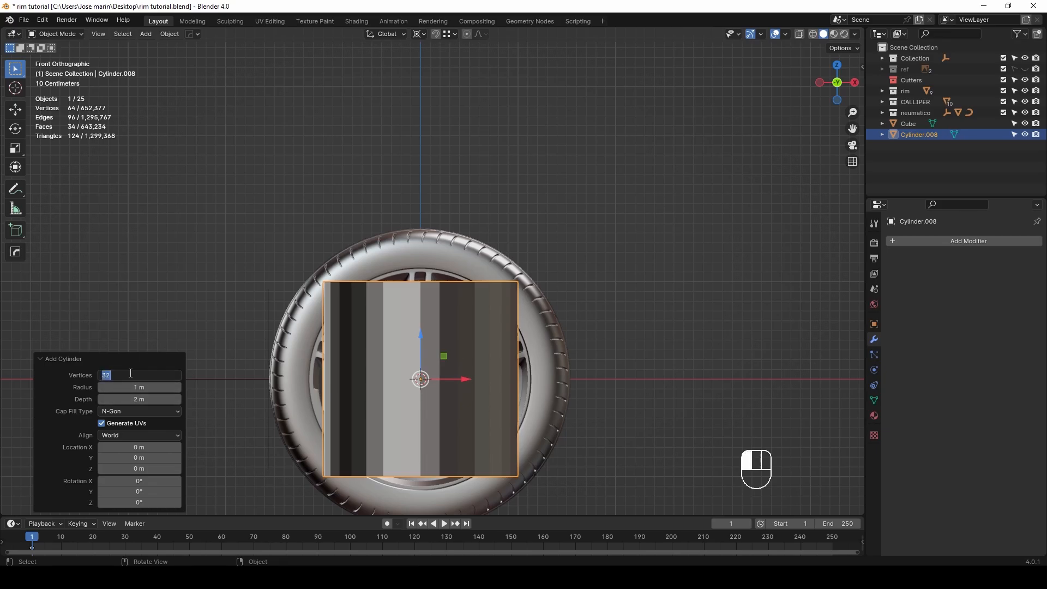
{"action": "key", "text": "Return"}
{"action": "left_click", "coordinate": [128, 459]}
Step: Scale the cylinder down and raise it about 1.18 m onto the tyre's sidewall above the rim
{"action": "key", "text": "s"}
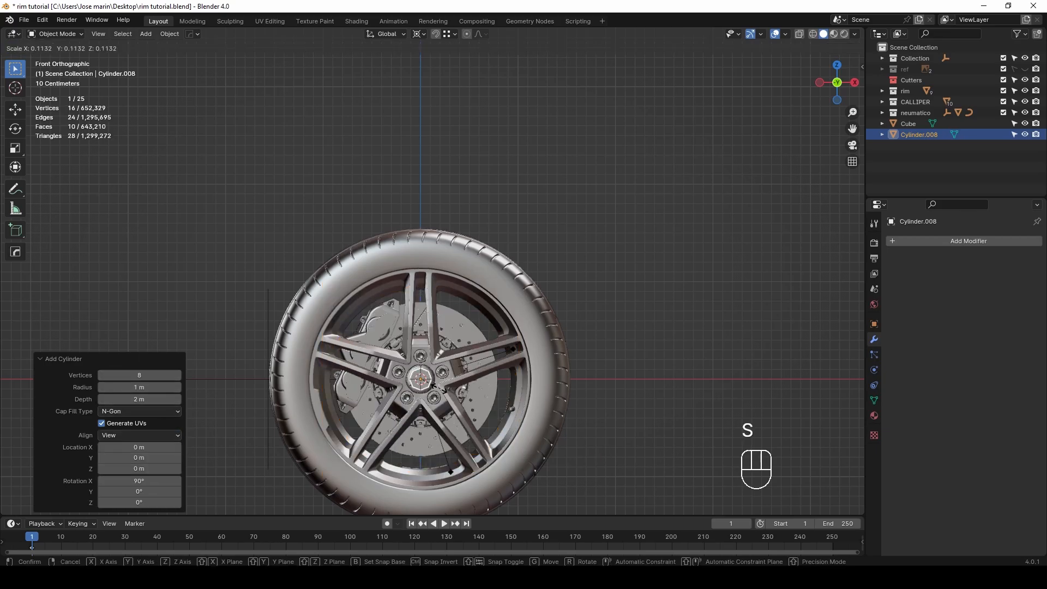
{"action": "left_click", "coordinate": [428, 341]}
{"action": "scroll", "coordinate": [428, 341], "scroll_direction": "down", "scroll_amount": 1}
{"action": "left_click", "coordinate": [421, 236]}
{"action": "scroll", "coordinate": [428, 248], "scroll_direction": "up", "scroll_amount": 8}
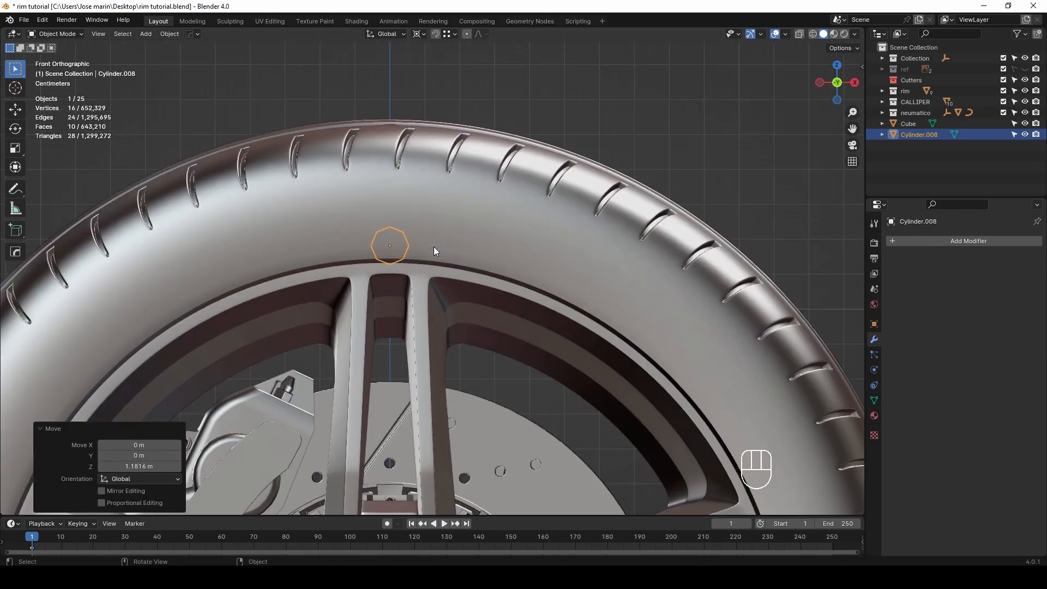
Step: Scale the cylinder uniformly by about 0.11 and frame it in the view
{"action": "key", "text": "s"}
{"action": "left_click", "coordinate": [555, 275]}
{"action": "key", "text": "KP_Decimal"}
Step: Move the cylinder along Y out through the sidewall and stretch it about 15.3 times along Y into a rod
{"action": "middle_click_drag", "start_coordinate": [551, 292], "coordinate": [498, 329]}
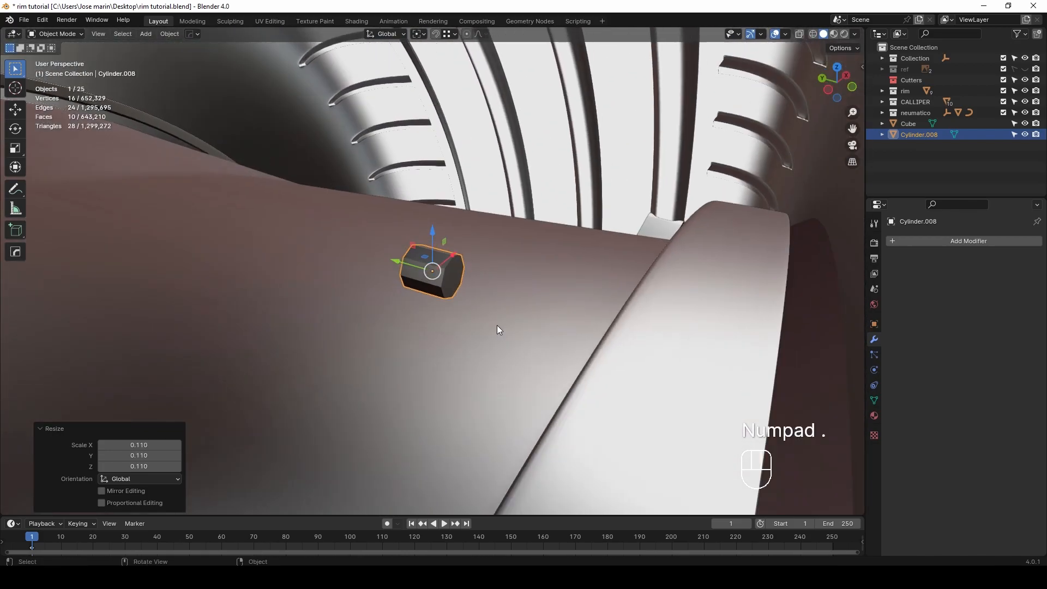
{"action": "scroll", "coordinate": [499, 330], "scroll_direction": "down", "scroll_amount": 8}
{"action": "left_click_drag", "start_coordinate": [397, 262], "coordinate": [544, 303]}
{"action": "key", "text": "s"}
{"action": "key", "text": "y"}
{"action": "left_click", "coordinate": [696, 351]}
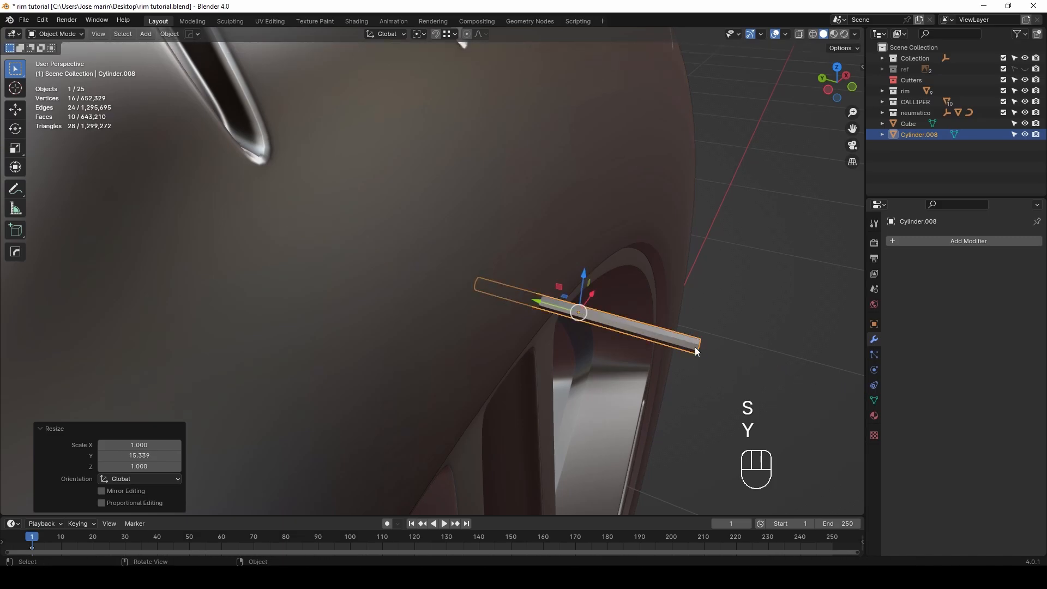
Step: Scale the rod down uniformly by about 0.46 and once more, and stretch its mesh about 2.14 times along Y
{"action": "key", "text": "s"}
{"action": "left_click", "coordinate": [684, 315]}
{"action": "scroll", "coordinate": [692, 316], "scroll_direction": "down", "scroll_amount": 4}
{"action": "mouse_move", "coordinate": [725, 321]}
{"action": "middle_mouse_down"}
{"action": "mouse_move", "coordinate": [669, 314]}
{"action": "mouse_move", "coordinate": [721, 332]}
{"action": "middle_mouse_up"}
{"action": "key", "text": "s"}
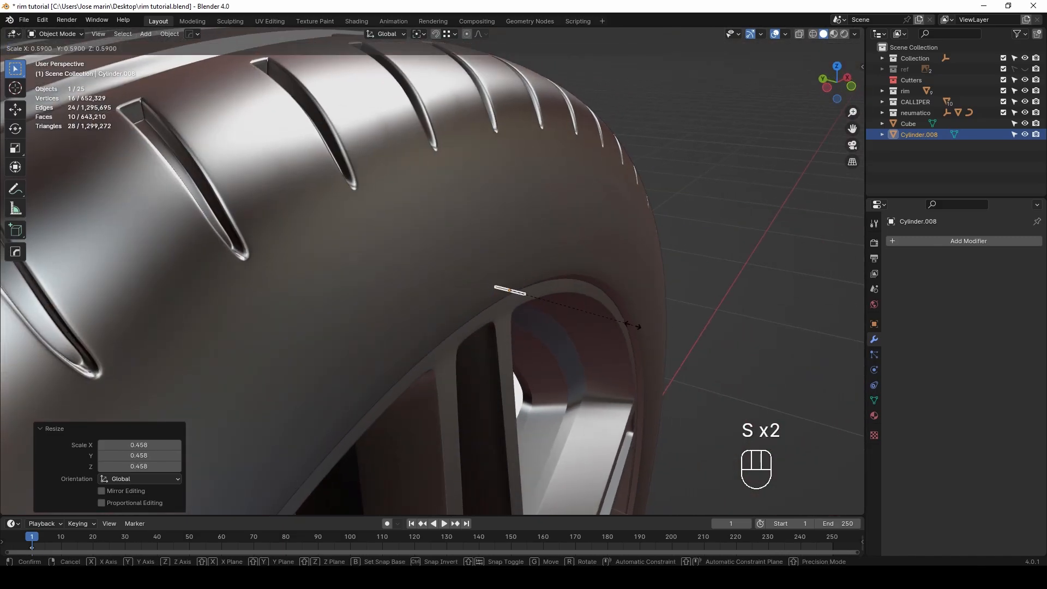
{"action": "left_click", "coordinate": [580, 328]}
{"action": "scroll", "coordinate": [580, 327], "scroll_direction": "up", "scroll_amount": 2}
{"action": "key", "text": "Tab"}
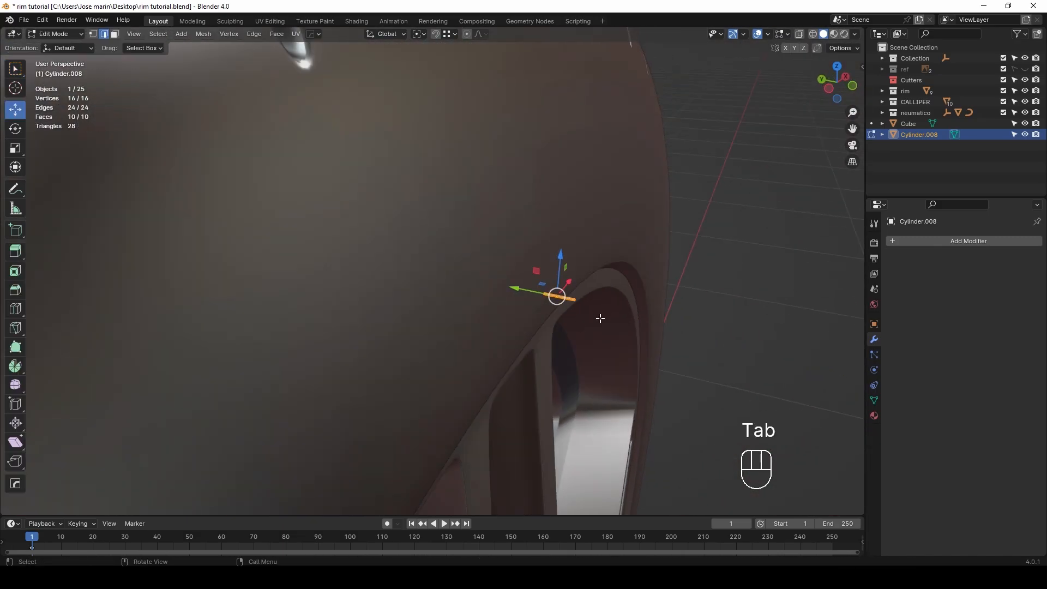
{"action": "left_click", "coordinate": [626, 299]}
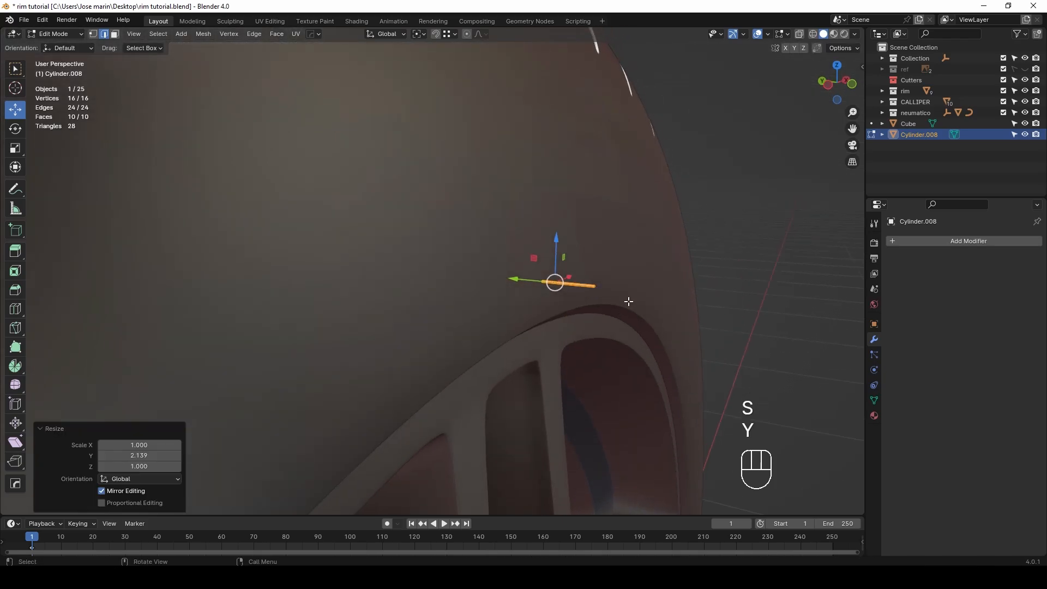
Step: Select the vertices at the rod's outer end, lower them so the rod slants, and round its end with a multi-segment bevel
{"action": "key", "text": "Tab"}
{"action": "middle_click_drag", "start_coordinate": [565, 280], "coordinate": [605, 332]}
{"action": "key", "text": "Tab"}
{"action": "key", "text": "Tab"}
{"action": "left_click", "coordinate": [586, 302]}
{"action": "key", "text": "1"}
{"action": "key", "text": "alt+z"}
{"action": "left_click_drag", "start_coordinate": [606, 270], "coordinate": [648, 319]}
{"action": "key", "text": "alt+z"}
{"action": "left_click_drag", "start_coordinate": [626, 258], "coordinate": [625, 276]}
{"action": "key", "text": "alt+z"}
{"action": "left_click", "coordinate": [618, 355]}
{"action": "key", "text": "Tab"}
Step: Set the sidewall rod to smooth shading and apply Shade Auto Smooth to it
{"action": "key", "text": "alt+z"}
{"action": "middle_click_drag", "start_coordinate": [576, 322], "coordinate": [434, 326]}
{"action": "right_click", "coordinate": [394, 325]}
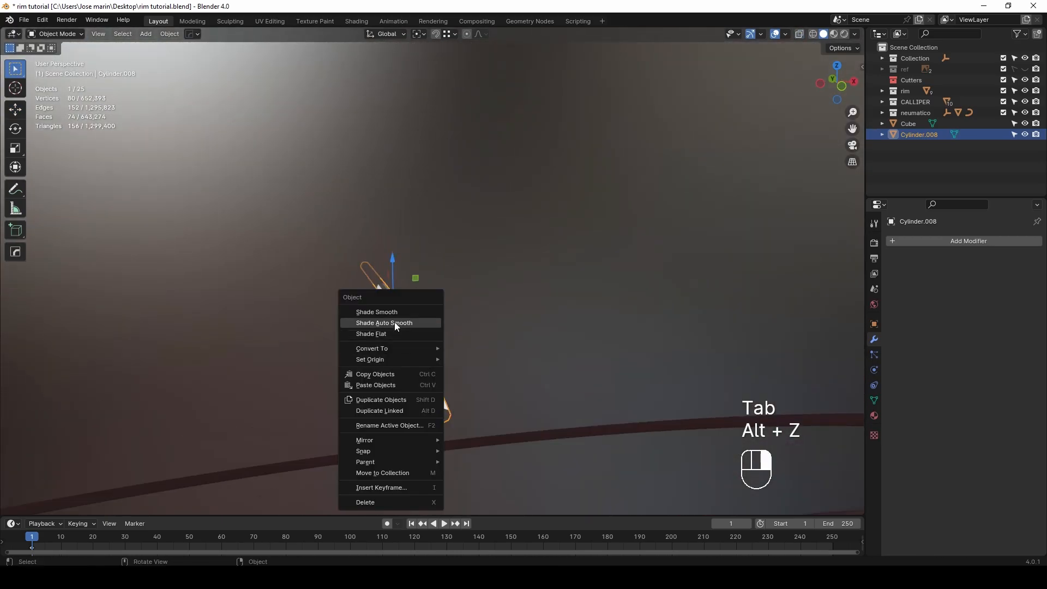
{"action": "left_click", "coordinate": [391, 313]}
{"action": "right_click", "coordinate": [391, 312]}
{"action": "left_click", "coordinate": [378, 322]}
Step: Duplicate the rod's mesh three times in front view, forming a staggered group of four on the sidewall just above the rim
{"action": "scroll", "coordinate": [382, 321], "scroll_direction": "down", "scroll_amount": 12}
{"action": "left_click", "coordinate": [575, 218]}
{"action": "middle_click_drag", "start_coordinate": [564, 266], "coordinate": [528, 270]}
{"action": "left_click", "coordinate": [421, 276]}
{"action": "key", "text": "KP_3"}
{"action": "key", "text": "KP_1"}
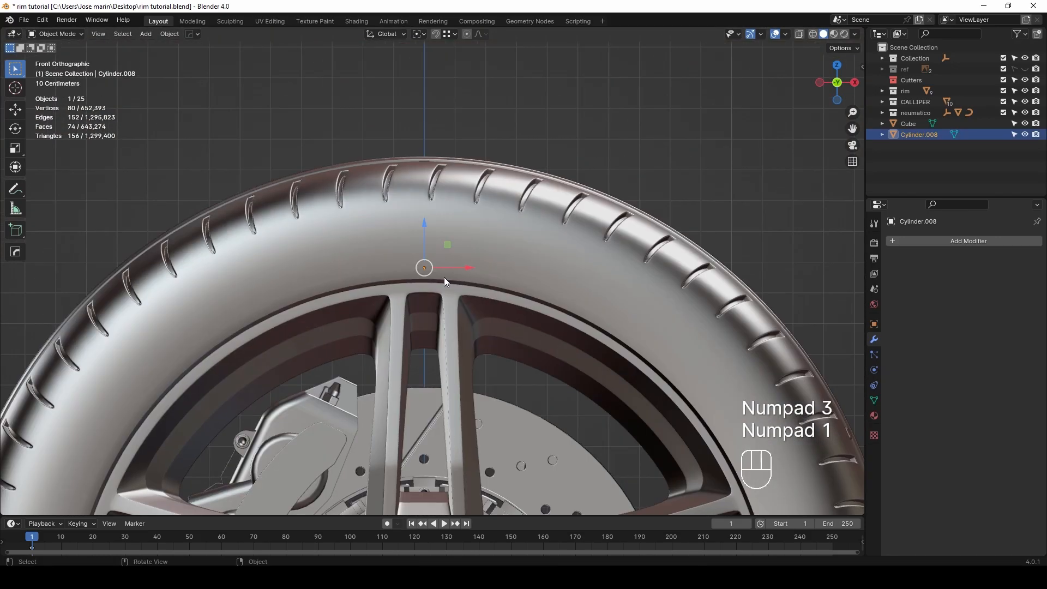
{"action": "key", "text": "Tab"}
{"action": "key", "text": "alt+z"}
{"action": "key", "text": "a"}
{"action": "scroll", "coordinate": [444, 281], "scroll_direction": "up", "scroll_amount": 4}
{"action": "key", "text": "shift+d"}
{"action": "left_click", "coordinate": [493, 262]}
{"action": "key", "text": "shift+d"}
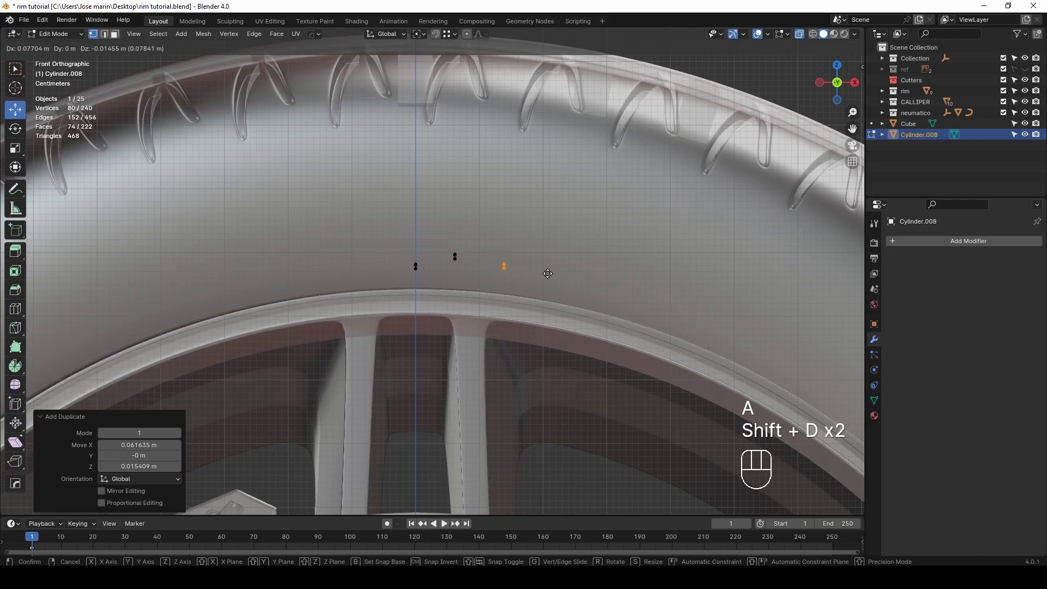
{"action": "scroll", "coordinate": [591, 295], "scroll_direction": "down", "scroll_amount": 6}
Step: Duplicate the four-rod group, rotate the copy 30.2° about the wheel centre, and repeat it to complete the inner ring
{"action": "key", "text": "a"}
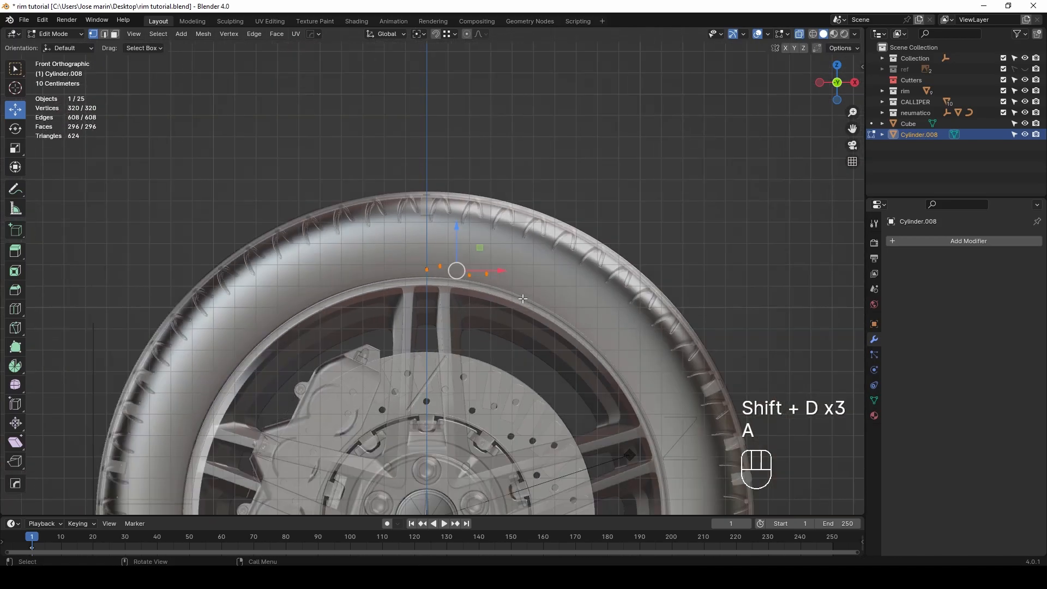
{"action": "left_click", "coordinate": [436, 77]}
{"action": "scroll", "coordinate": [568, 303], "scroll_direction": "down", "scroll_amount": 3}
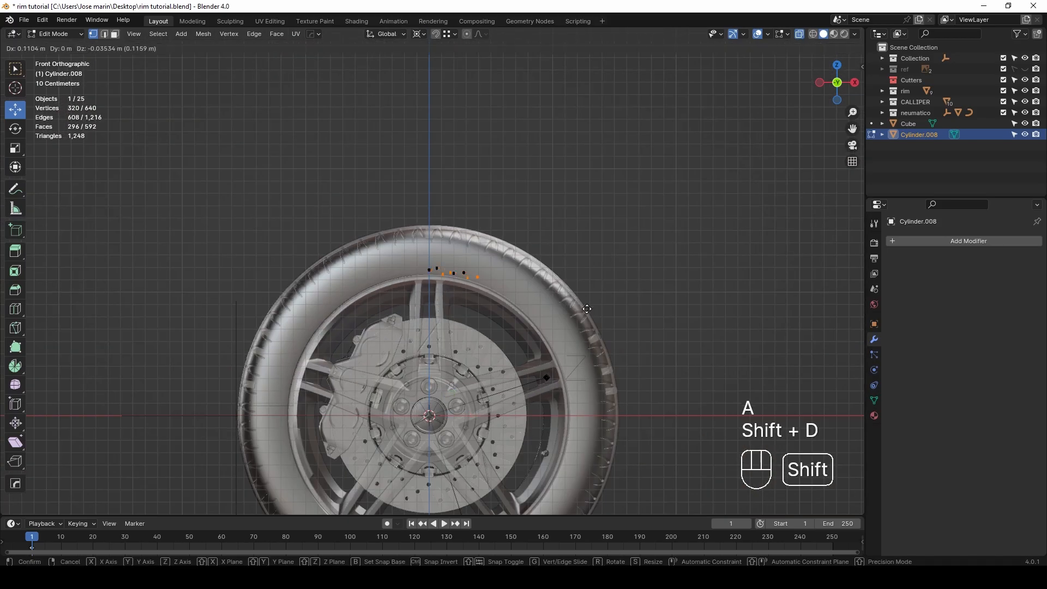
{"action": "left_click", "coordinate": [646, 383]}
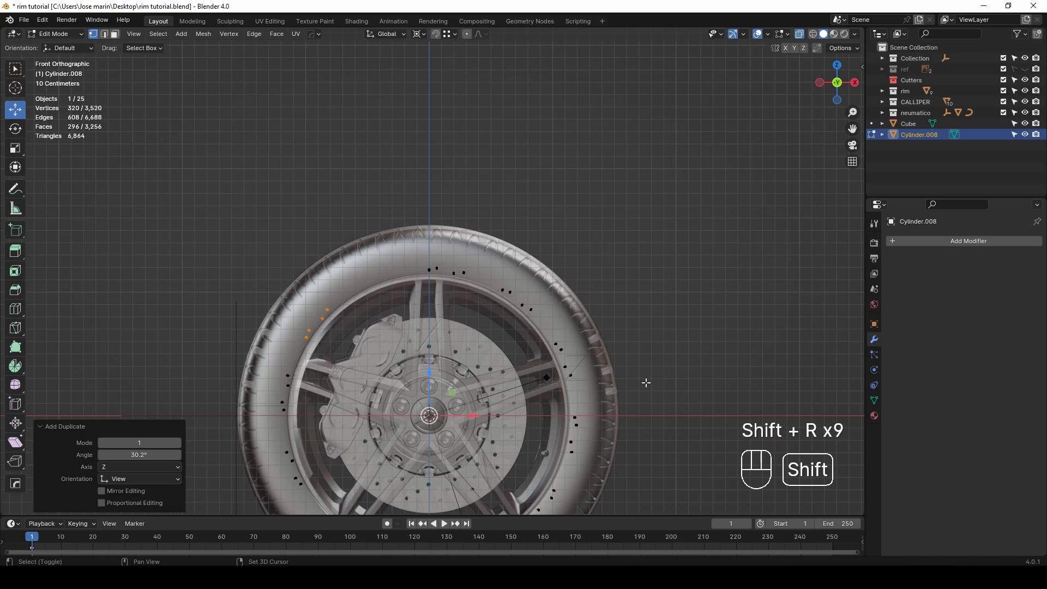
{"action": "key", "text": "shift+r"}
{"action": "scroll", "coordinate": [646, 382], "scroll_direction": "down", "scroll_amount": 4}
{"action": "key", "text": "Tab"}
Step: Examine the inner ring of rods on the tyre's sidewall from several angles
{"action": "scroll", "coordinate": [491, 343], "scroll_direction": "up", "scroll_amount": 4}
{"action": "middle_click_drag", "start_coordinate": [453, 321], "coordinate": [497, 355]}
{"action": "key", "text": "alt+z"}
{"action": "left_click", "coordinate": [551, 271]}
{"action": "scroll", "coordinate": [456, 212], "scroll_direction": "up", "scroll_amount": 5}
{"action": "left_click", "coordinate": [505, 169]}
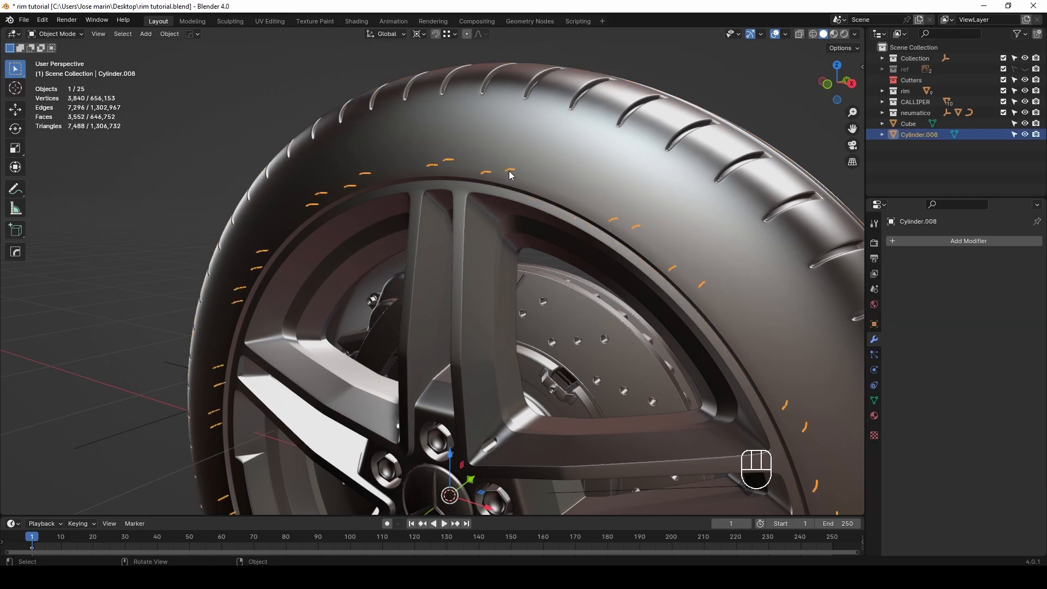
{"action": "scroll", "coordinate": [545, 188], "scroll_direction": "up", "scroll_amount": 3}
{"action": "middle_click_drag", "start_coordinate": [575, 194], "coordinate": [433, 258]}
{"action": "left_click", "coordinate": [518, 217]}
{"action": "scroll", "coordinate": [479, 285], "scroll_direction": "down", "scroll_amount": 5}
Step: Copy a rod about 0.207 m up towards the tread, repeat it every 7.96° into an outer ring, and undo the surplus copies
{"action": "key", "text": "Tab"}
{"action": "left_click", "coordinate": [433, 257]}
{"action": "key", "text": "KP_3"}
{"action": "key", "text": "KP_1"}
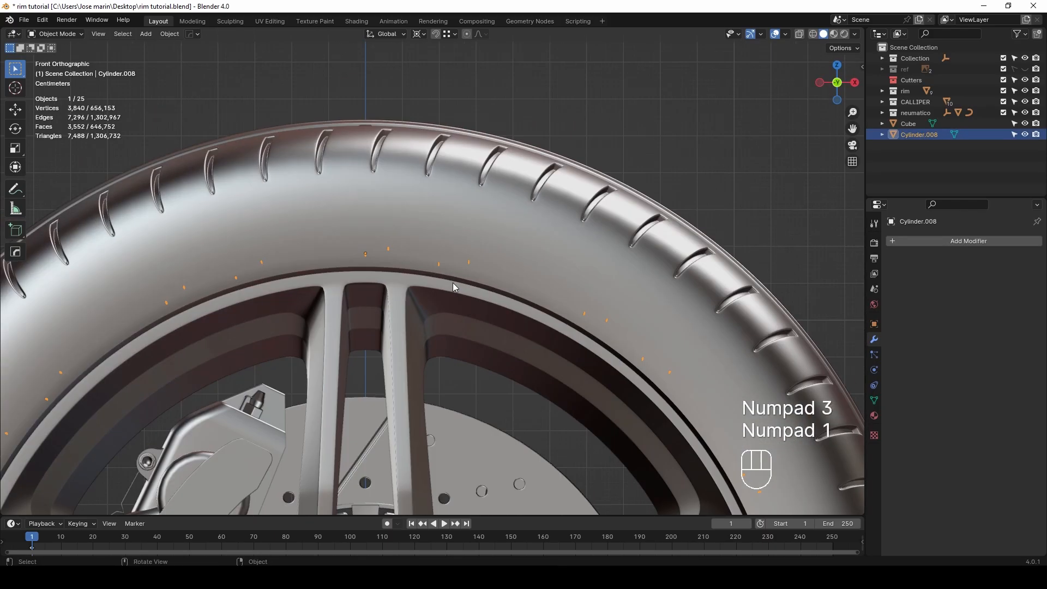
{"action": "key", "text": "Tab"}
{"action": "key", "text": "alt+z"}
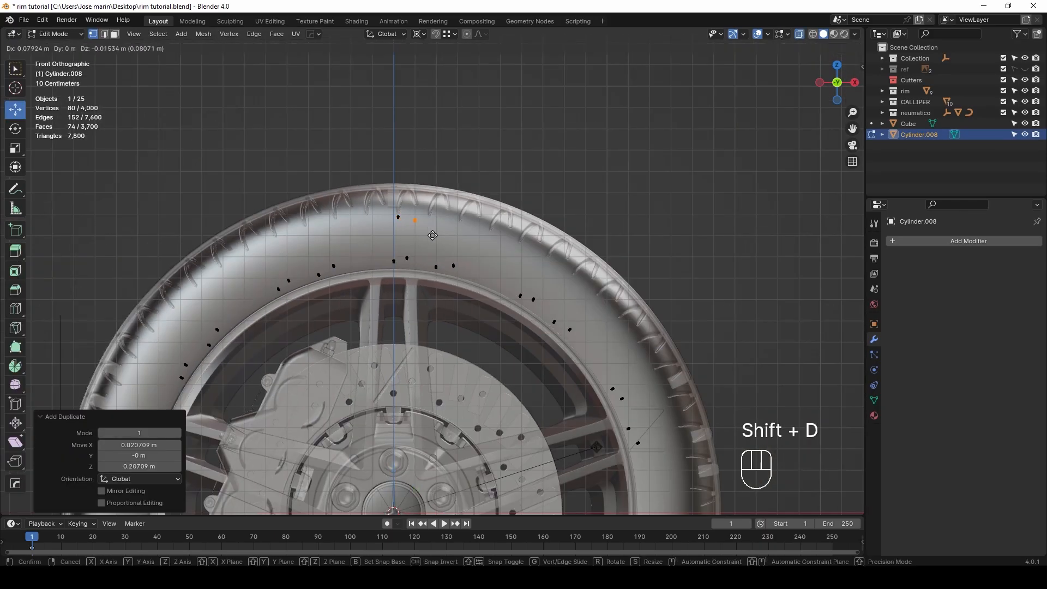
{"action": "left_click", "coordinate": [453, 242]}
{"action": "key", "text": "shift+r"}
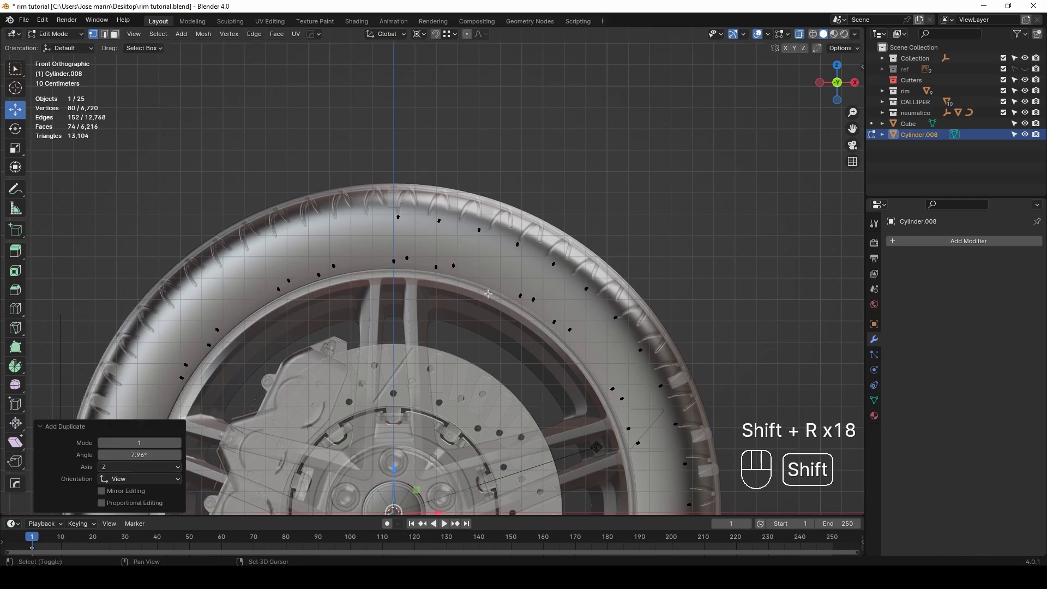
{"action": "key", "text": "ctrl+z"}
{"action": "key", "text": "ctrl+z"}
{"action": "key", "text": "ctrl+z"}
{"action": "key", "text": "ctrl+z"}
Step: Examine the outer ring of rods near the tread from different angles
{"action": "key", "text": "Tab"}
{"action": "middle_click_drag", "start_coordinate": [490, 294], "coordinate": [420, 225]}
{"action": "key", "text": "alt+z"}
{"action": "scroll", "coordinate": [419, 224], "scroll_direction": "down", "scroll_amount": 4}
{"action": "middle_click_drag", "start_coordinate": [420, 225], "coordinate": [470, 203], "text": "shift"}
{"action": "scroll", "coordinate": [460, 218], "scroll_direction": "up", "scroll_amount": 2}
{"action": "middle_click_drag", "start_coordinate": [470, 202], "coordinate": [465, 263]}
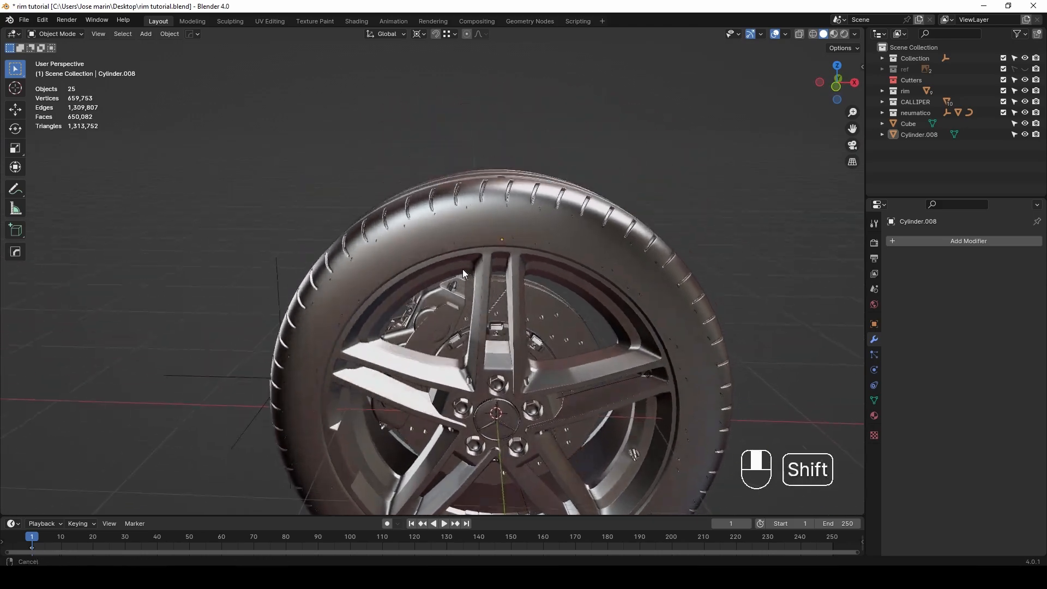
{"action": "scroll", "coordinate": [549, 176], "scroll_direction": "up", "scroll_amount": 3}
Step: Duplicate an outer rod about 0.089 m down along Z and repeat it every 29.5° about the wheel centre between the two rings
{"action": "left_click", "coordinate": [553, 185]}
{"action": "key", "text": "KP_1"}
{"action": "key", "text": "Tab"}
{"action": "key", "text": "alt+z"}
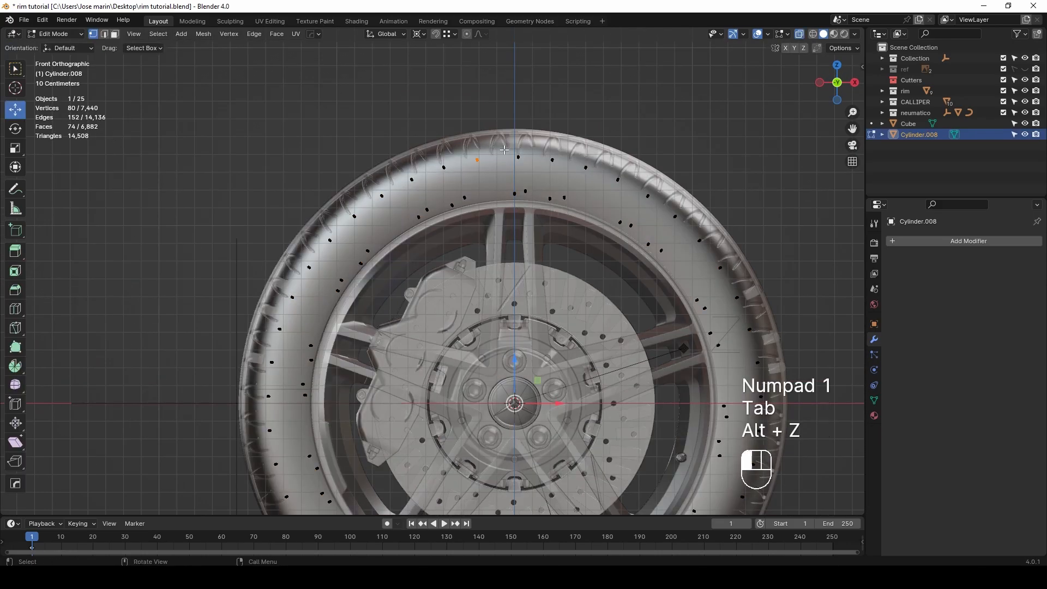
{"action": "left_click", "coordinate": [545, 183]}
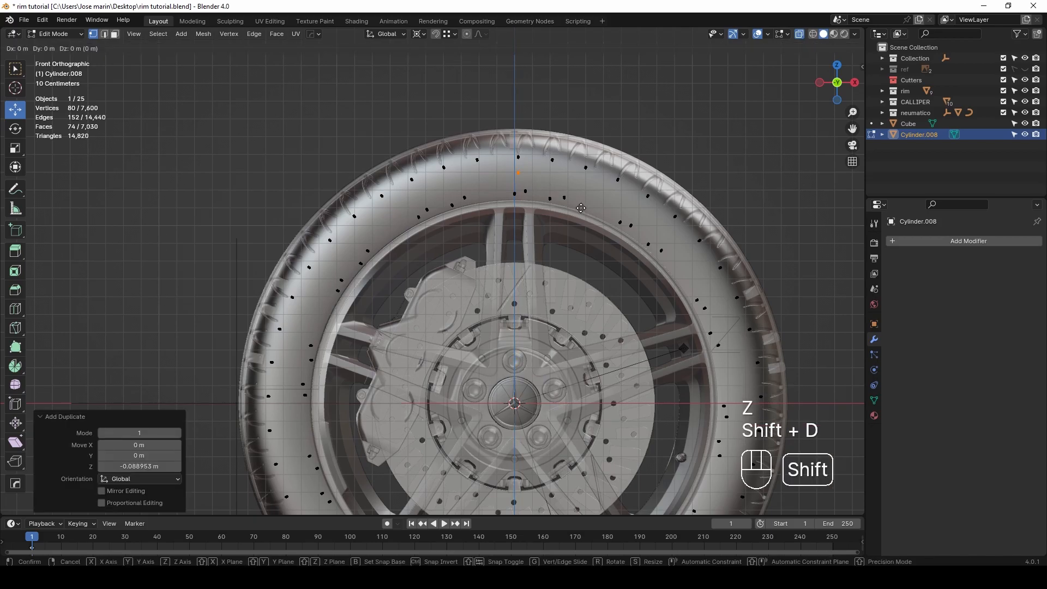
{"action": "left_click", "coordinate": [672, 259]}
{"action": "key", "text": "shift+r"}
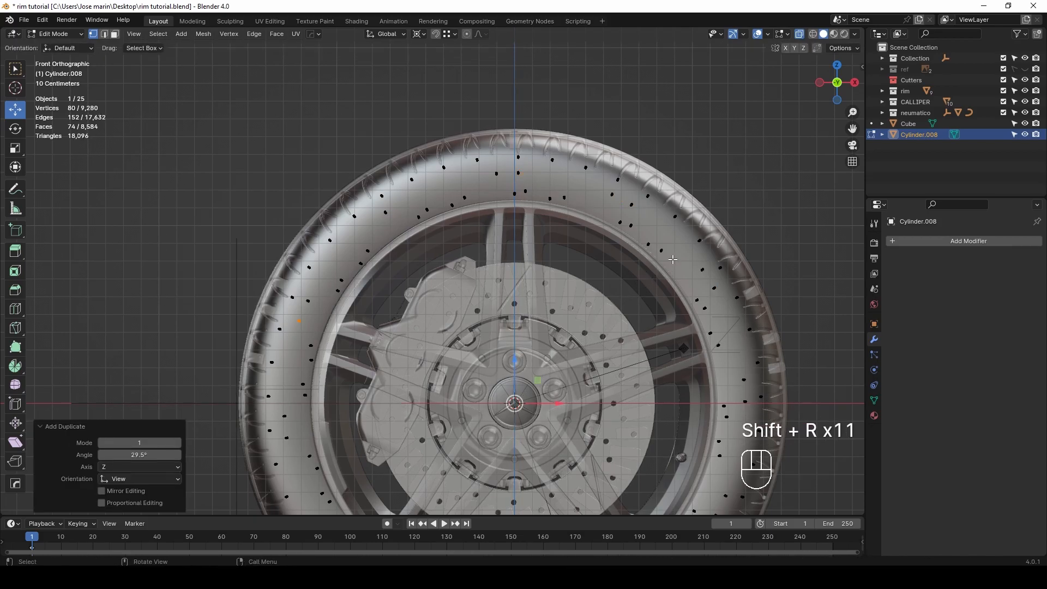
Step: Merge all vertices of the rods by distance at 0.0001 m and leave mesh editing
{"action": "key", "text": "a"}
{"action": "key", "text": "m"}
{"action": "left_click", "coordinate": [646, 299]}
{"action": "scroll", "coordinate": [646, 327], "scroll_direction": "down", "scroll_amount": 2}
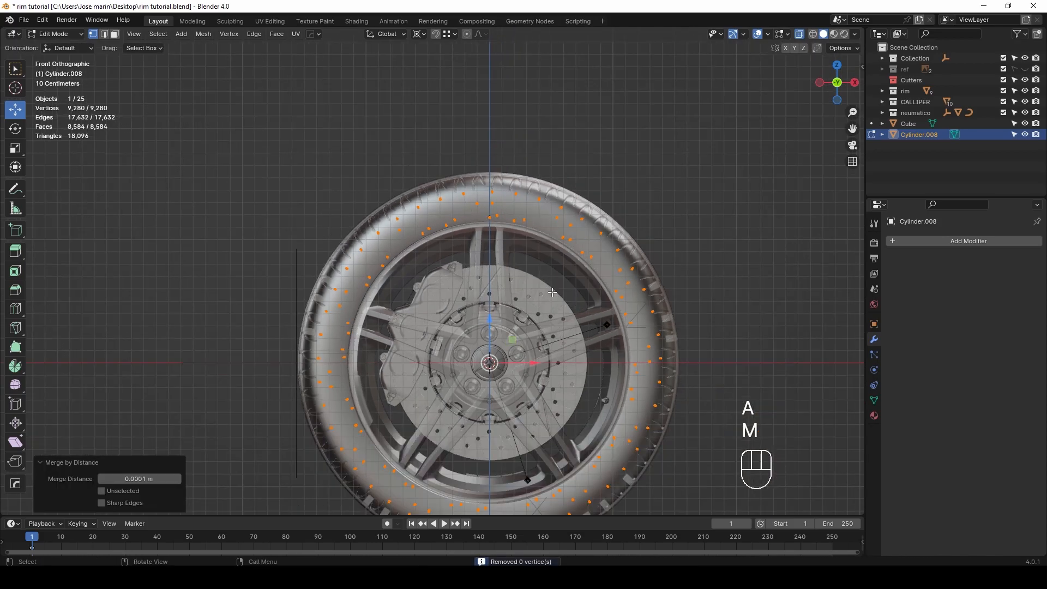
{"action": "middle_click_drag", "start_coordinate": [593, 262], "coordinate": [642, 284]}
{"action": "key", "text": "Tab"}
{"action": "key", "text": "alt+z"}
Step: Check the finished tyre and its sidewall rods from several angles and save the file
{"action": "left_click", "coordinate": [709, 262]}
{"action": "middle_click_drag", "start_coordinate": [700, 261], "coordinate": [518, 240]}
{"action": "scroll", "coordinate": [523, 235], "scroll_direction": "up", "scroll_amount": 3}
{"action": "middle_click_drag", "start_coordinate": [551, 226], "coordinate": [467, 217]}
{"action": "scroll", "coordinate": [436, 232], "scroll_direction": "down", "scroll_amount": 2}
{"action": "middle_click_drag", "start_coordinate": [409, 240], "coordinate": [518, 227]}
{"action": "scroll", "coordinate": [519, 227], "scroll_direction": "down", "scroll_amount": 1}
{"action": "middle_click_drag", "start_coordinate": [450, 245], "coordinate": [550, 249]}
{"action": "left_click", "coordinate": [644, 262]}
{"action": "middle_click_drag", "start_coordinate": [639, 262], "coordinate": [567, 279]}
{"action": "key", "text": "ctrl+s"}
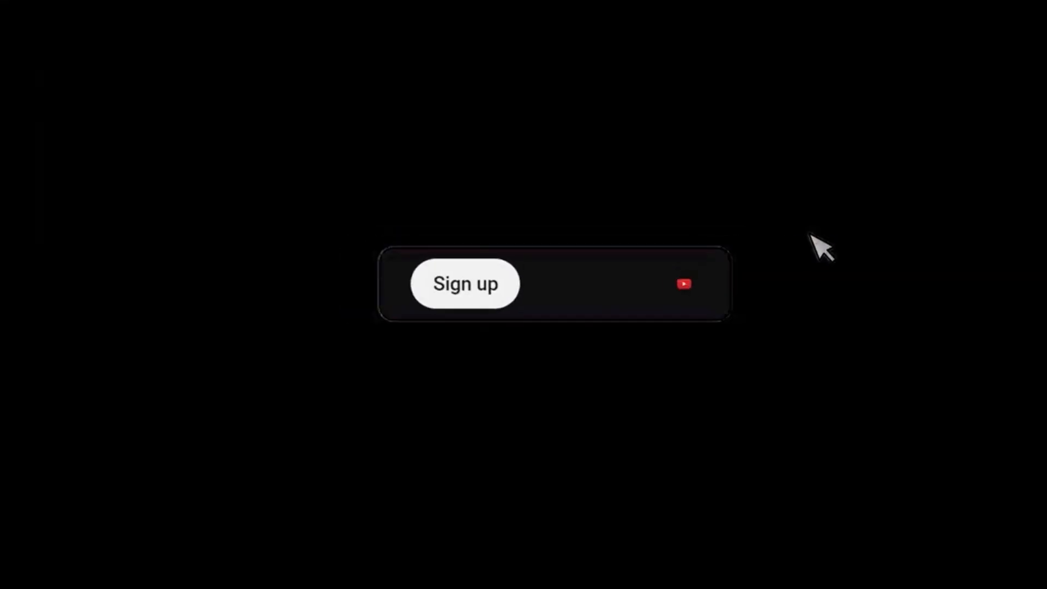